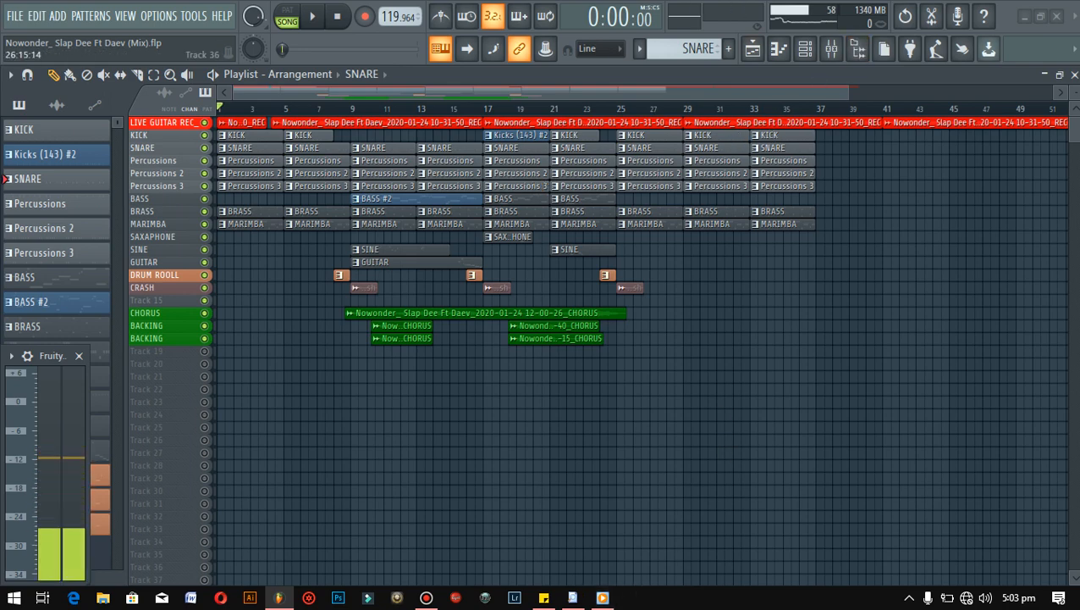
Step: Enlarge the playlist tracks and inspect the Master track's effect chain in the mixer
{"action": "mouse_move", "coordinate": [603, 597]}
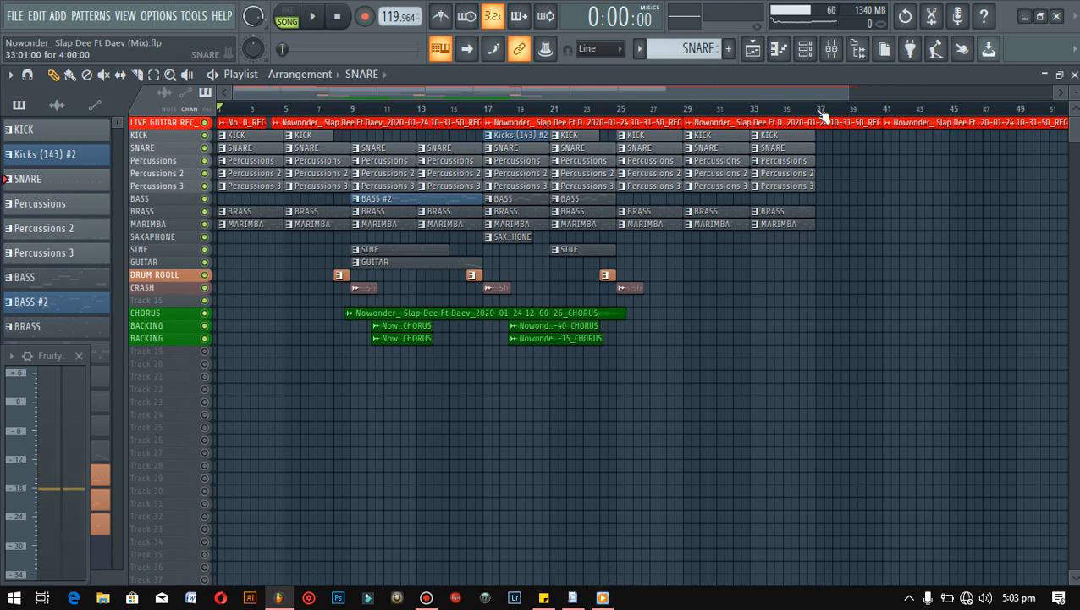
{"action": "left_click_drag", "start_coordinate": [1076, 92], "coordinate": [1076, 64]}
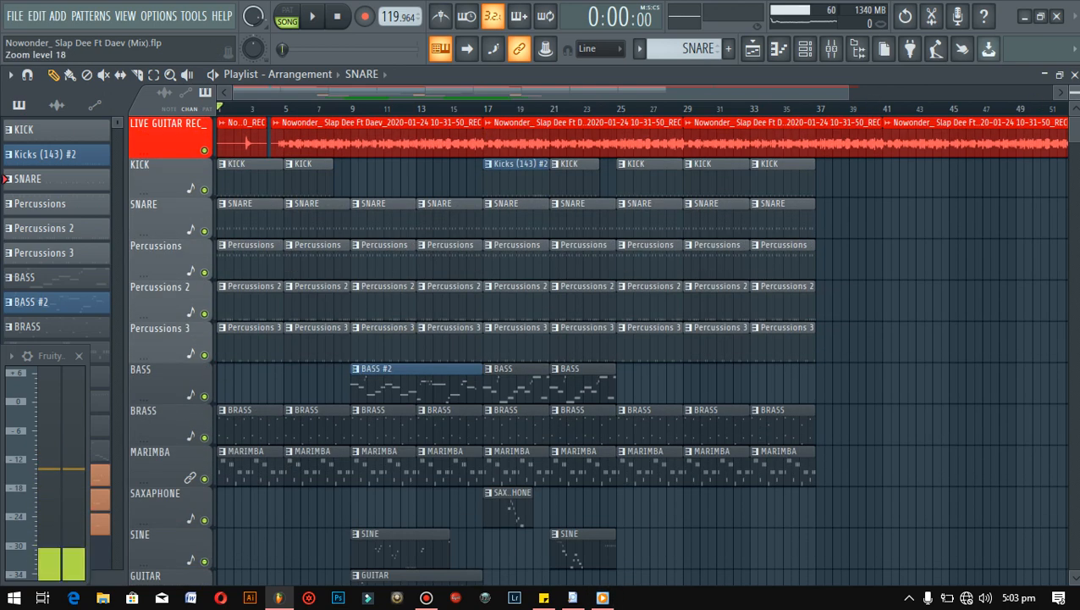
{"action": "left_click", "coordinate": [835, 50]}
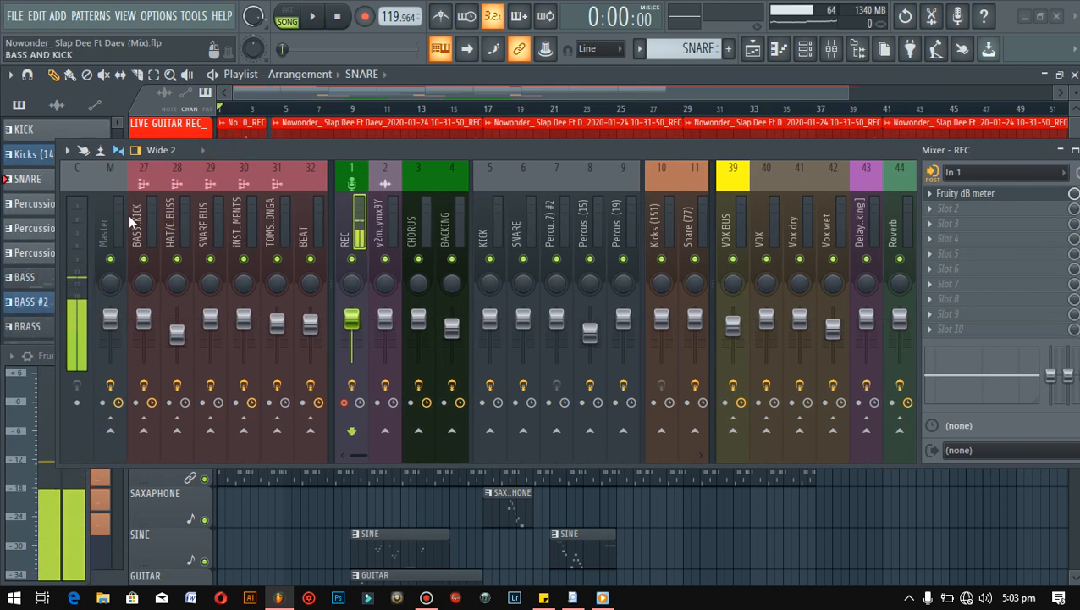
{"action": "left_click", "coordinate": [121, 215]}
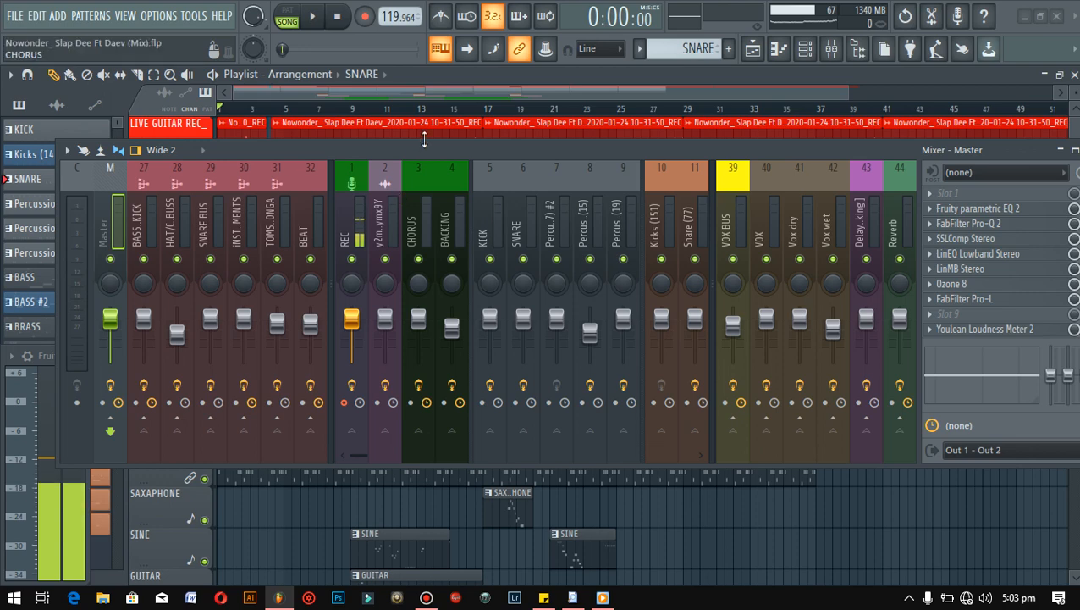
{"action": "left_click_drag", "start_coordinate": [411, 151], "coordinate": [363, 130]}
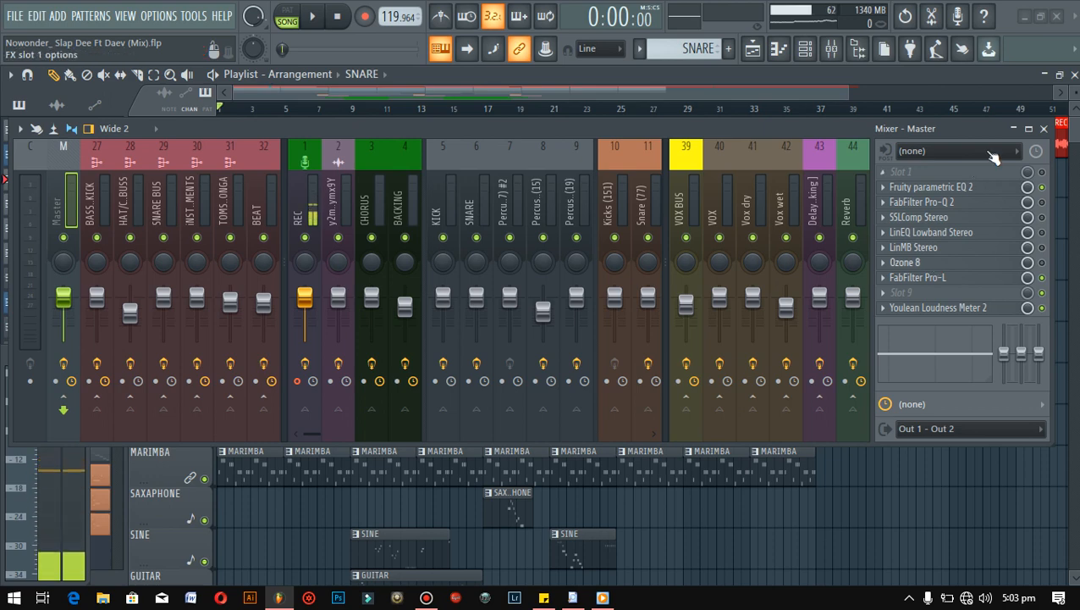
{"action": "left_click", "coordinate": [1044, 128]}
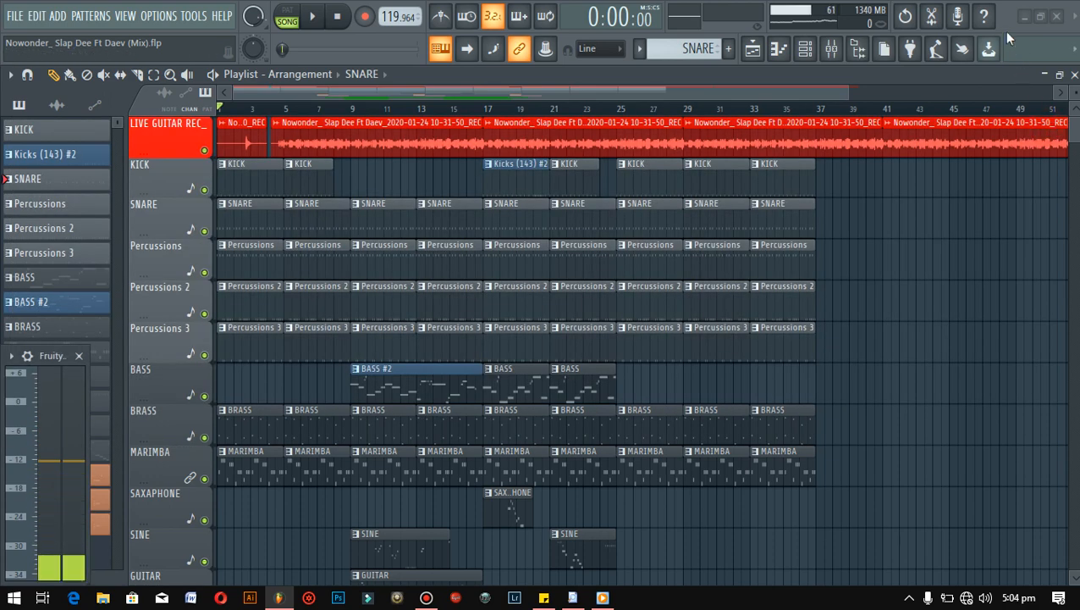
Step: Switch to the media player, play the Nowonder mix, and minimize the player
{"action": "left_click", "coordinate": [602, 597]}
{"action": "left_click", "coordinate": [955, 485]}
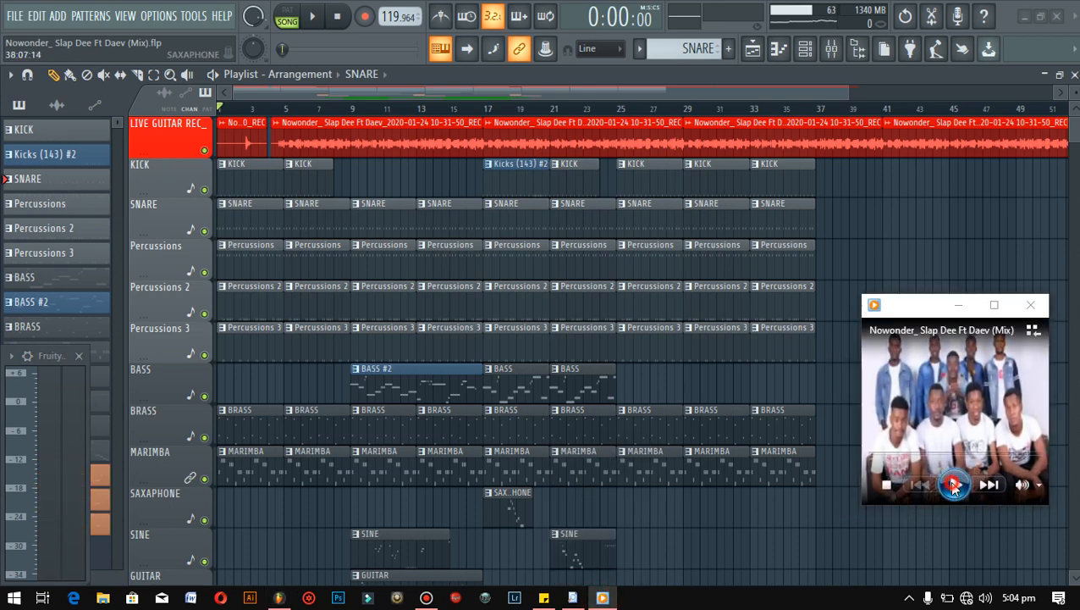
{"action": "left_click", "coordinate": [959, 303]}
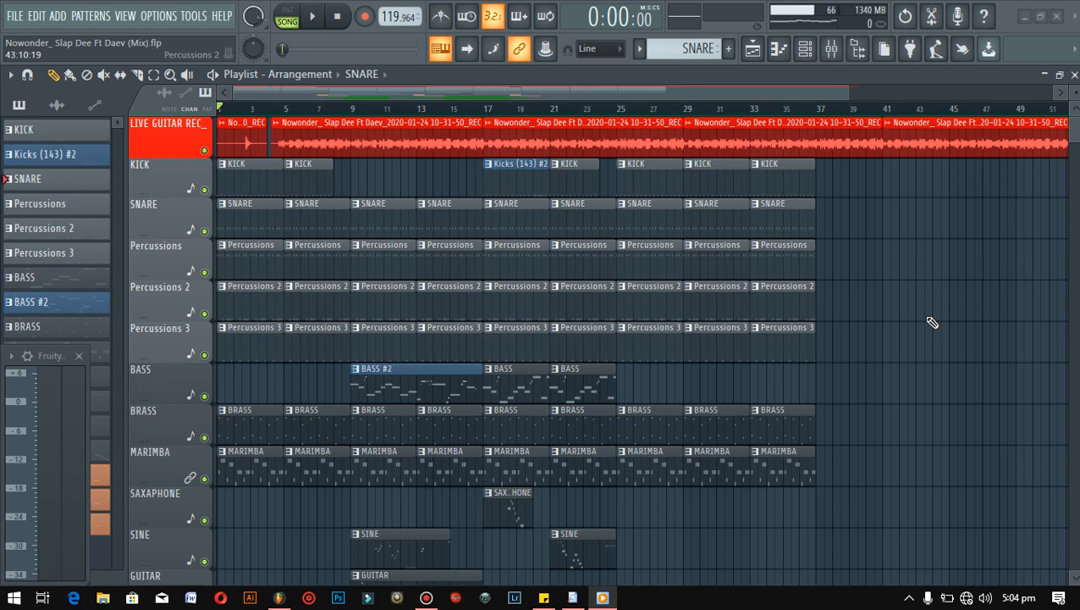
Step: Zoom out the playlist timeline and look through all the channels in the channel rack
{"action": "left_click_drag", "start_coordinate": [848, 100], "coordinate": [1076, 100]}
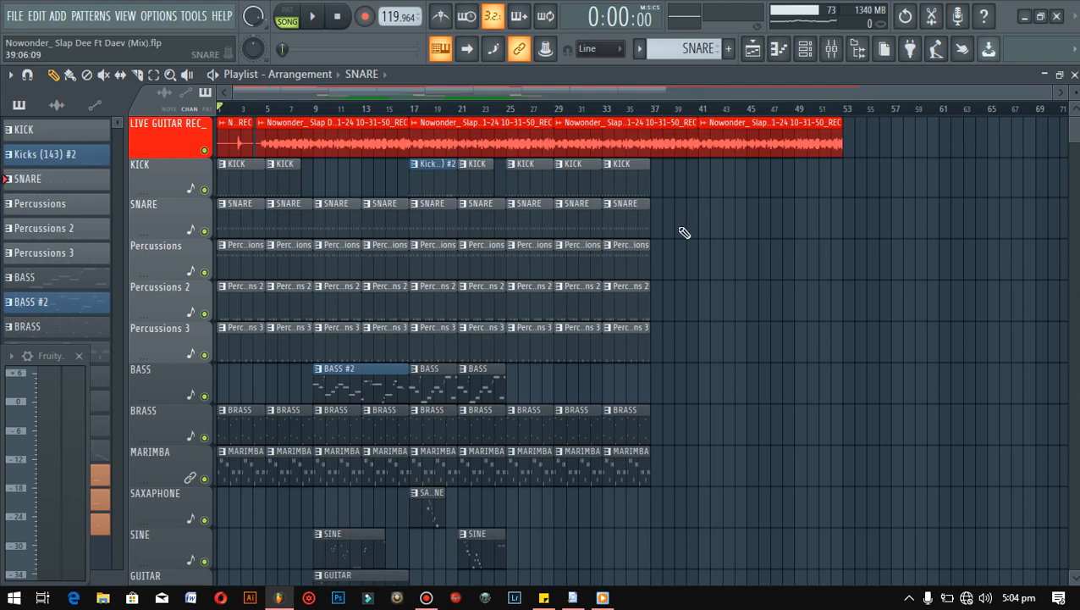
{"action": "left_click", "coordinate": [807, 49]}
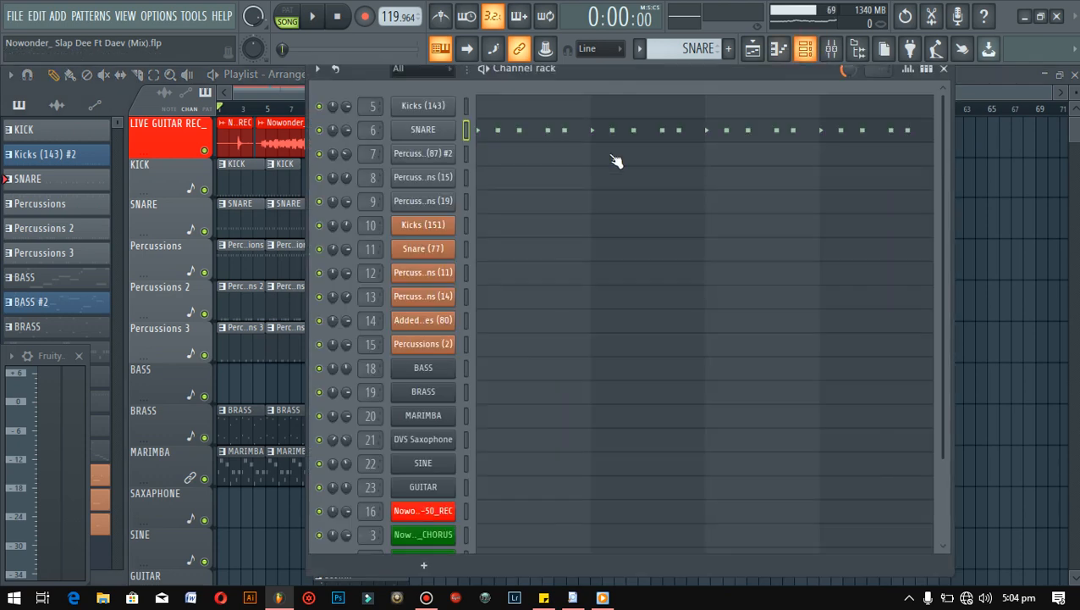
{"action": "scroll", "coordinate": [464, 233], "scroll_direction": "down", "scroll_amount": 3}
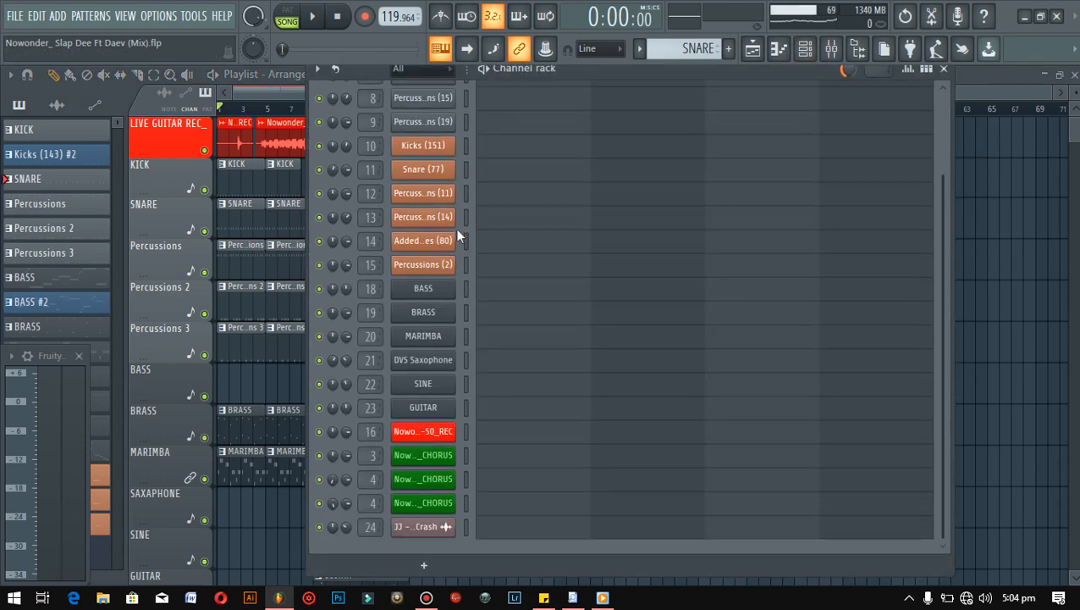
{"action": "scroll", "coordinate": [458, 236], "scroll_direction": "up", "scroll_amount": 3}
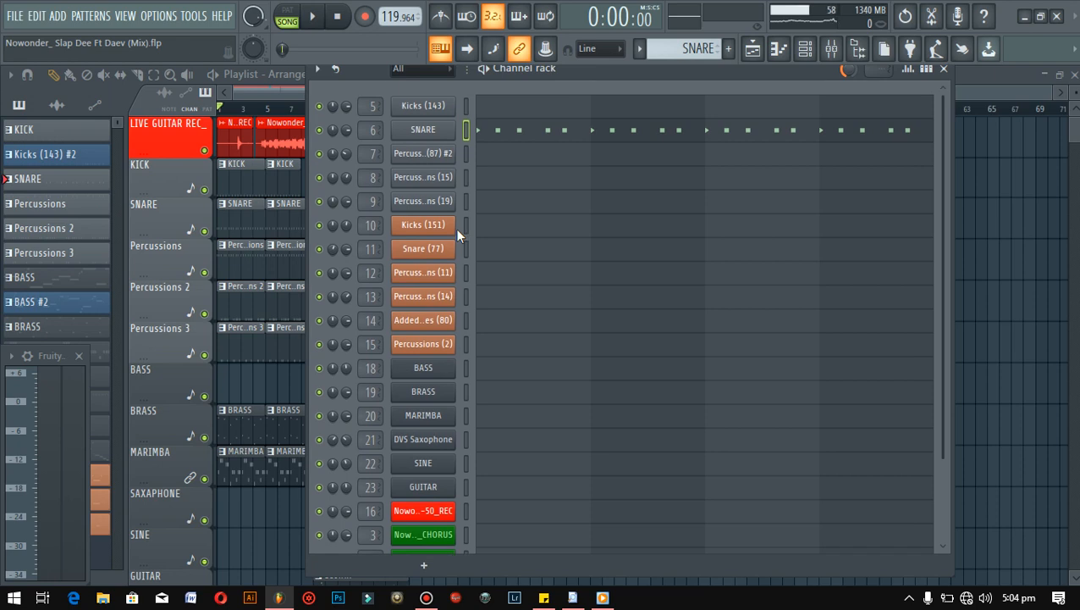
Step: Check the Graphic equalizer enhancement in the media player, then close it and minimize the player
{"action": "left_click", "coordinate": [602, 598]}
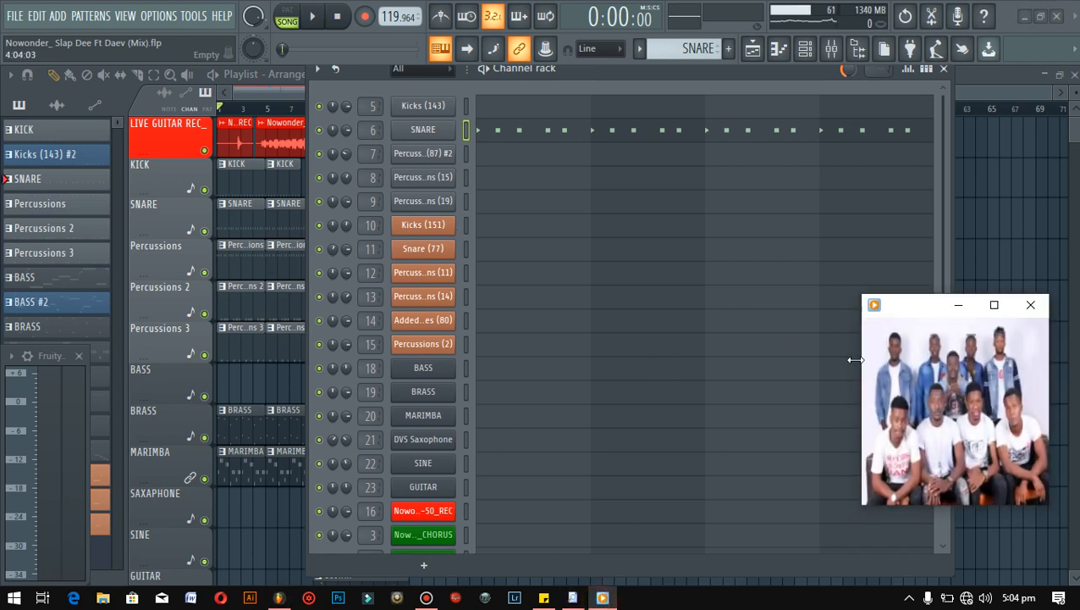
{"action": "right_click", "coordinate": [862, 362]}
{"action": "mouse_move", "coordinate": [914, 287]}
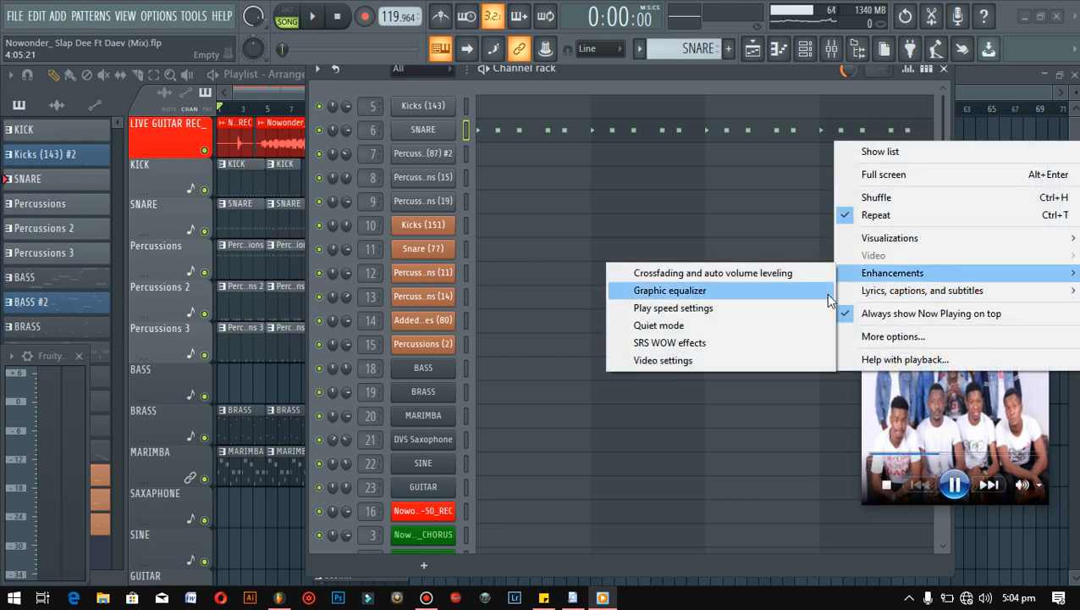
{"action": "left_click", "coordinate": [771, 289]}
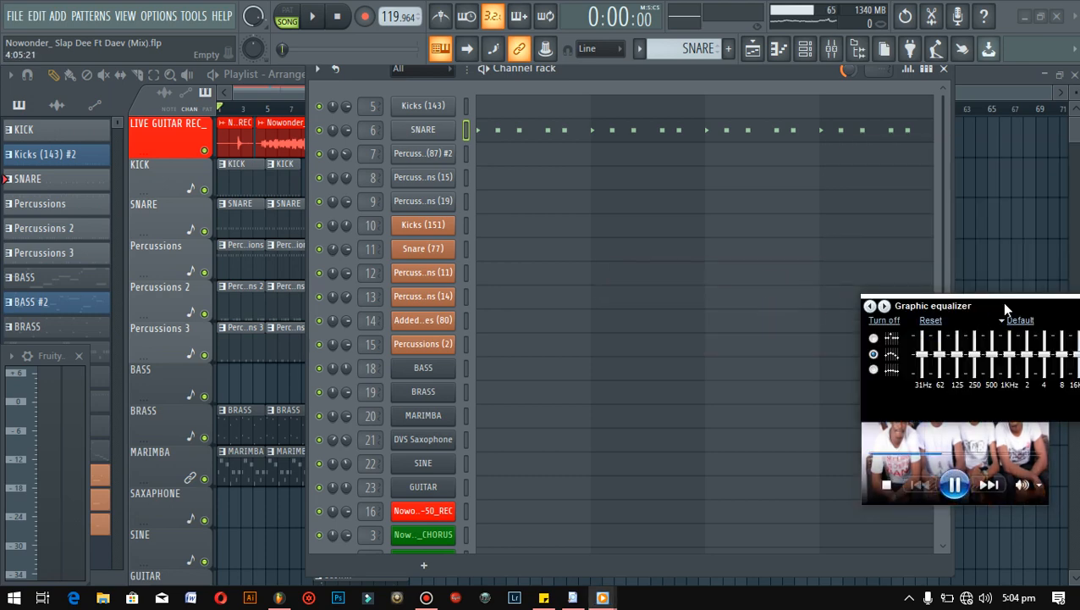
{"action": "left_click_drag", "start_coordinate": [1001, 301], "coordinate": [597, 298]}
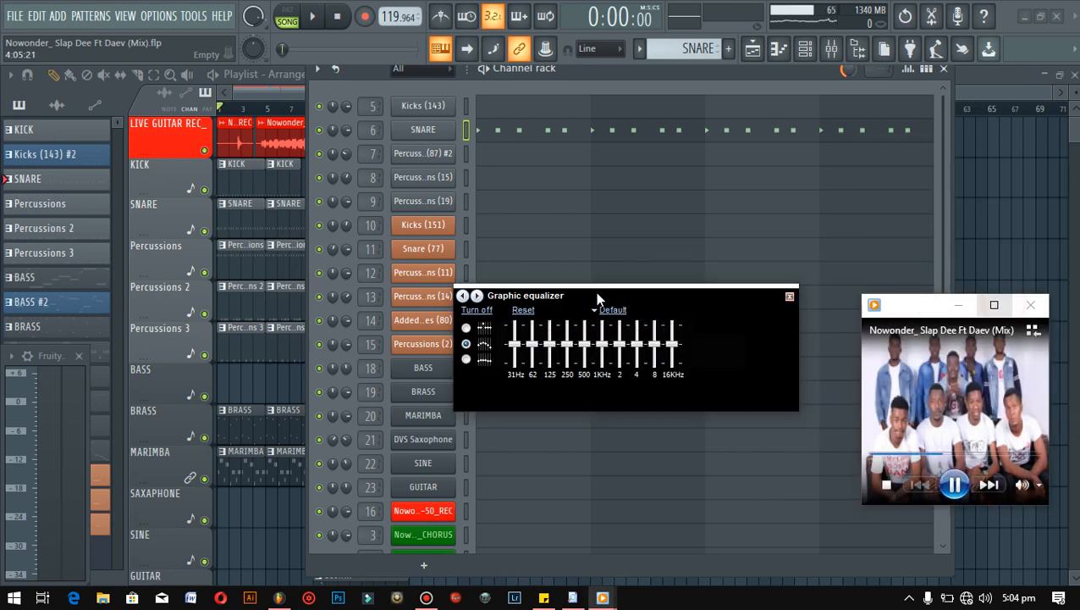
{"action": "left_click", "coordinate": [793, 298]}
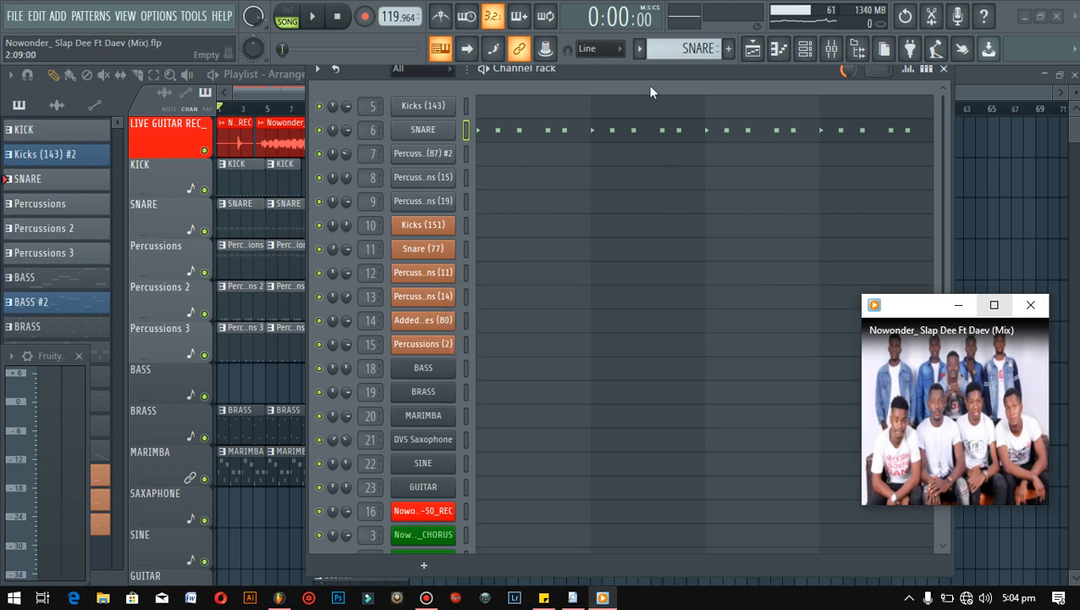
{"action": "left_click", "coordinate": [958, 304]}
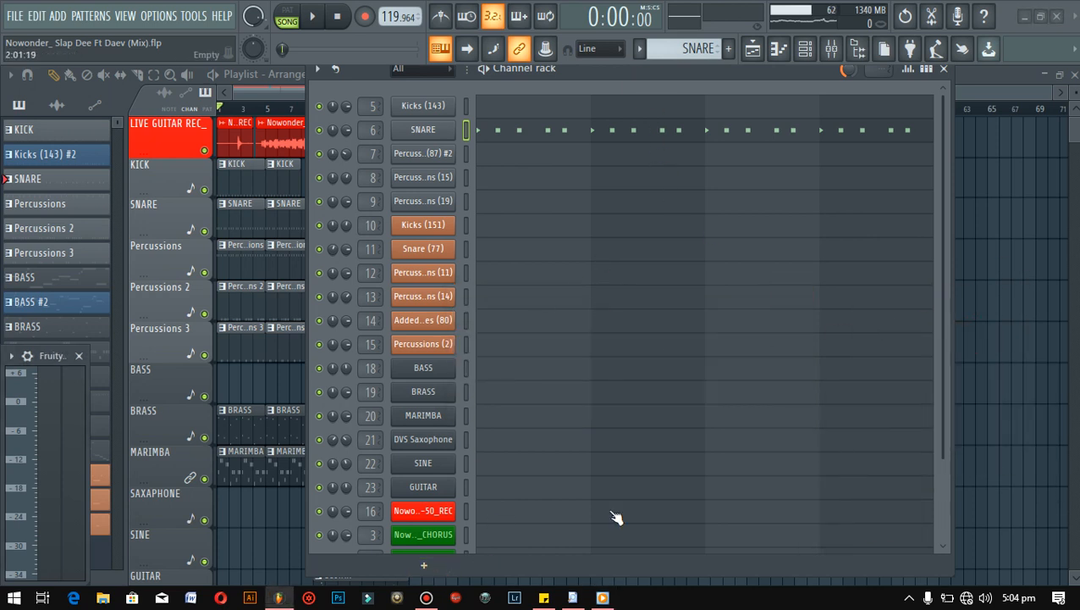
Step: Pause the Nowonder mix in the media player and minimize the player
{"action": "left_click", "coordinate": [604, 600]}
{"action": "mouse_move", "coordinate": [974, 508]}
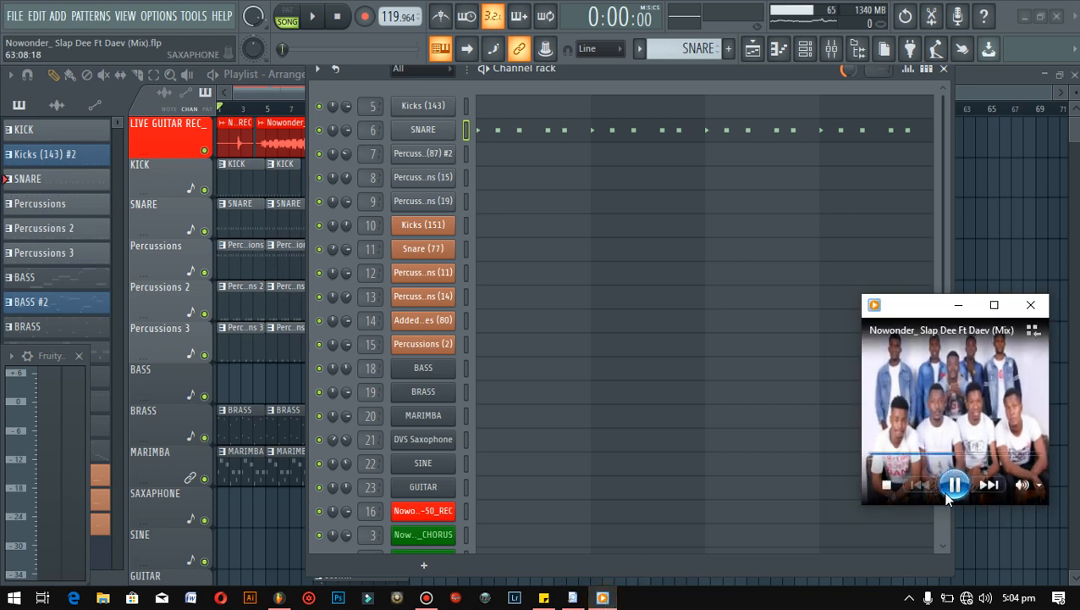
{"action": "left_click", "coordinate": [953, 485]}
{"action": "left_click", "coordinate": [957, 307]}
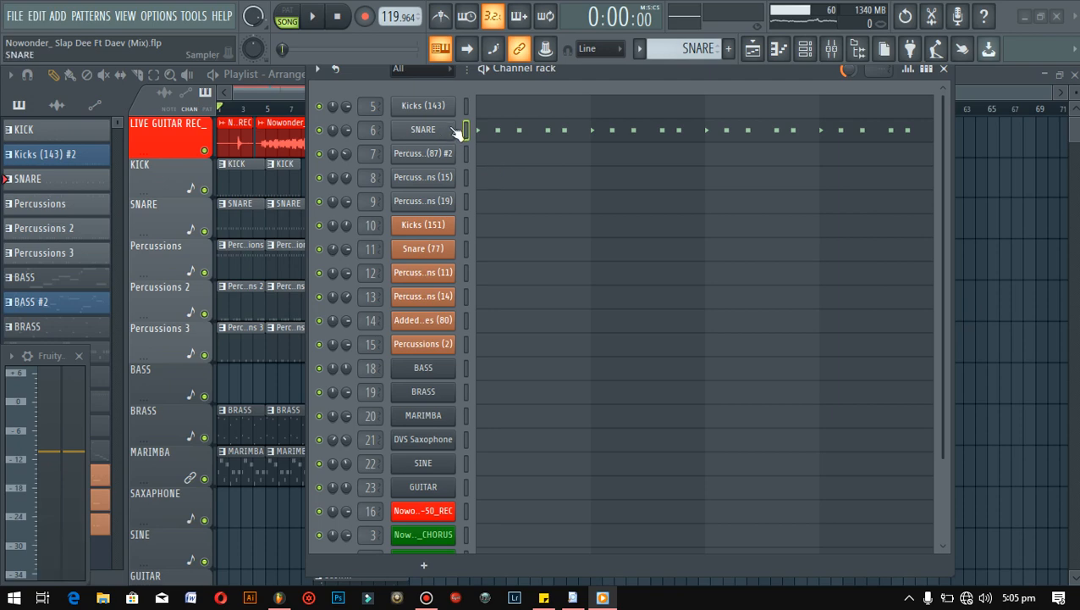
Step: Solo the LIVE GUITAR REC track in the playlist and play the song from bar 5
{"action": "left_click", "coordinate": [753, 50]}
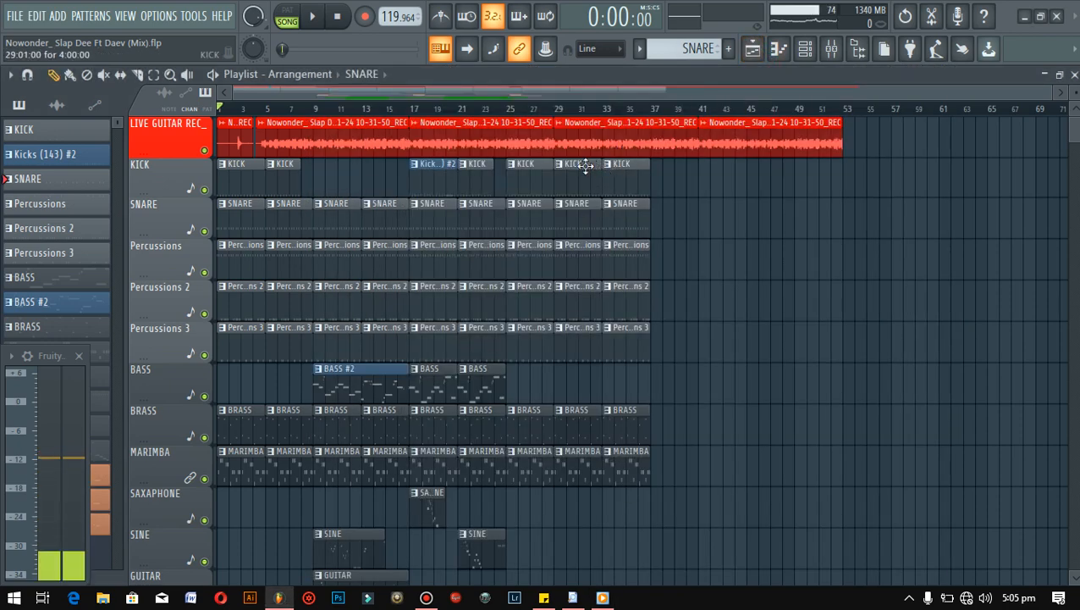
{"action": "right_click", "coordinate": [204, 150]}
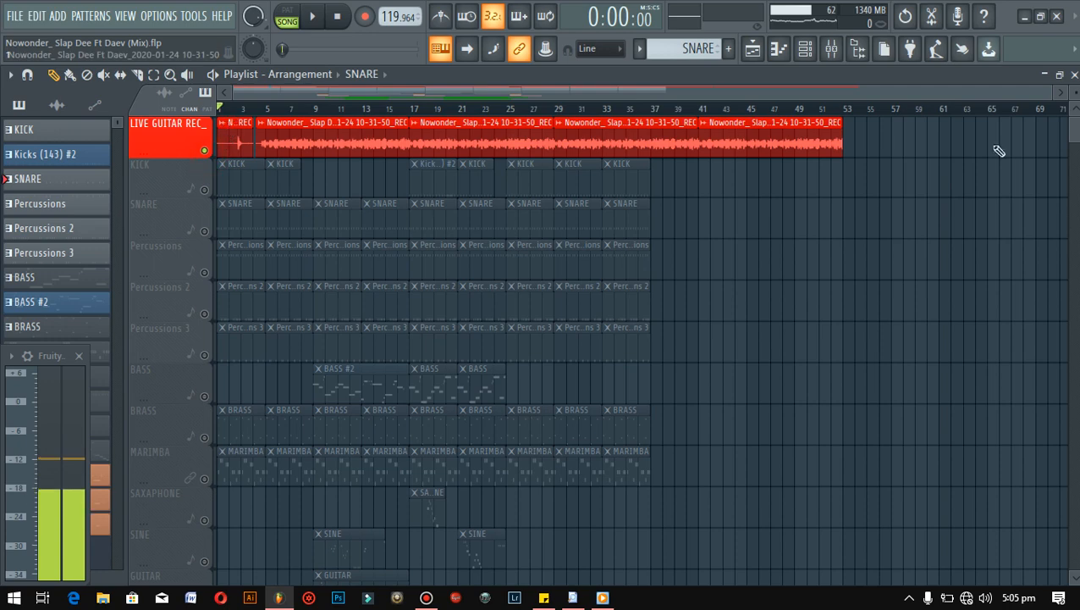
{"action": "scroll", "coordinate": [1071, 114], "scroll_direction": "up", "scroll_amount": 3}
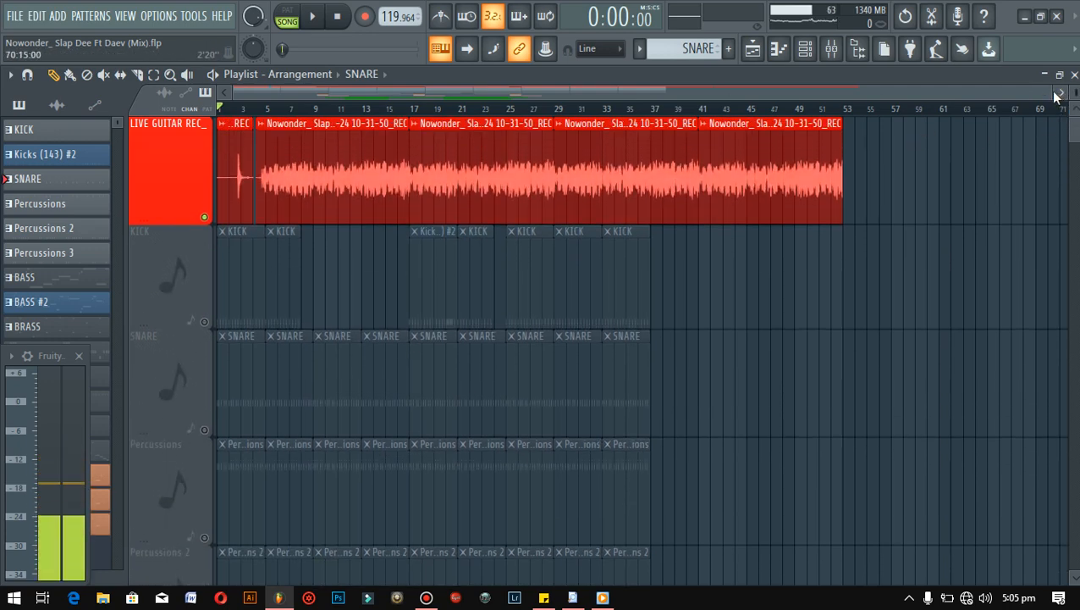
{"action": "scroll", "coordinate": [1049, 91], "scroll_direction": "up", "scroll_amount": 4}
{"action": "left_click", "coordinate": [329, 112]}
{"action": "key", "text": "space"}
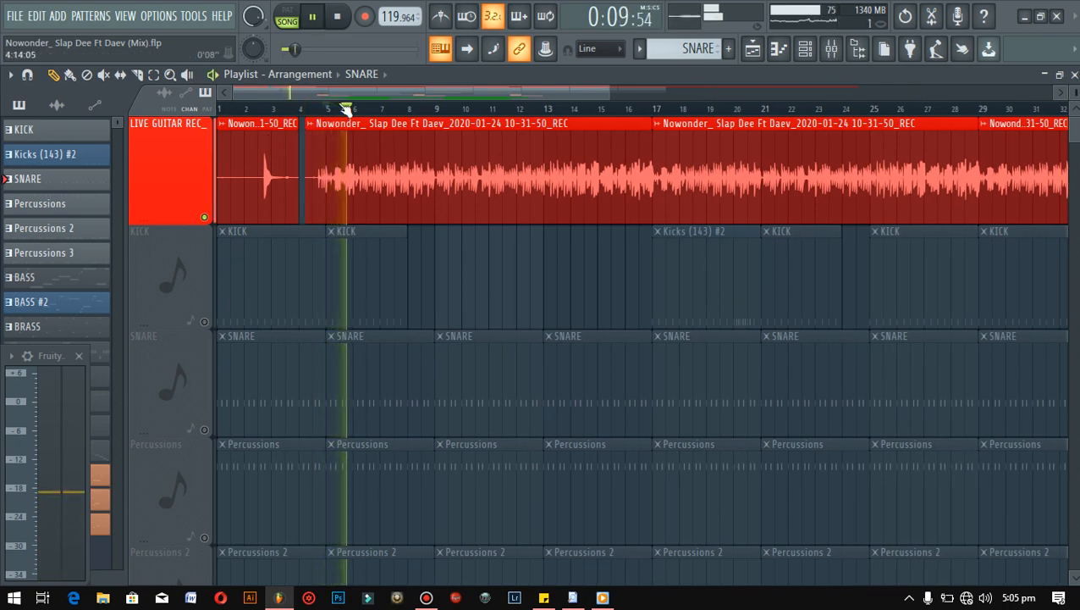
Step: Examine the Master track's effects and levels in the mixer during playback, then stop playback and close the mixer
{"action": "left_click", "coordinate": [830, 48]}
{"action": "left_click", "coordinate": [73, 219]}
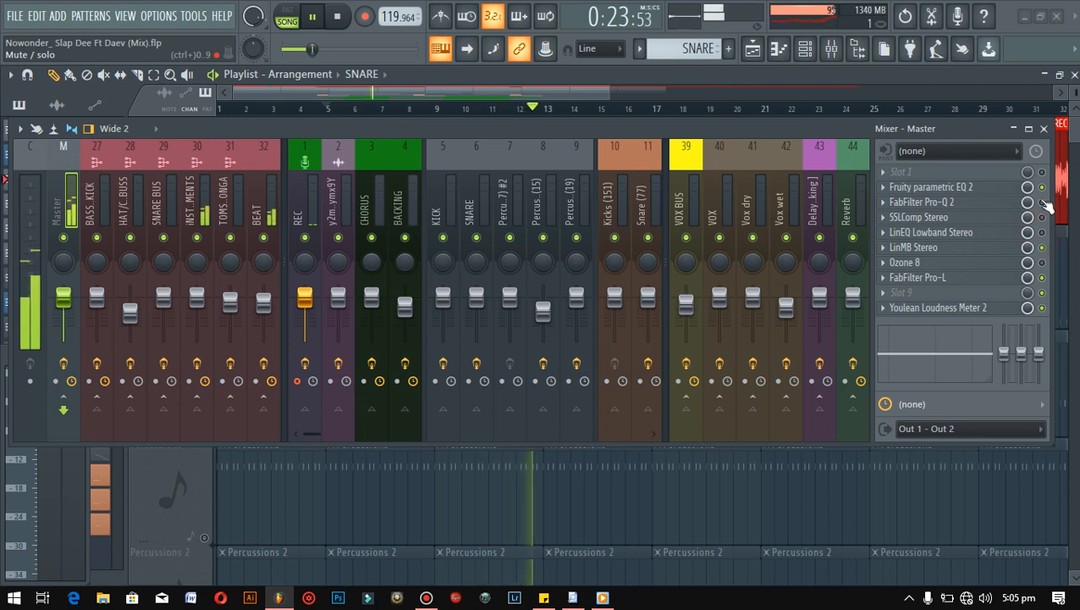
{"action": "key", "text": "space"}
{"action": "left_click", "coordinate": [1044, 128]}
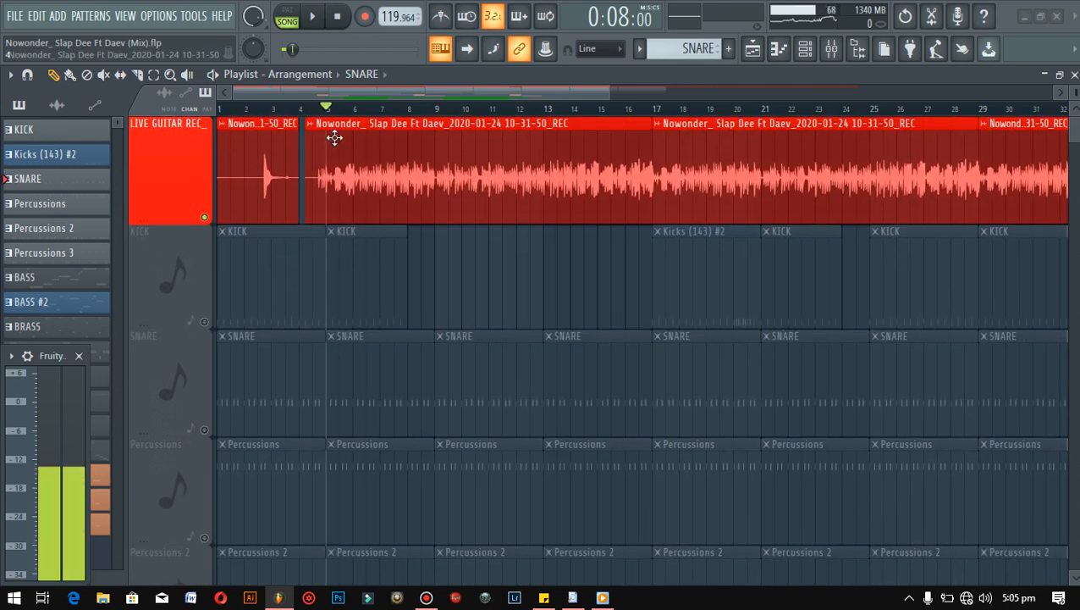
Step: Select the playlist time range from bar 5 to bar 8, unmute the KICK track, and play the selection
{"action": "left_click_drag", "start_coordinate": [330, 108], "coordinate": [410, 137]}
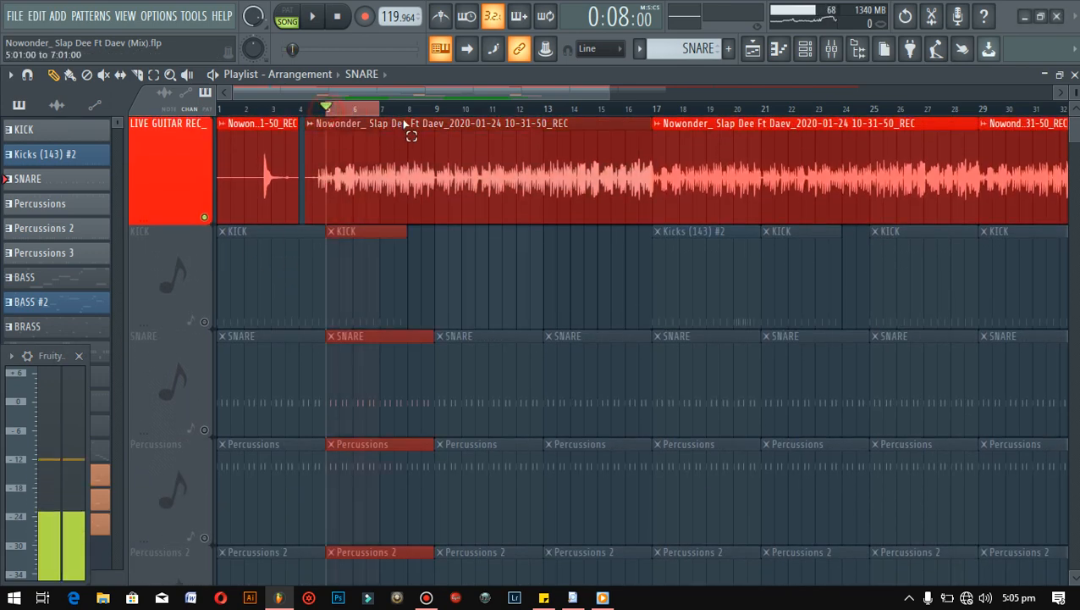
{"action": "left_click", "coordinate": [211, 327]}
{"action": "key", "text": "space"}
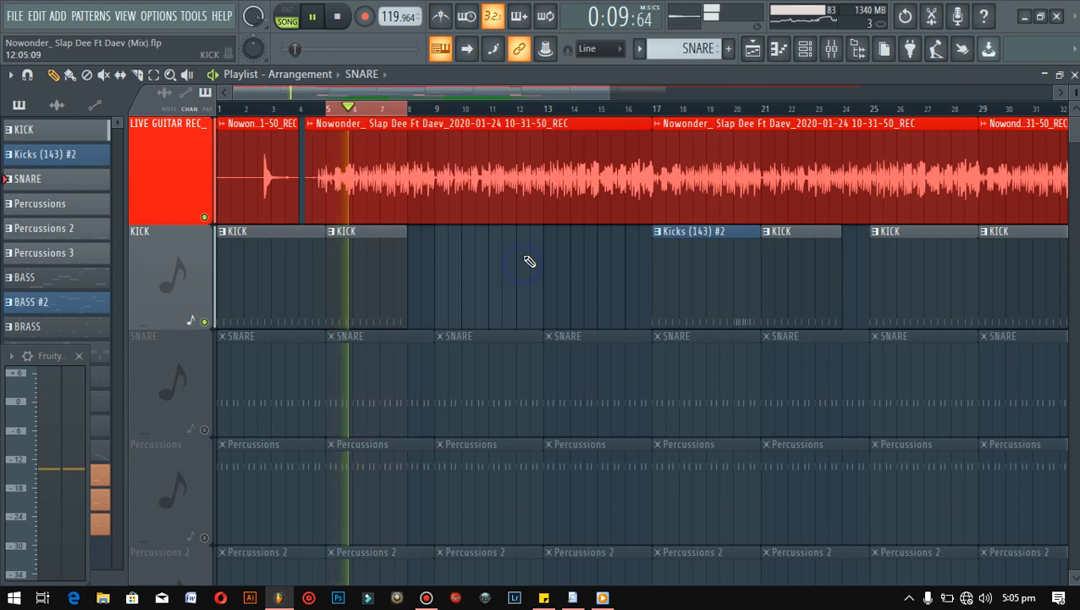
Step: Stop playback, unmute the SNARE track, and replay the selected range
{"action": "key", "text": "space"}
{"action": "left_click", "coordinate": [204, 430]}
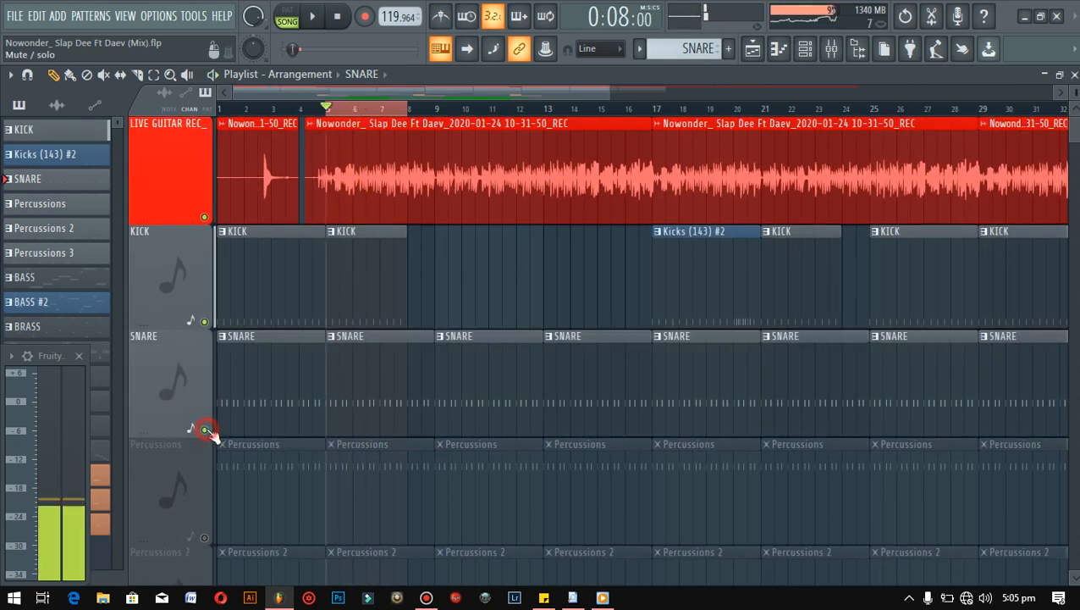
{"action": "key", "text": "space"}
Step: Unmute the Percussions and Percussions 2 tracks during playback, then stop the song
{"action": "scroll", "coordinate": [471, 297], "scroll_direction": "down", "scroll_amount": 2}
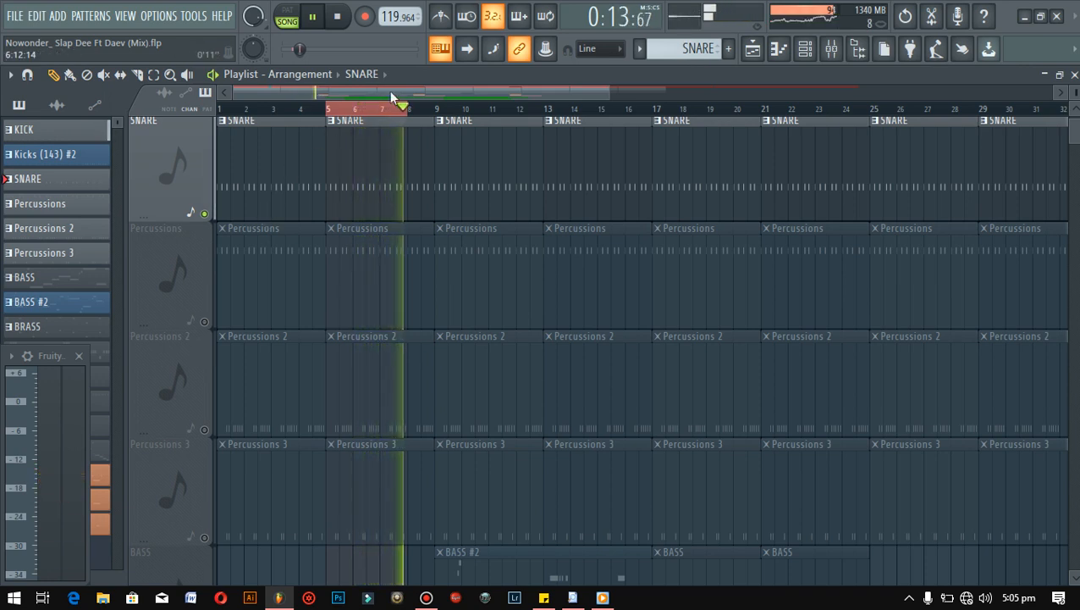
{"action": "left_click", "coordinate": [204, 321]}
{"action": "left_click", "coordinate": [204, 430]}
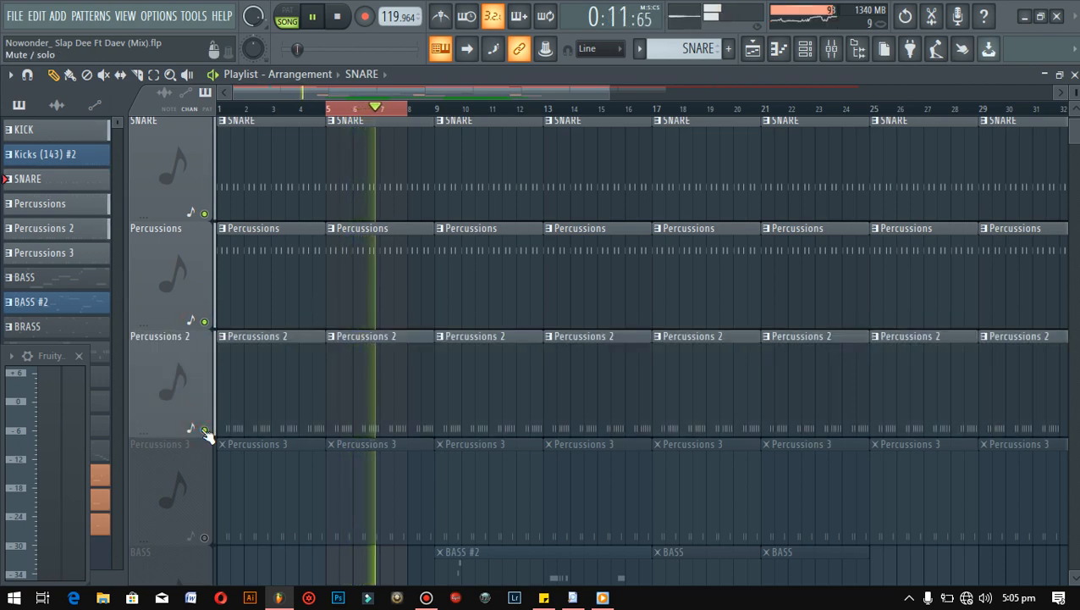
{"action": "key", "text": "space"}
Step: Open the Percussions 2 pattern in the piano roll and examine the note properties of its first three notes
{"action": "double_click", "coordinate": [387, 379]}
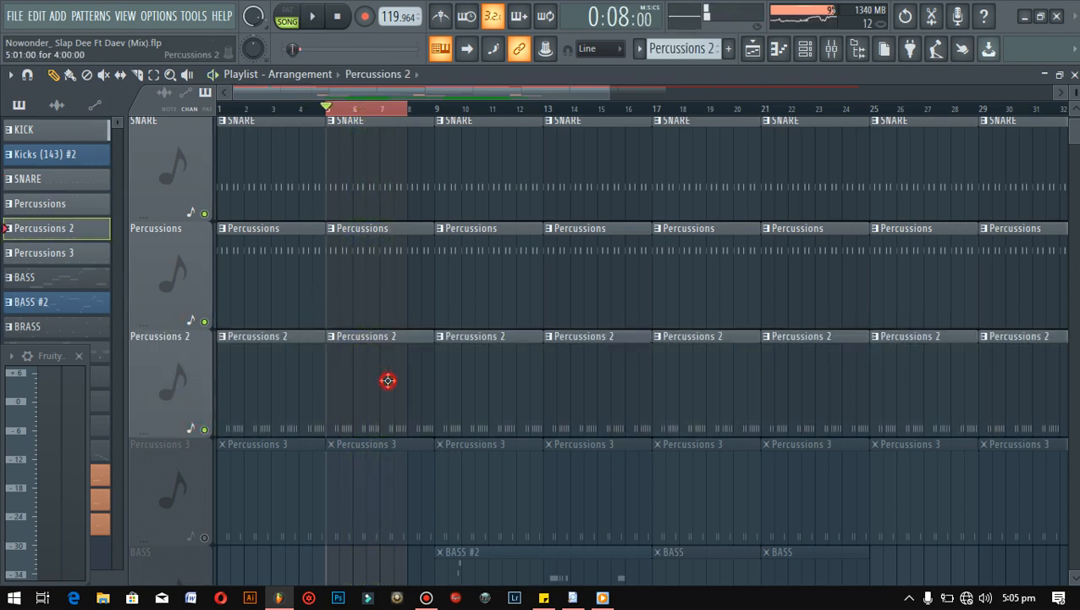
{"action": "left_click_drag", "start_coordinate": [5, 181], "coordinate": [3, 182]}
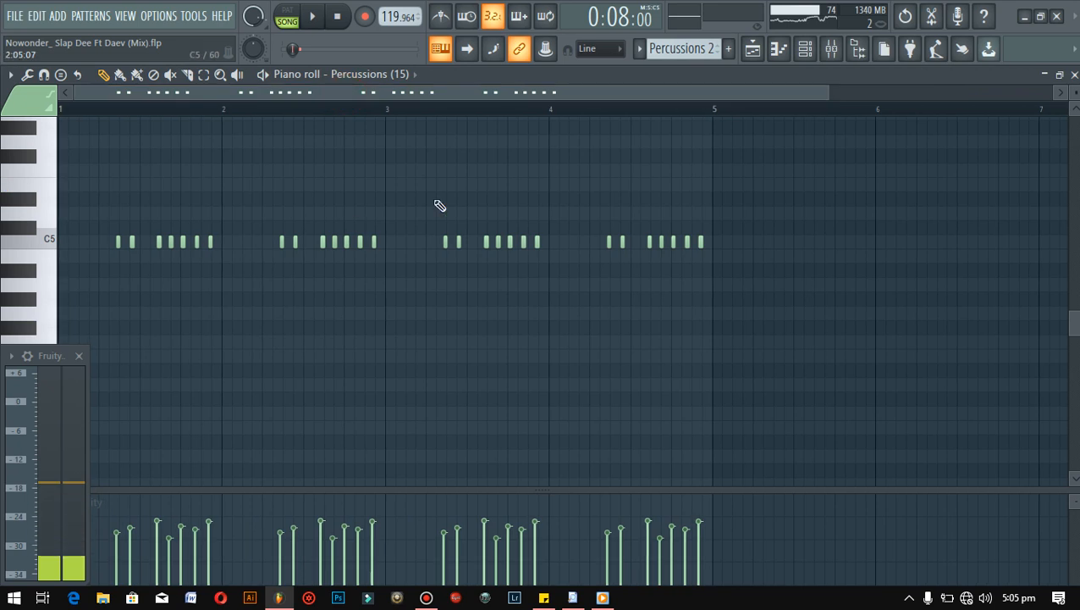
{"action": "left_click_drag", "start_coordinate": [828, 93], "coordinate": [309, 241]}
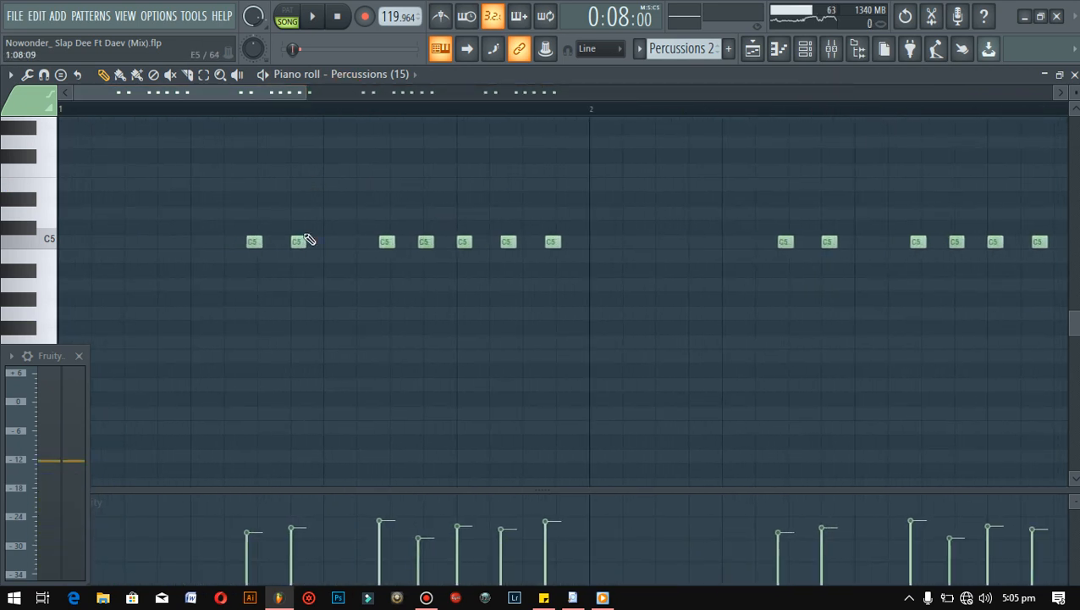
{"action": "double_click", "coordinate": [254, 241]}
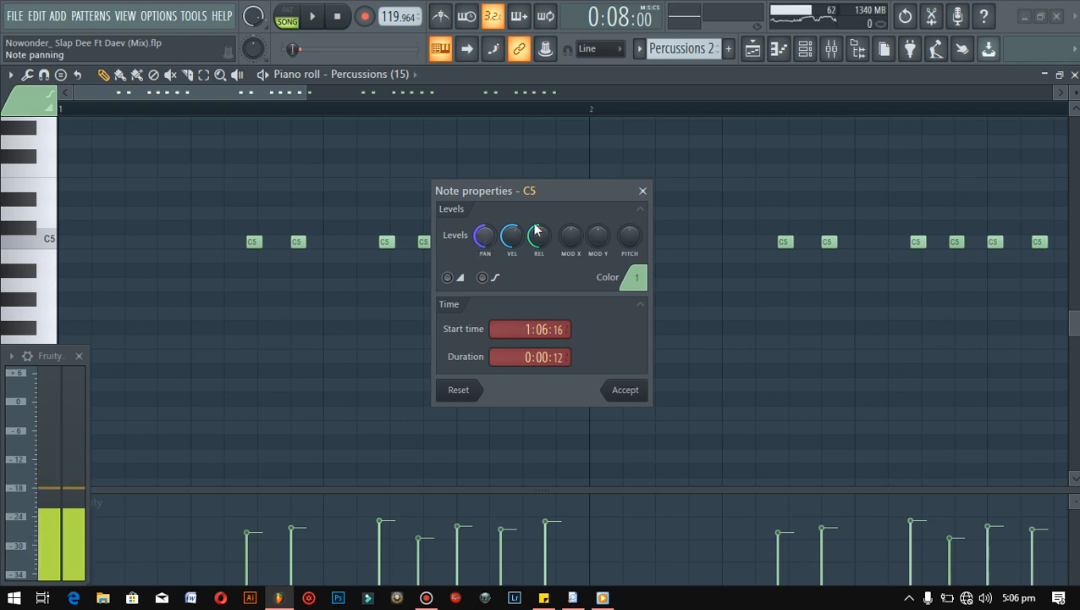
{"action": "left_click", "coordinate": [644, 189]}
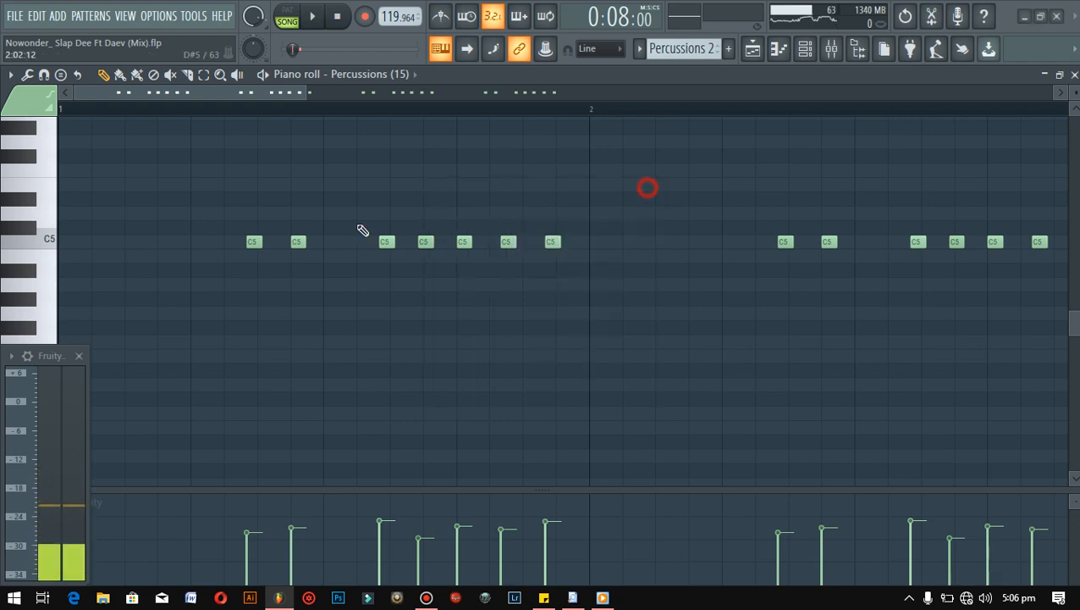
{"action": "double_click", "coordinate": [296, 242]}
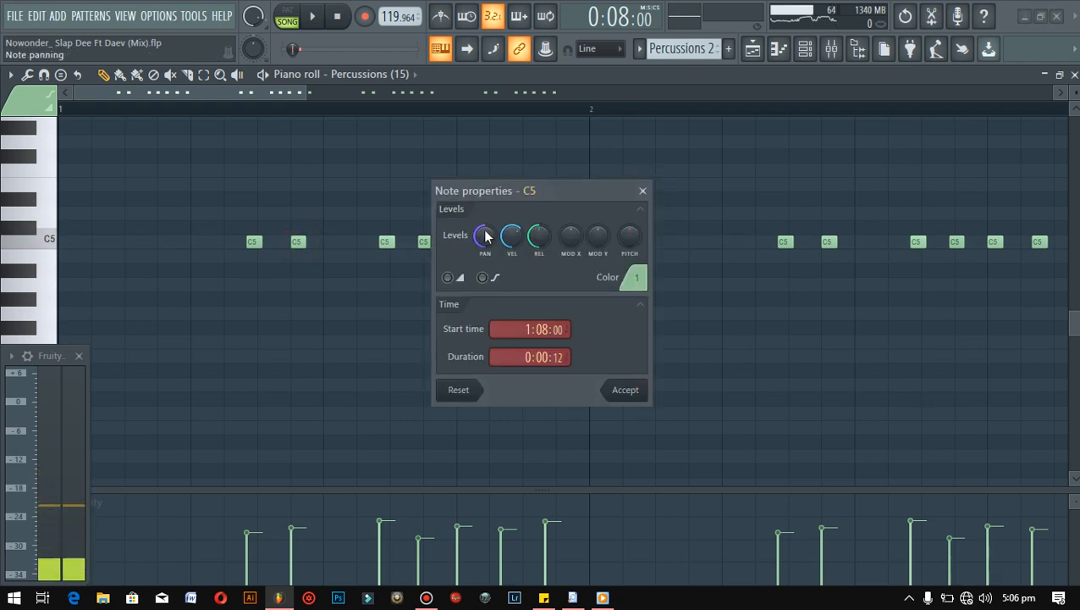
{"action": "left_click", "coordinate": [642, 190]}
{"action": "double_click", "coordinate": [385, 243]}
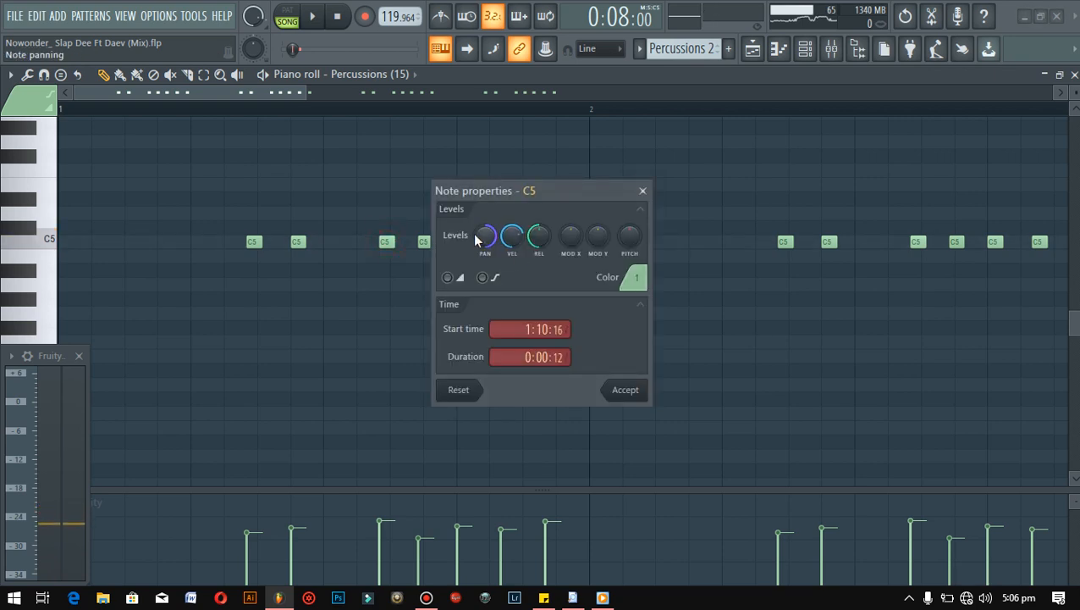
{"action": "left_click", "coordinate": [642, 190]}
Step: Play the song, close the piano roll and channel rack, and unmute the Percussions 3 track
{"action": "key", "text": "space"}
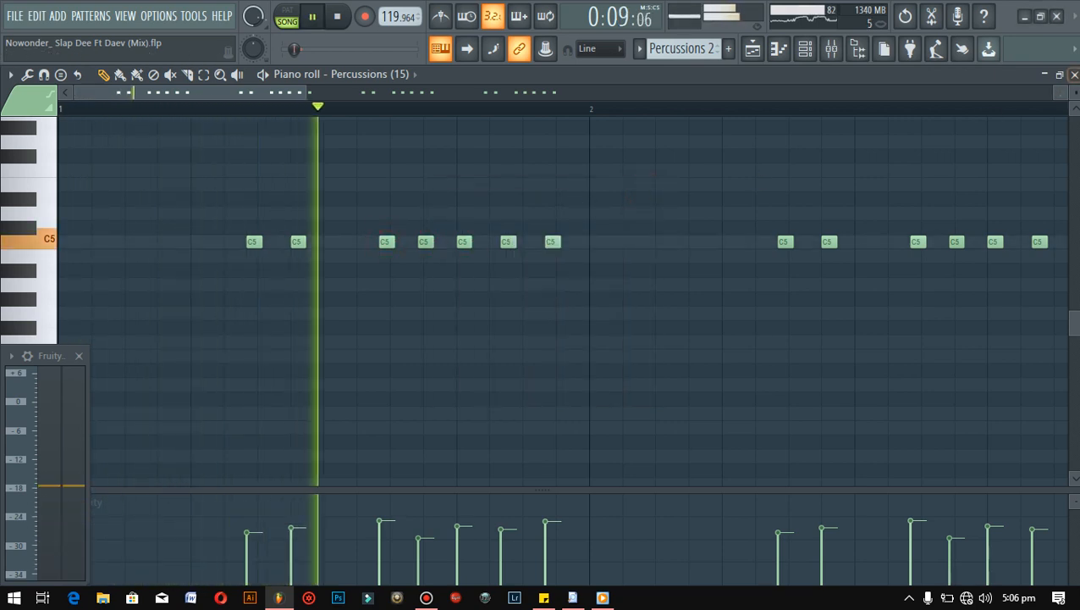
{"action": "left_click", "coordinate": [1074, 74]}
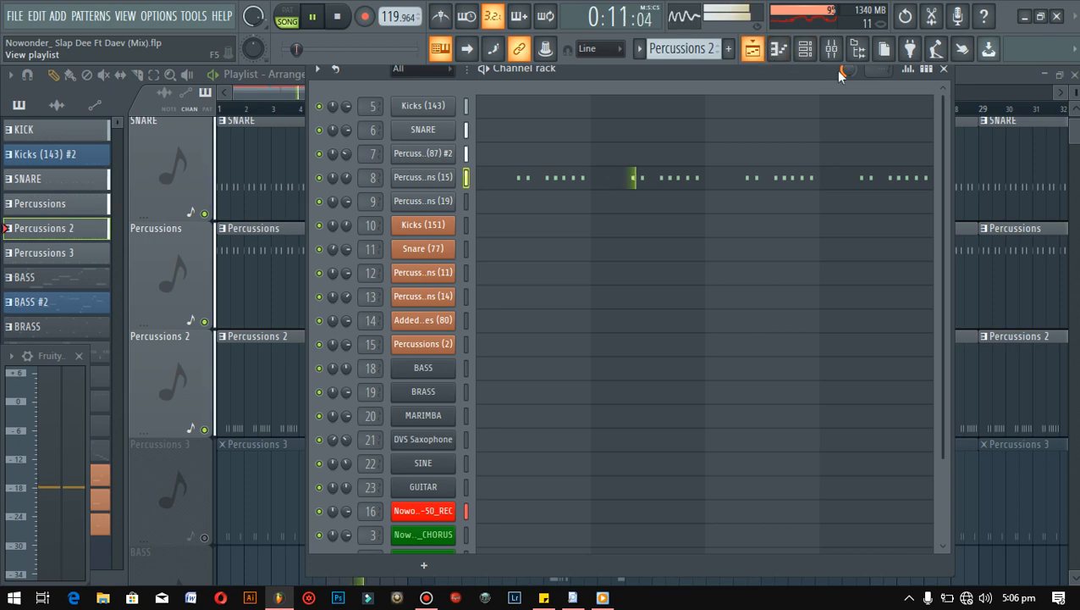
{"action": "left_click", "coordinate": [944, 69]}
{"action": "scroll", "coordinate": [286, 302], "scroll_direction": "down", "scroll_amount": 2}
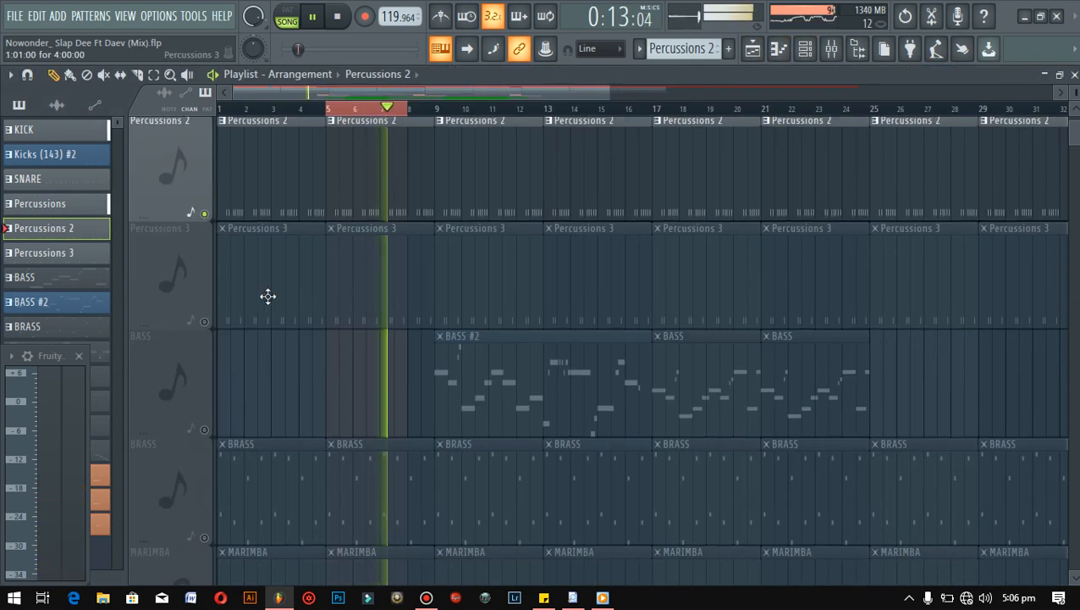
{"action": "left_click", "coordinate": [204, 321]}
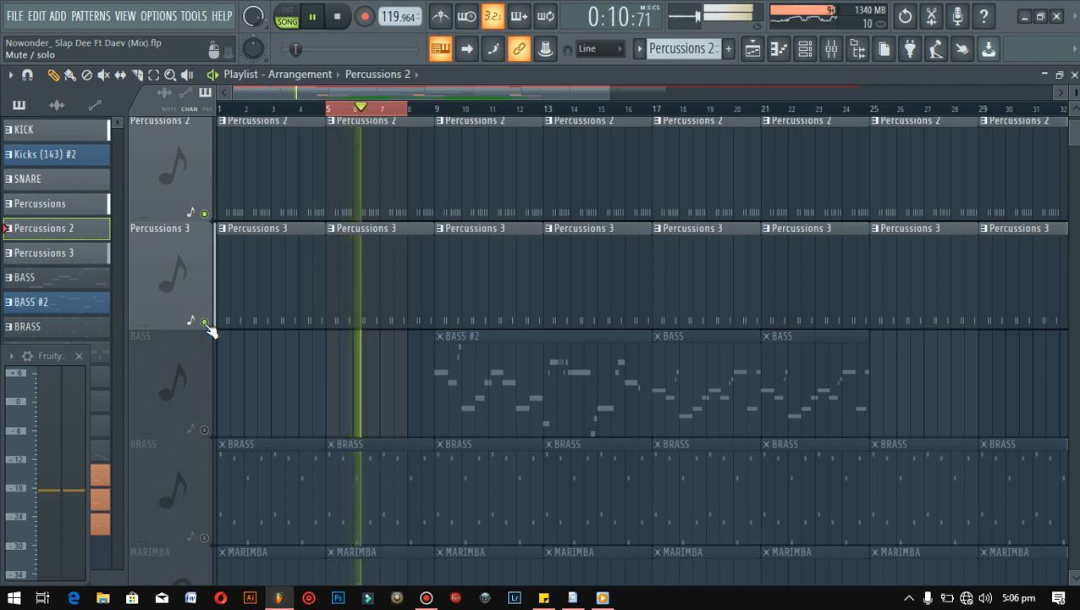
Step: Stop playback, open the Percussions 3 pattern in the piano roll, and examine its first note's properties
{"action": "key", "text": "space"}
{"action": "double_click", "coordinate": [352, 303]}
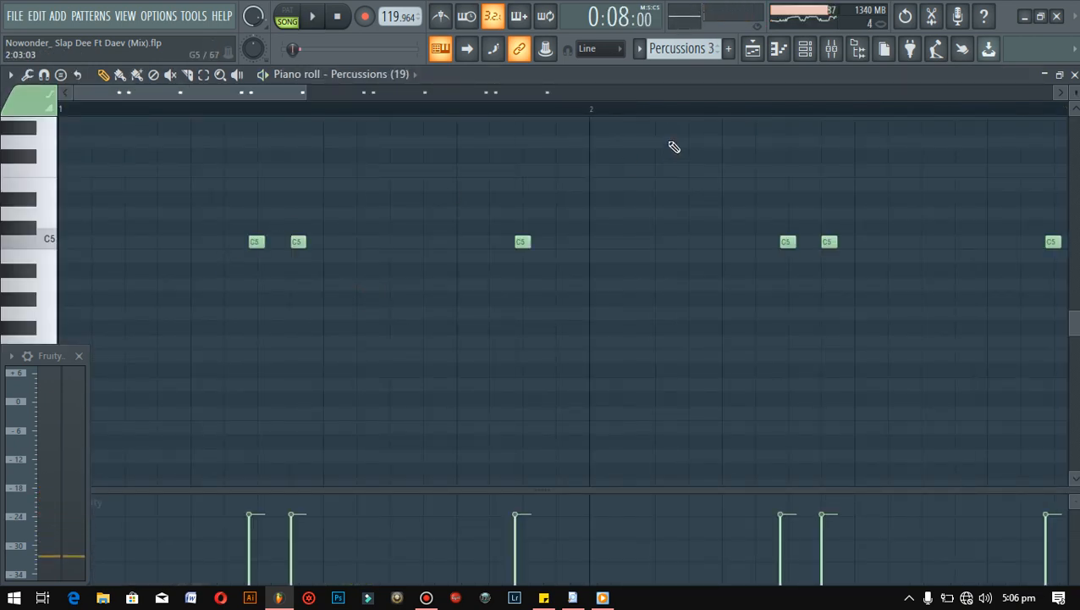
{"action": "double_click", "coordinate": [257, 241]}
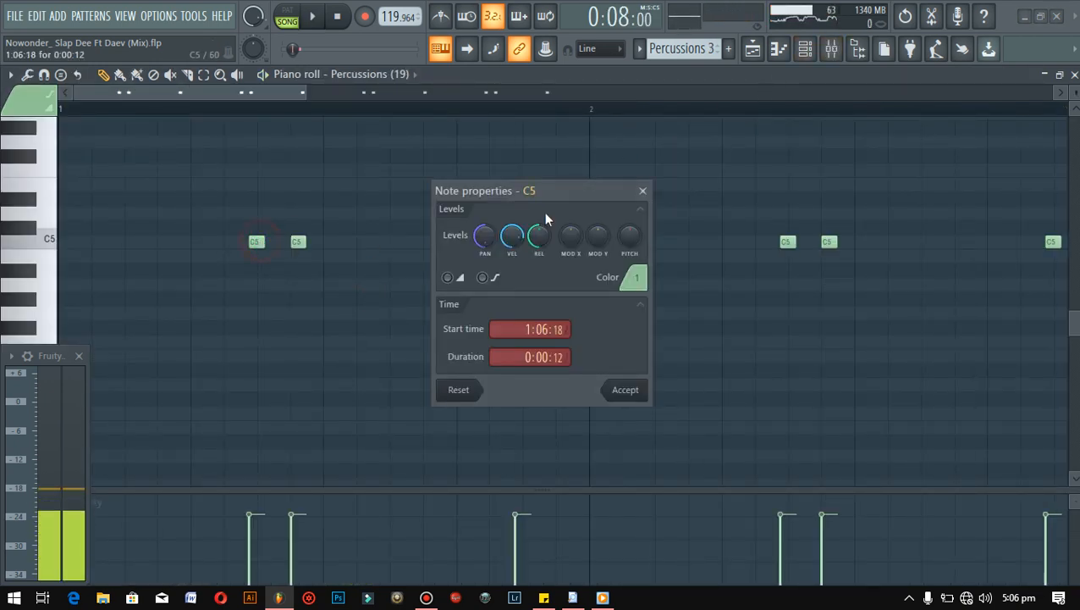
{"action": "left_click", "coordinate": [643, 190]}
Step: Check the mixer levels during playback, close the mixer, and view all four bars of the Percussions 3 pattern
{"action": "left_click", "coordinate": [832, 49]}
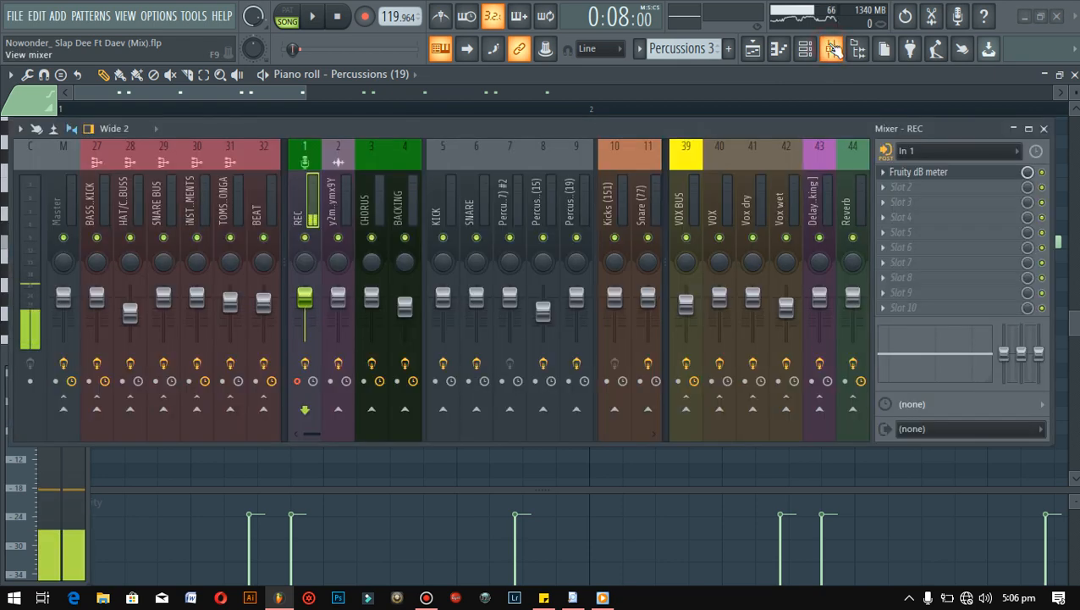
{"action": "key", "text": "space"}
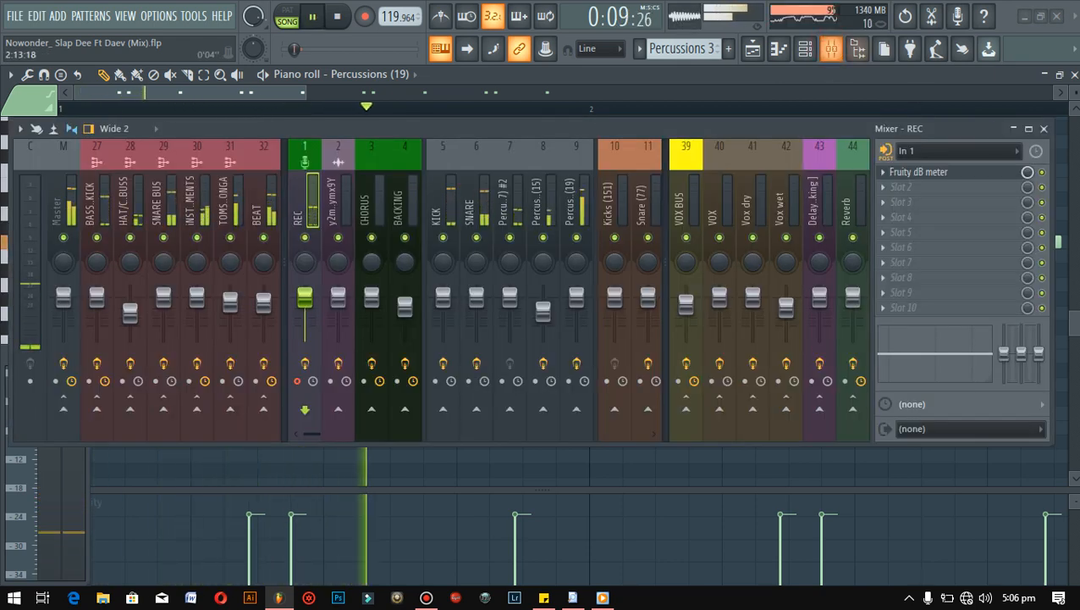
{"action": "left_click", "coordinate": [1044, 128]}
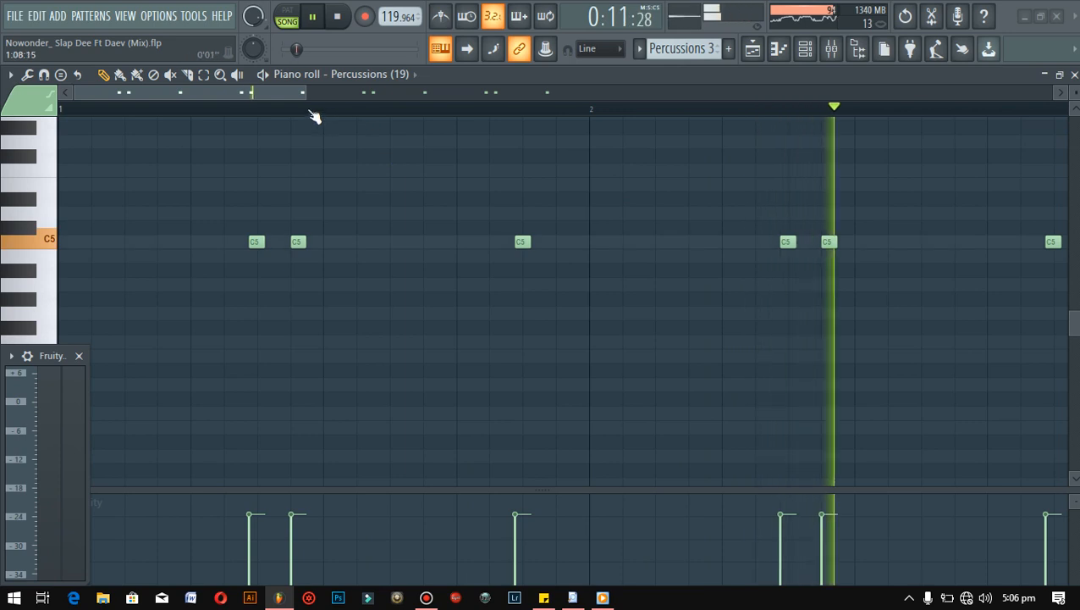
{"action": "left_click_drag", "start_coordinate": [307, 92], "coordinate": [593, 147]}
Step: Inspect the Percussions (15) and BEAT mixer tracks, toggle BEAT's Ozone 8 Vintage EQ, and return to the playlist
{"action": "left_click", "coordinate": [831, 45]}
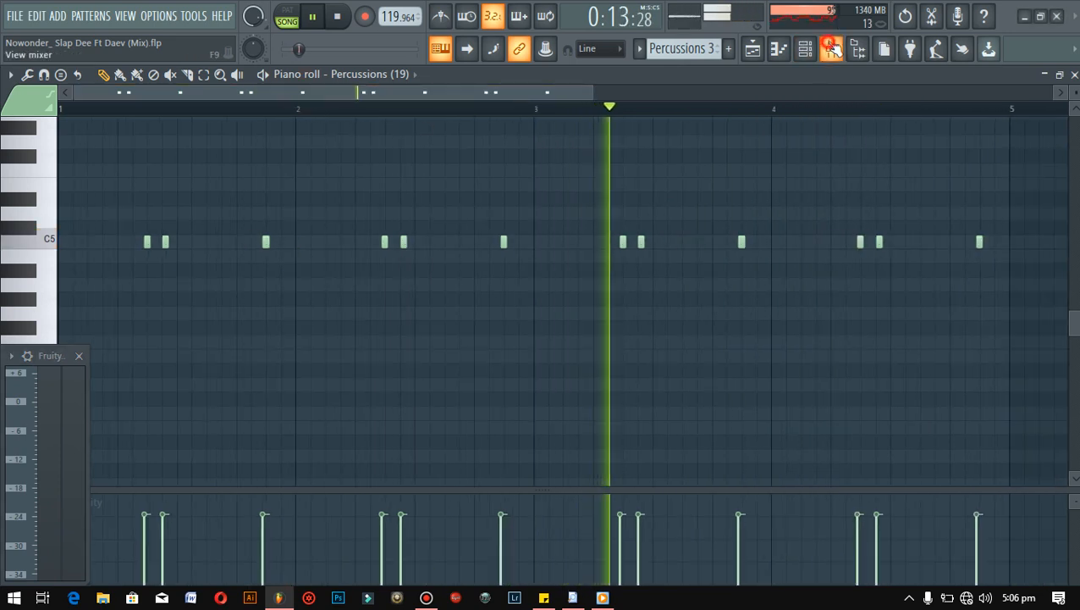
{"action": "scroll", "coordinate": [269, 206], "scroll_direction": "down", "scroll_amount": 2}
{"action": "left_click", "coordinate": [262, 208]}
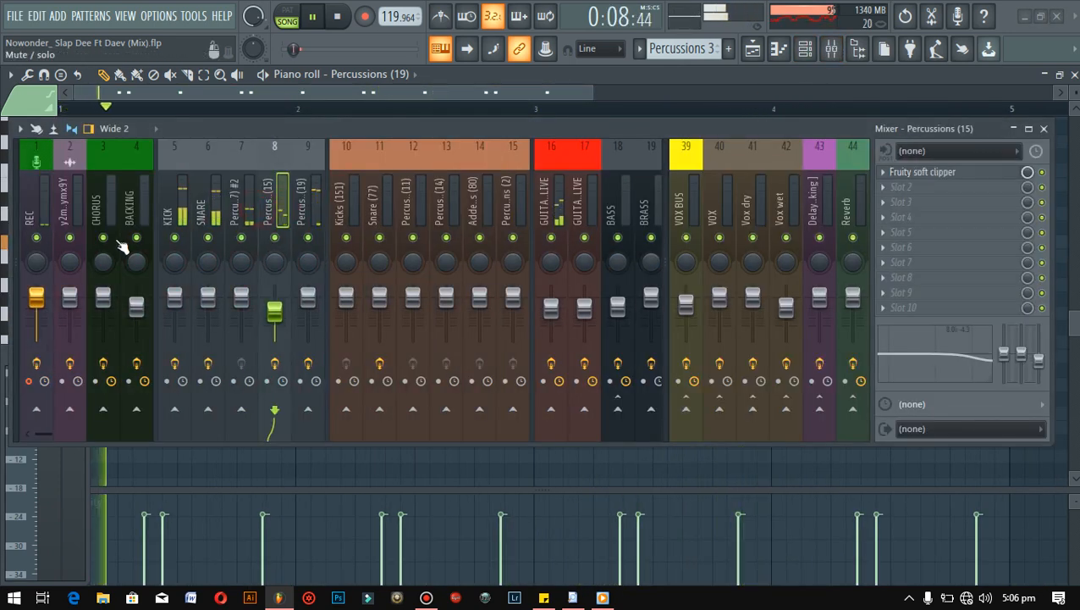
{"action": "scroll", "coordinate": [229, 211], "scroll_direction": "up", "scroll_amount": 2}
{"action": "left_click", "coordinate": [269, 196]}
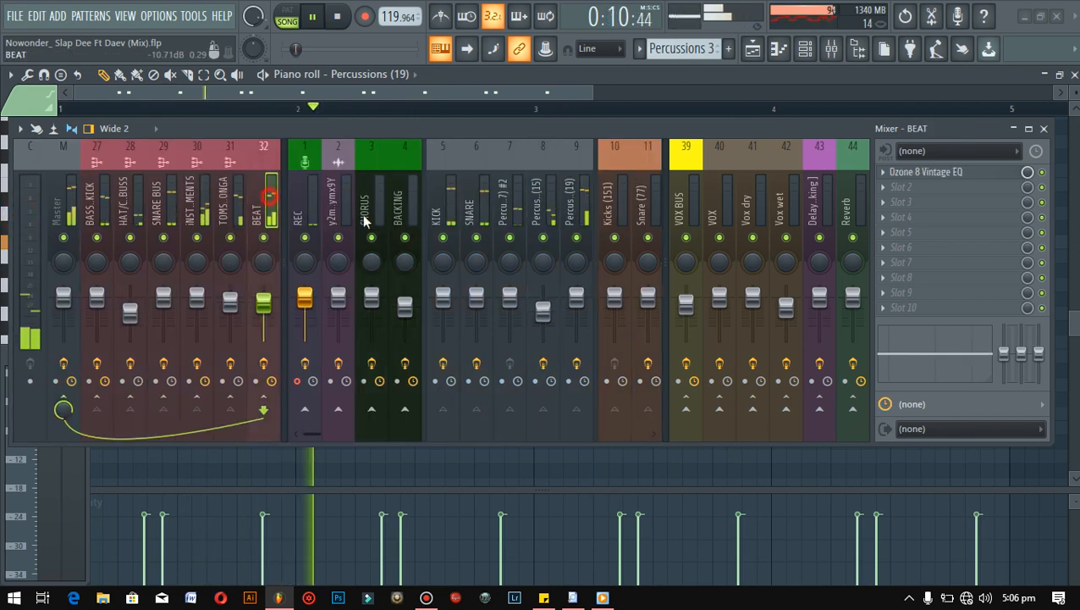
{"action": "left_click", "coordinate": [1044, 172]}
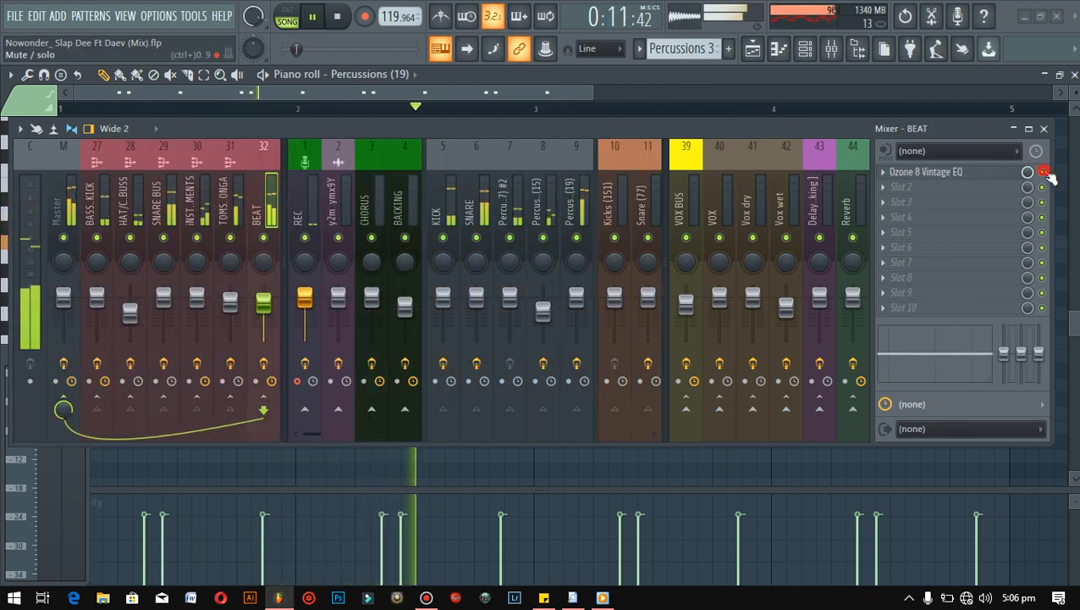
{"action": "left_click", "coordinate": [1043, 128]}
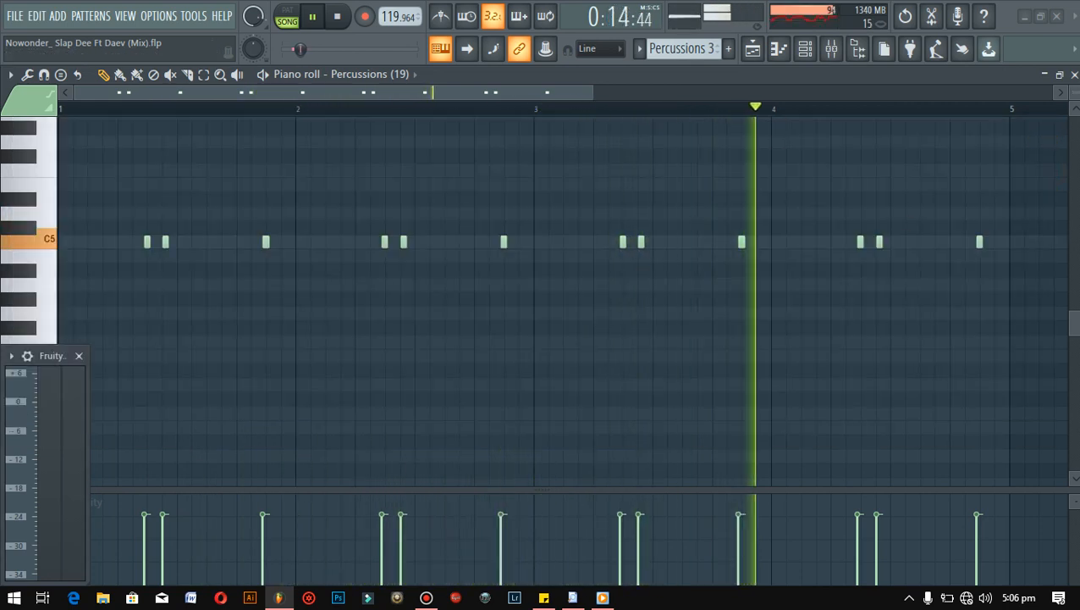
{"action": "key", "text": "F5"}
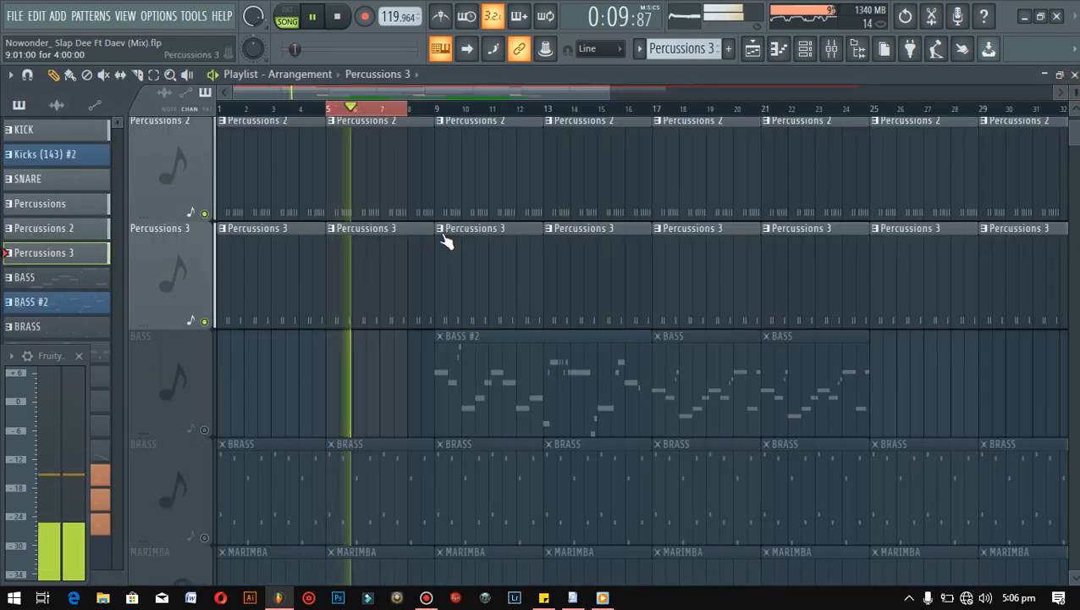
Step: Clear the playlist time selection, play the song from bar 9, and stop playback
{"action": "scroll", "coordinate": [447, 241], "scroll_direction": "down", "scroll_amount": 1}
{"action": "key", "text": "space"}
{"action": "scroll", "coordinate": [333, 235], "scroll_direction": "up", "scroll_amount": 3}
{"action": "scroll", "coordinate": [333, 235], "scroll_direction": "up", "scroll_amount": 2}
{"action": "scroll", "coordinate": [369, 225], "scroll_direction": "down", "scroll_amount": 5}
{"action": "key", "text": "space"}
{"action": "left_click", "coordinate": [429, 110]}
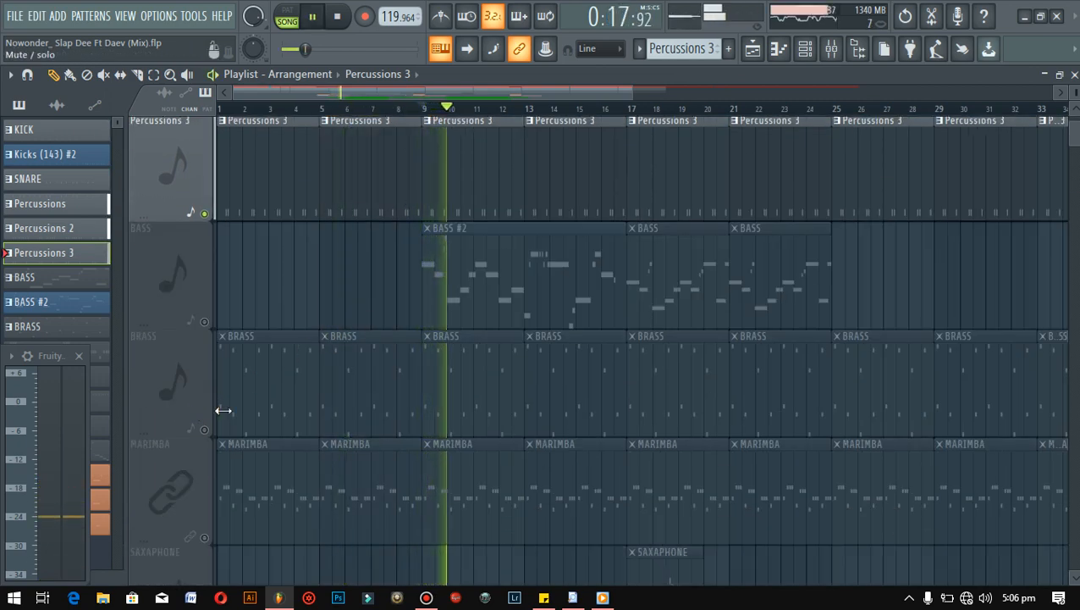
{"action": "key", "text": "space"}
Step: Play the song from bar 17 and reduce the playlist track height to fit more tracks
{"action": "scroll", "coordinate": [682, 239], "scroll_direction": "up", "scroll_amount": 5}
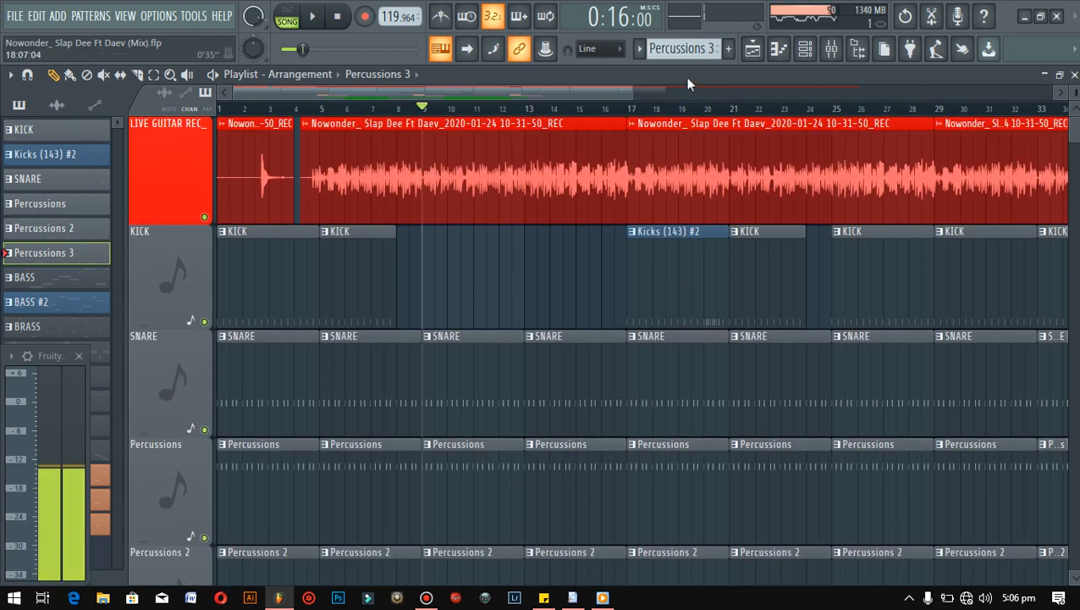
{"action": "scroll", "coordinate": [606, 90], "scroll_direction": "right", "scroll_amount": 3}
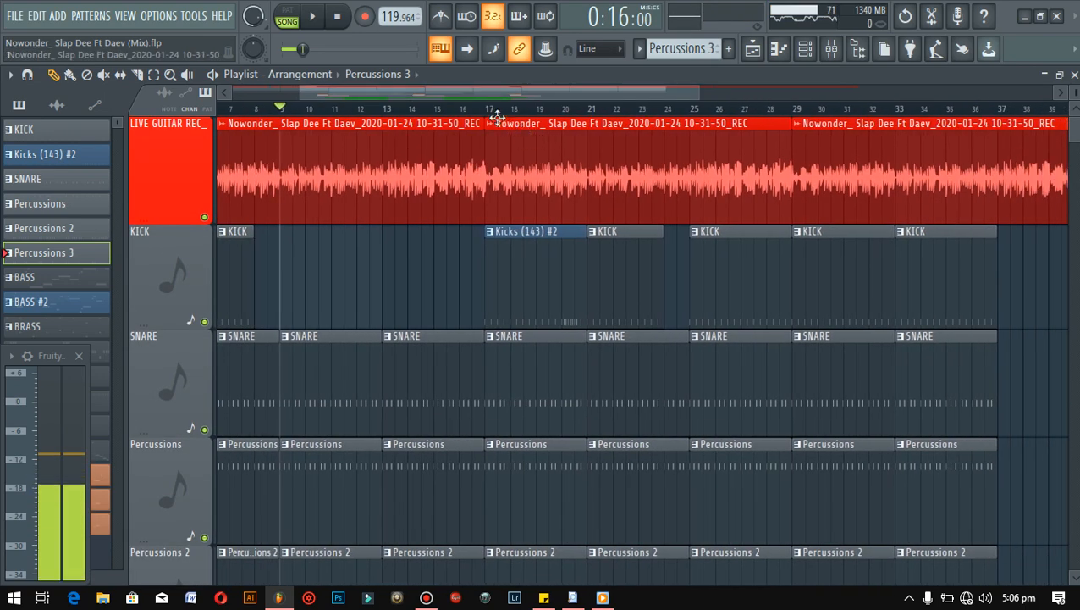
{"action": "left_click", "coordinate": [461, 108]}
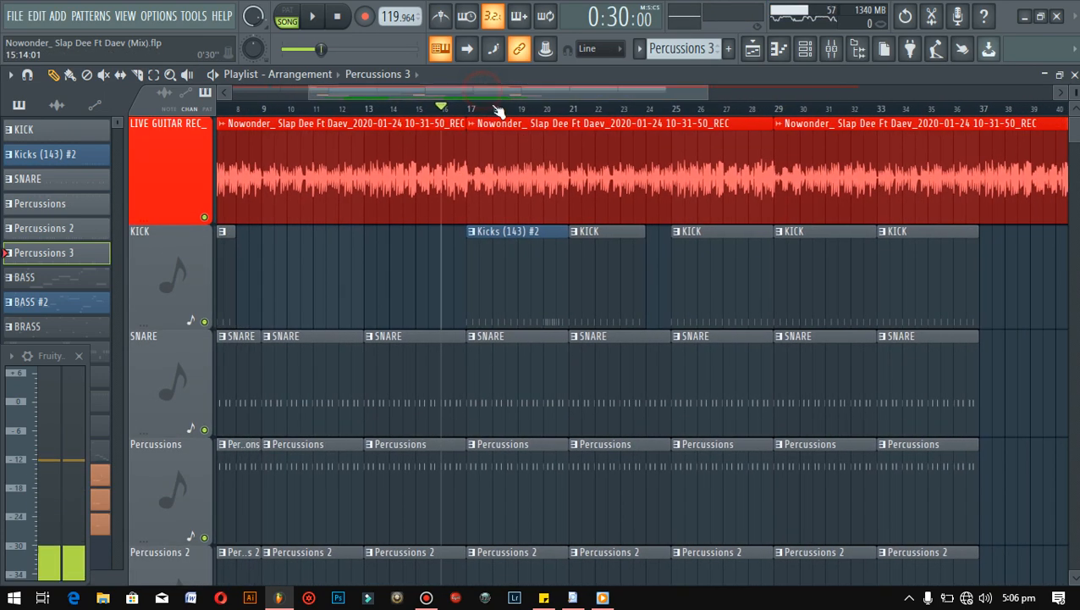
{"action": "key", "text": "space"}
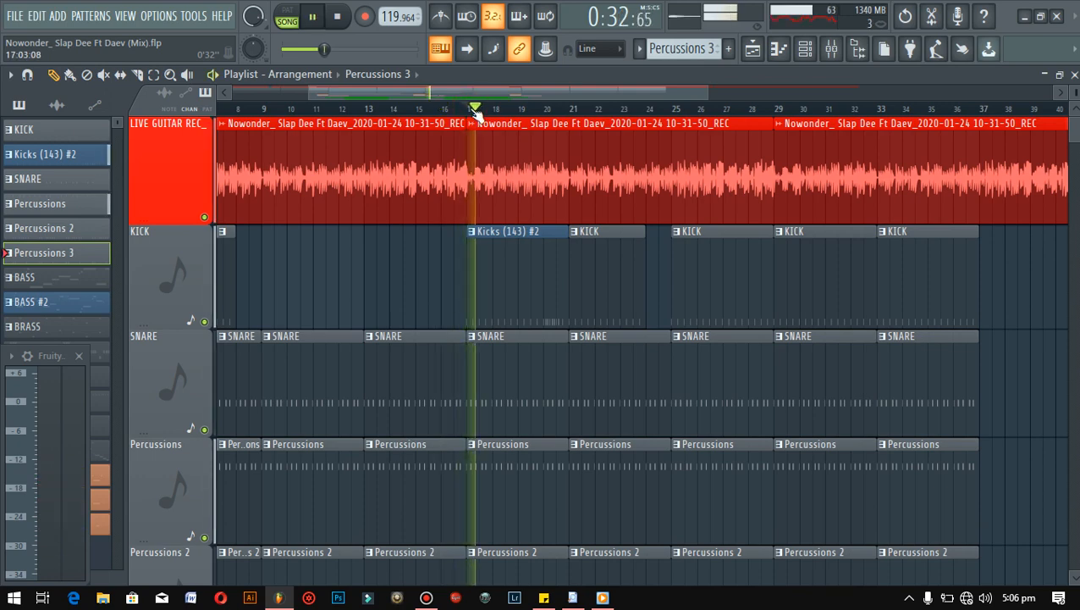
{"action": "scroll", "coordinate": [534, 339], "scroll_direction": "down", "scroll_amount": 2}
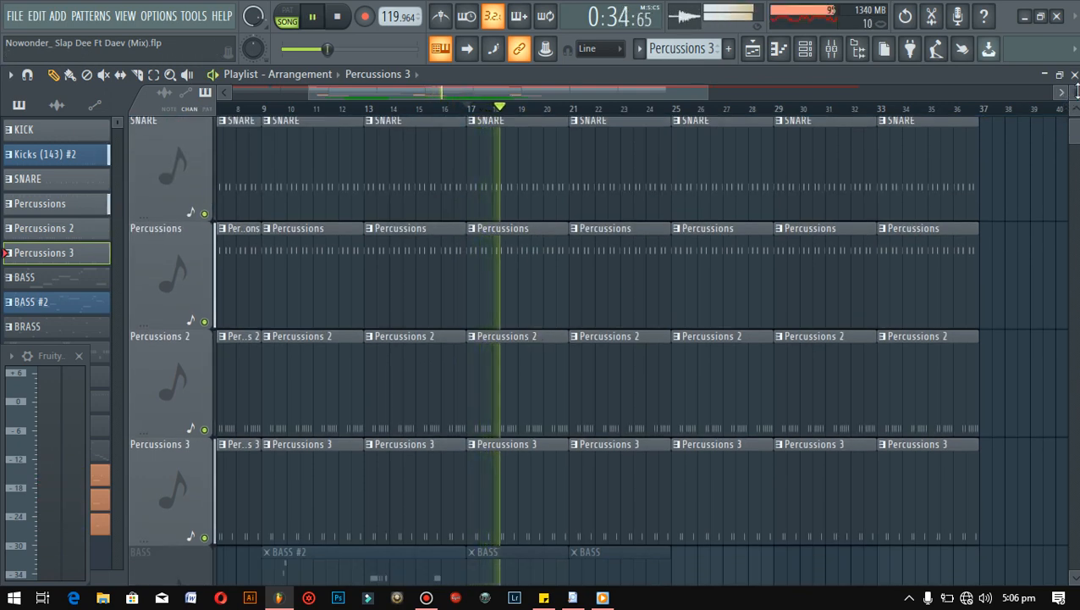
{"action": "left_click_drag", "start_coordinate": [1074, 91], "coordinate": [1041, 94]}
Step: Stop playback, mute the hat, toms and instruments buses (28, 31 and 30) in the mixer, and replay with the mixer closed
{"action": "left_click", "coordinate": [831, 49]}
{"action": "key", "text": "space"}
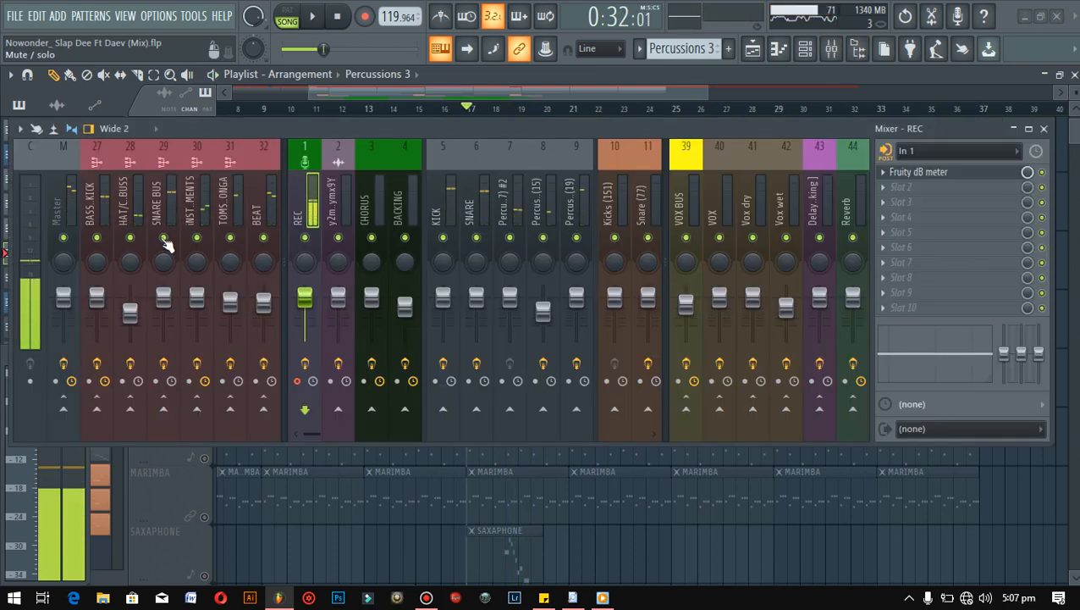
{"action": "left_click", "coordinate": [129, 237]}
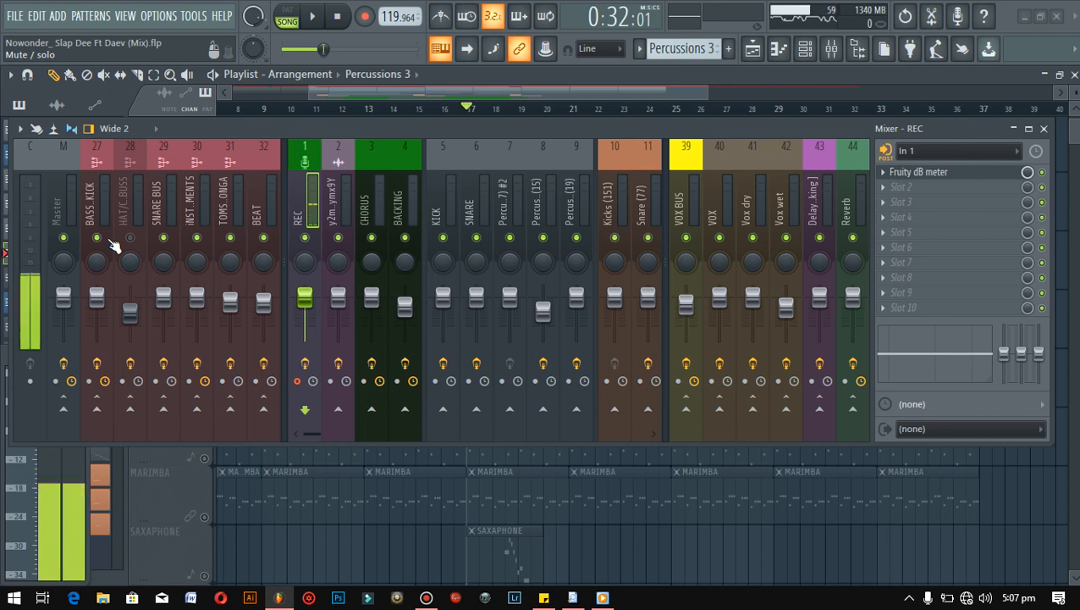
{"action": "left_click", "coordinate": [230, 237]}
{"action": "left_click", "coordinate": [197, 238]}
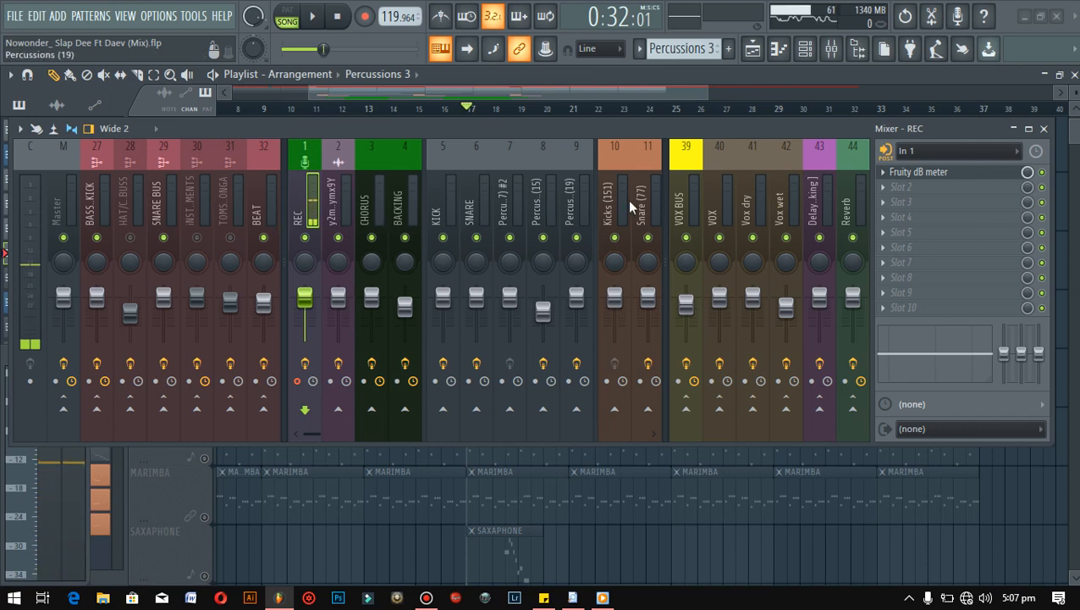
{"action": "key", "text": "space"}
{"action": "left_click", "coordinate": [1044, 130]}
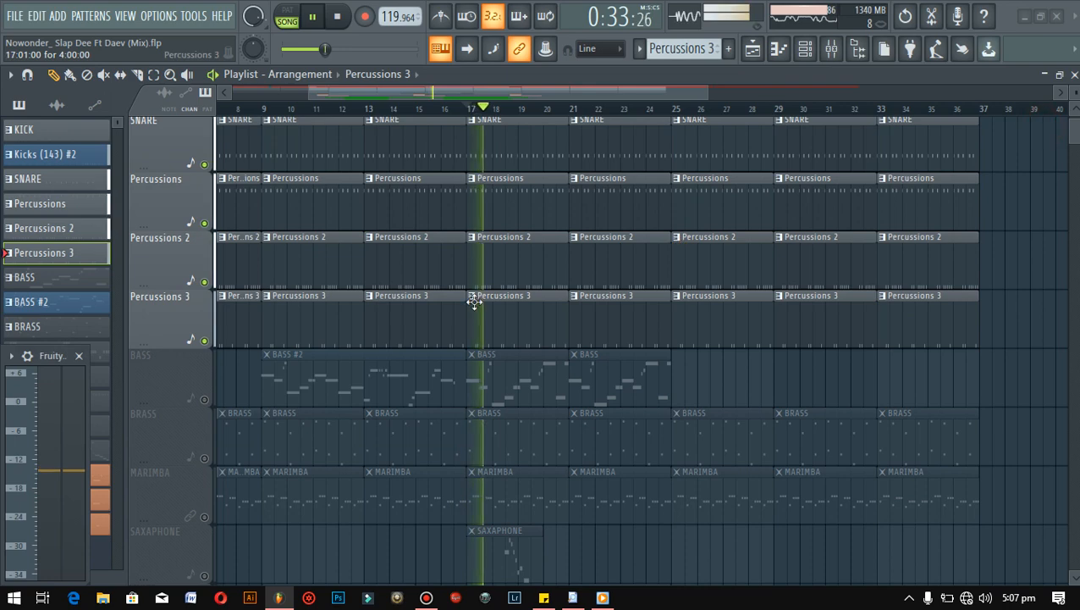
Step: Stop playback, unmute the CHORUS track and both BACKING tracks, and play the song from bar 9
{"action": "scroll", "coordinate": [457, 309], "scroll_direction": "down", "scroll_amount": 5}
{"action": "key", "text": "space"}
{"action": "left_click", "coordinate": [204, 281]}
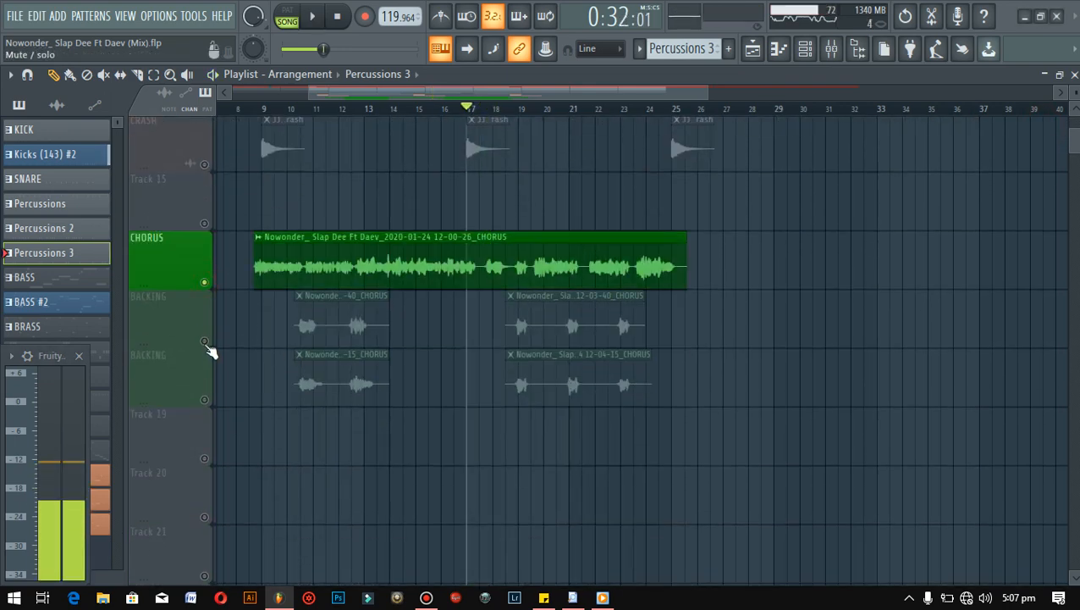
{"action": "left_click", "coordinate": [204, 341]}
{"action": "left_click", "coordinate": [204, 399]}
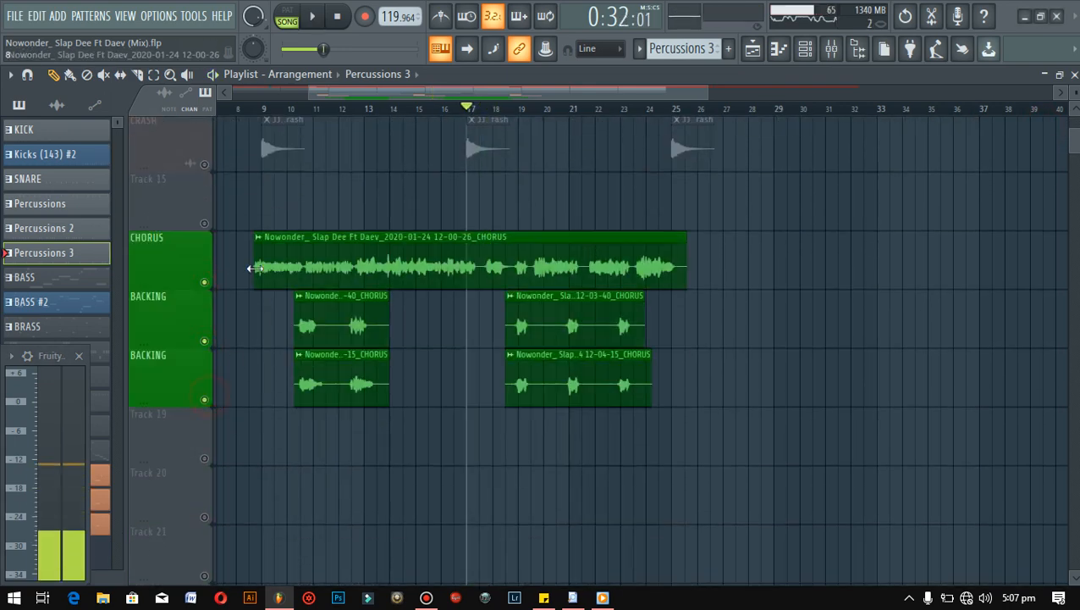
{"action": "left_click", "coordinate": [268, 109]}
{"action": "key", "text": "space"}
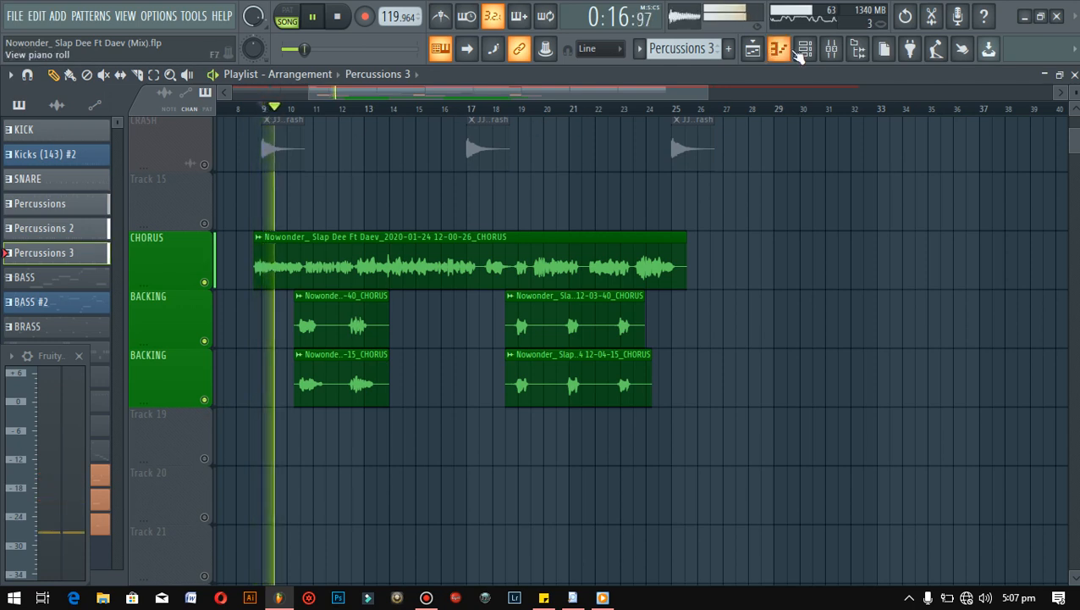
Step: Stop playback and examine the effect chains on the Delay [backing] and Reverb mixer tracks
{"action": "left_click", "coordinate": [832, 48]}
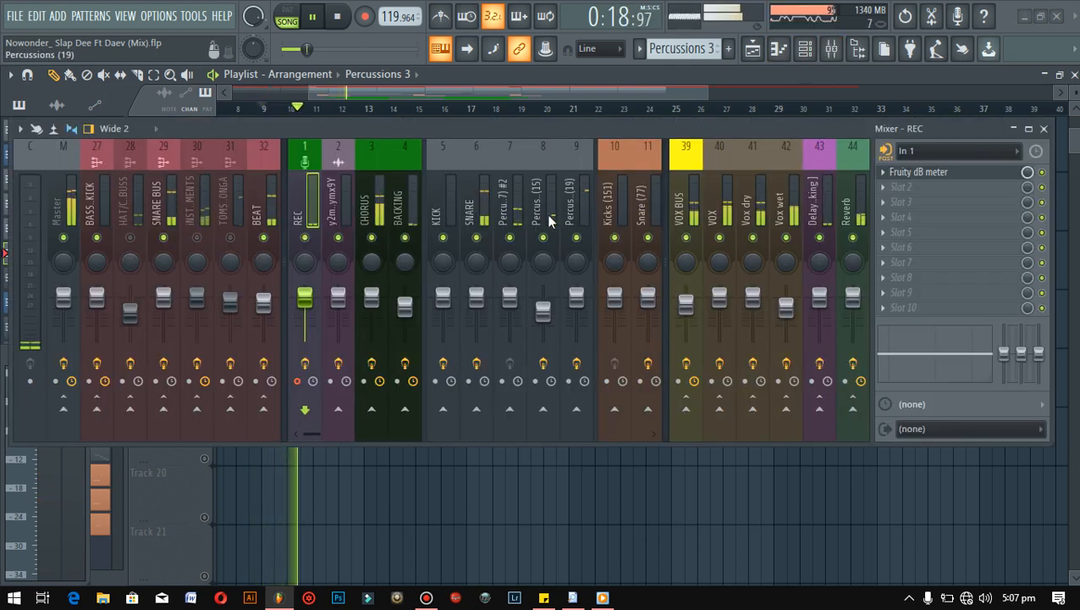
{"action": "key", "text": "space"}
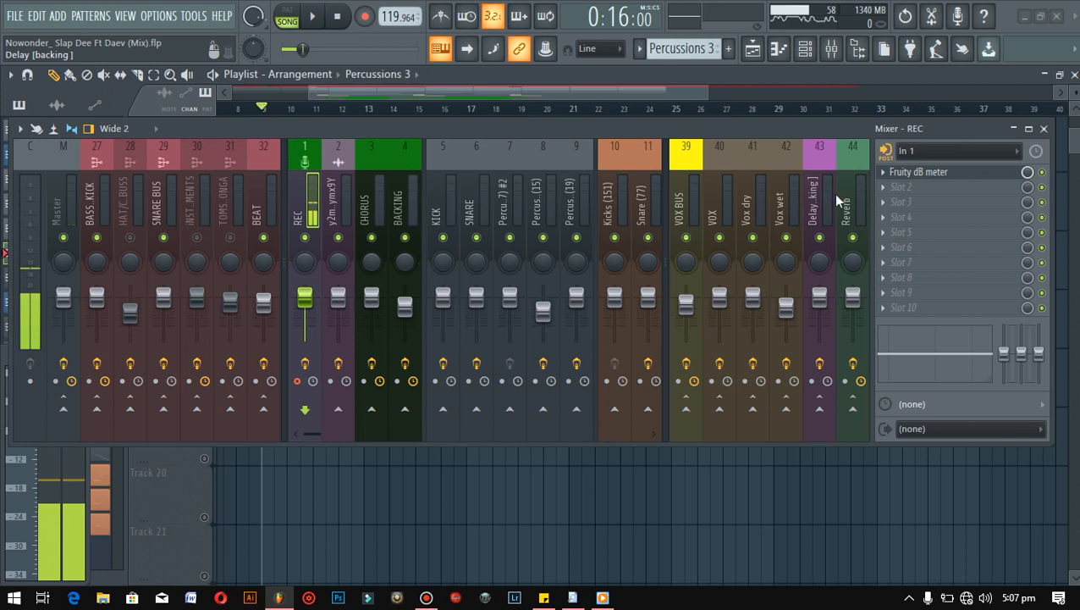
{"action": "left_click", "coordinate": [818, 207]}
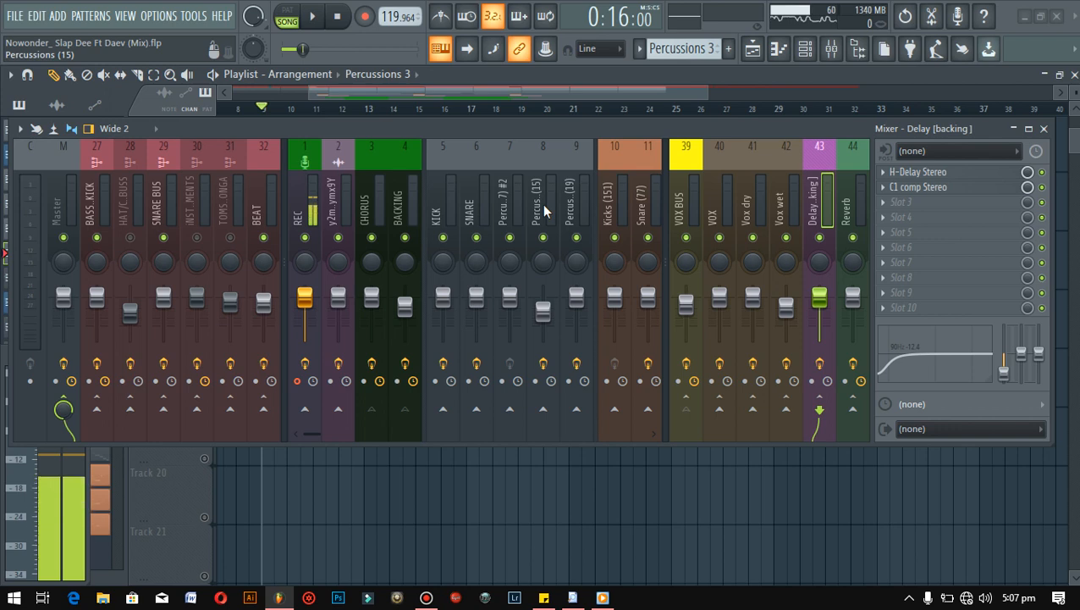
{"action": "left_click", "coordinate": [851, 210]}
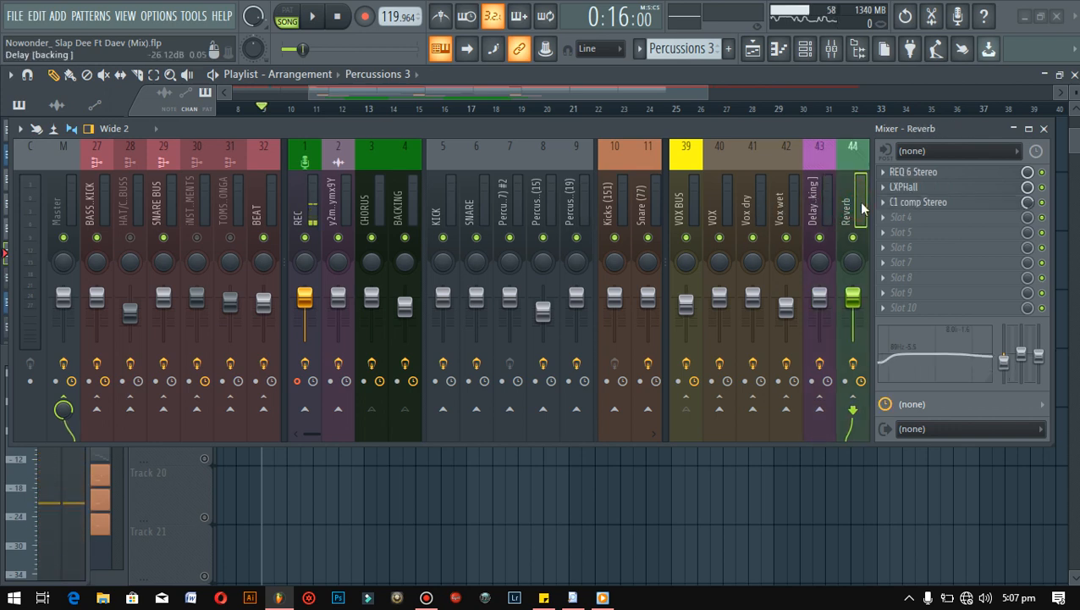
{"action": "left_click", "coordinate": [816, 209]}
{"action": "left_click", "coordinate": [846, 199]}
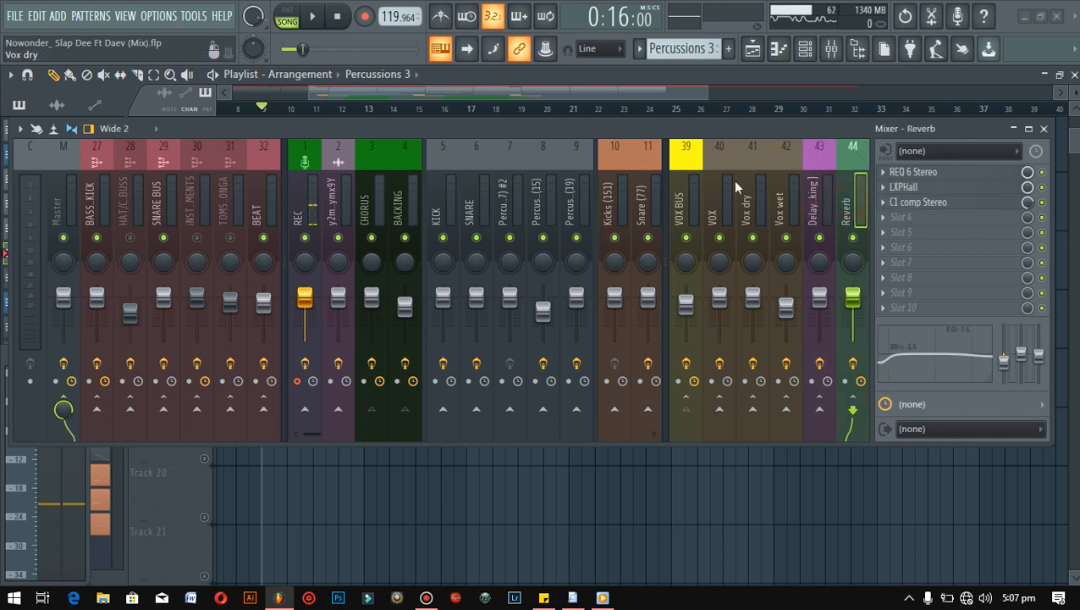
{"action": "left_click", "coordinate": [826, 195]}
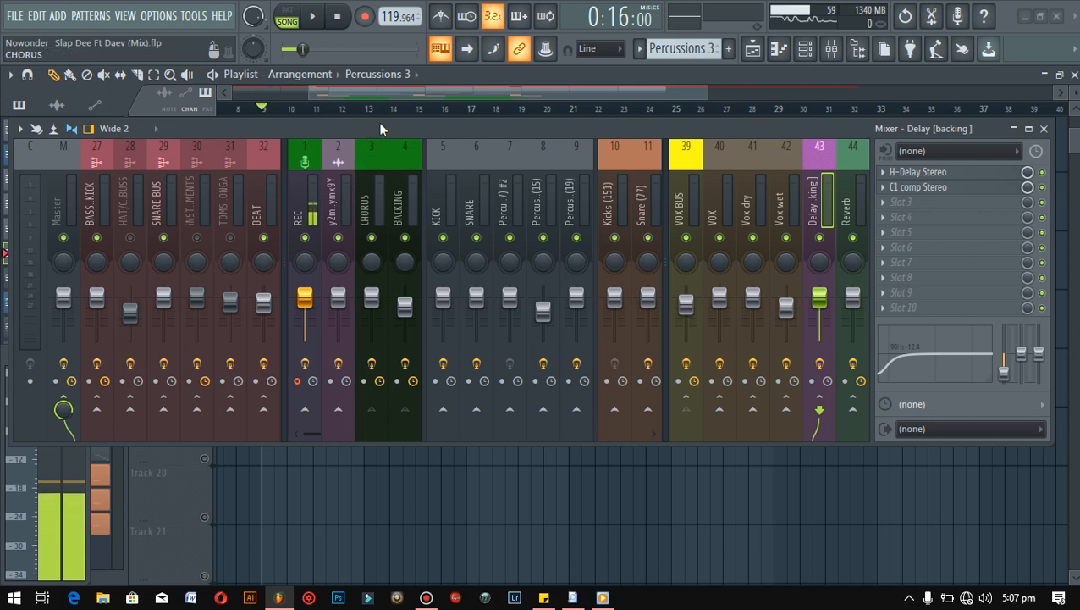
Step: Select the Reverb mixer track, play the song twice from bar 9 to watch the track levels, and close the mixer
{"action": "left_click_drag", "start_coordinate": [380, 129], "coordinate": [367, 168]}
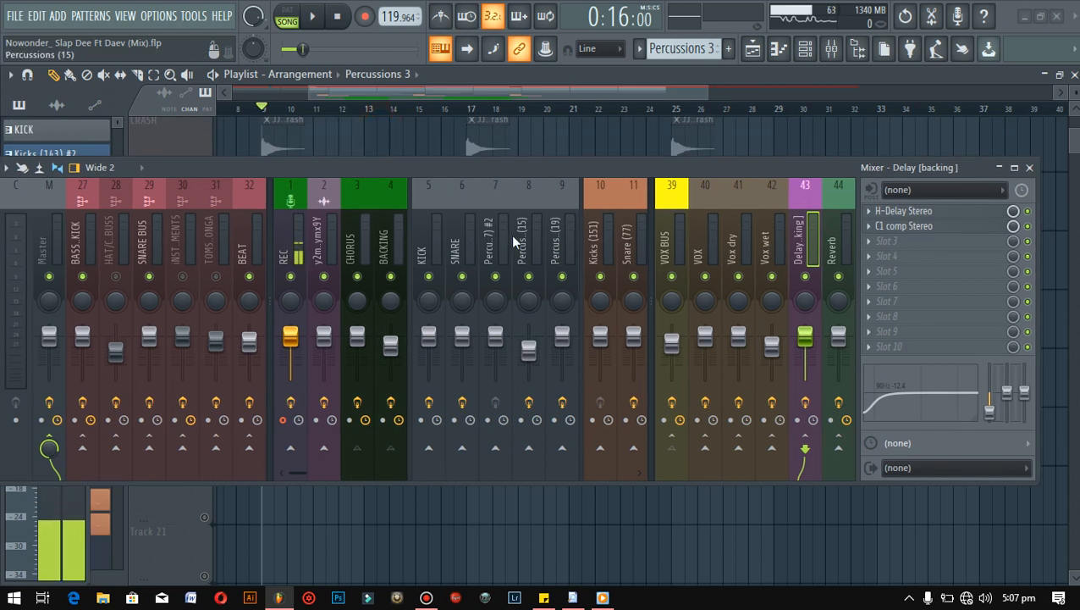
{"action": "left_click", "coordinate": [845, 240]}
{"action": "key", "text": "space"}
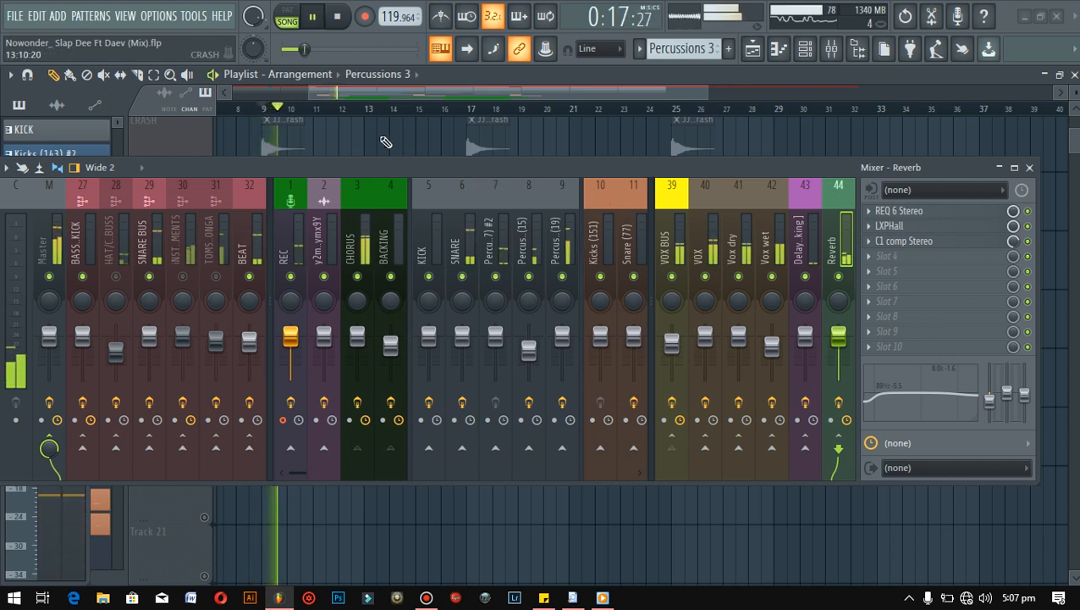
{"action": "key", "text": "space"}
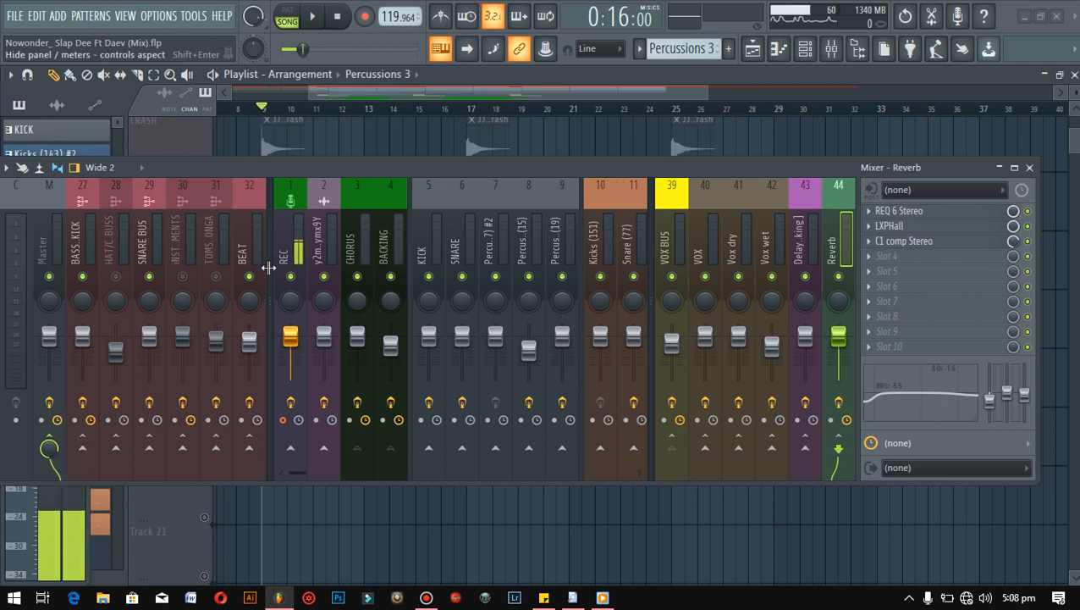
{"action": "key", "text": "space"}
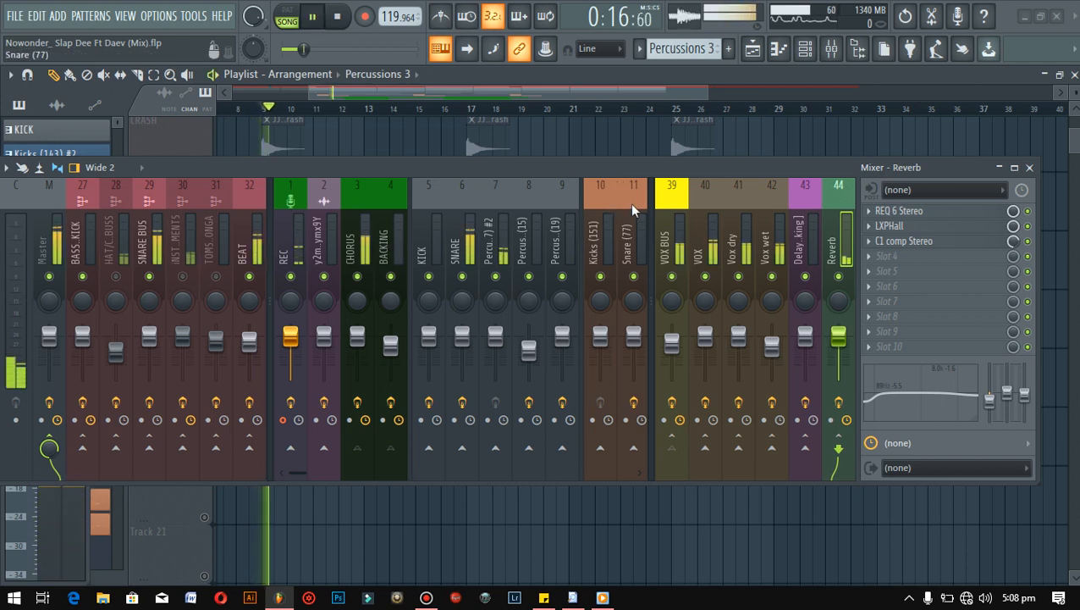
{"action": "key", "text": "space"}
{"action": "left_click", "coordinate": [1029, 167]}
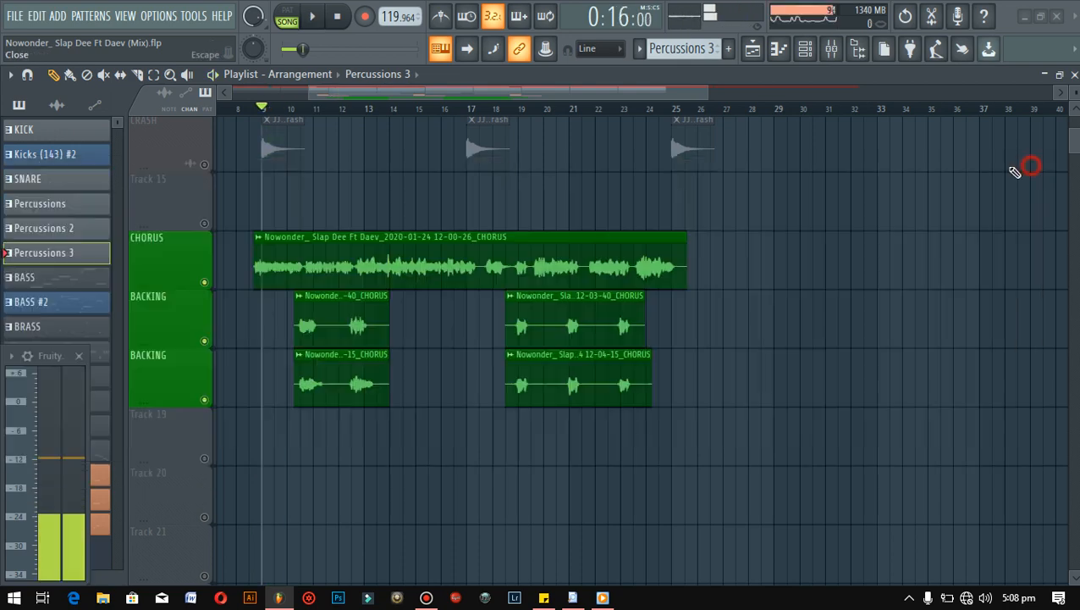
Step: Zoom the playlist in around bar 9 and play the song from just before that bar, where the CHORUS clip begins
{"action": "left_click_drag", "start_coordinate": [707, 89], "coordinate": [373, 106]}
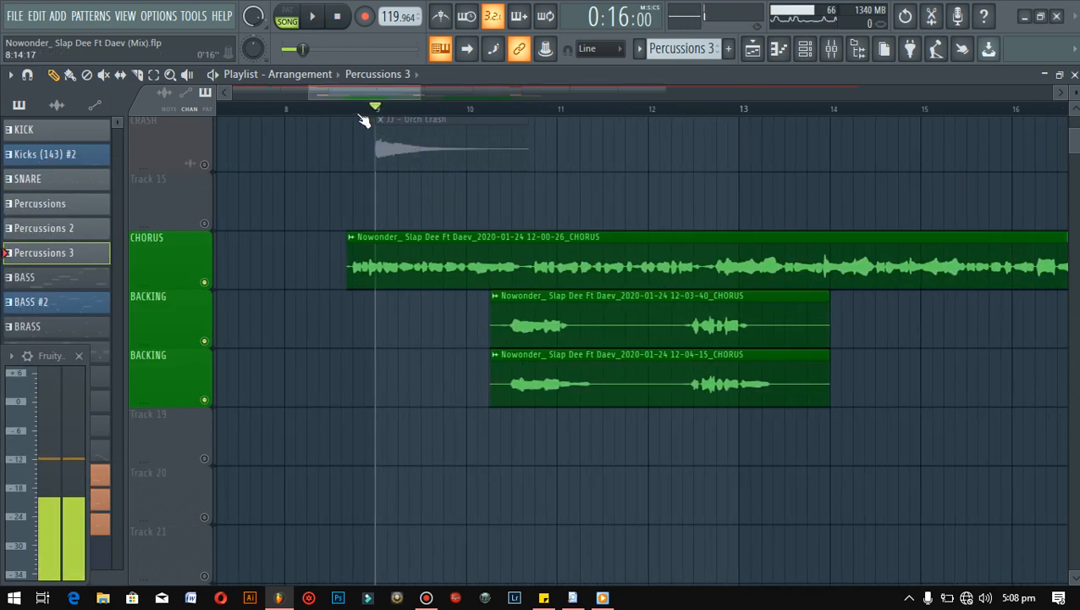
{"action": "left_click", "coordinate": [354, 108]}
{"action": "scroll", "coordinate": [379, 207], "scroll_direction": "up", "scroll_amount": 10}
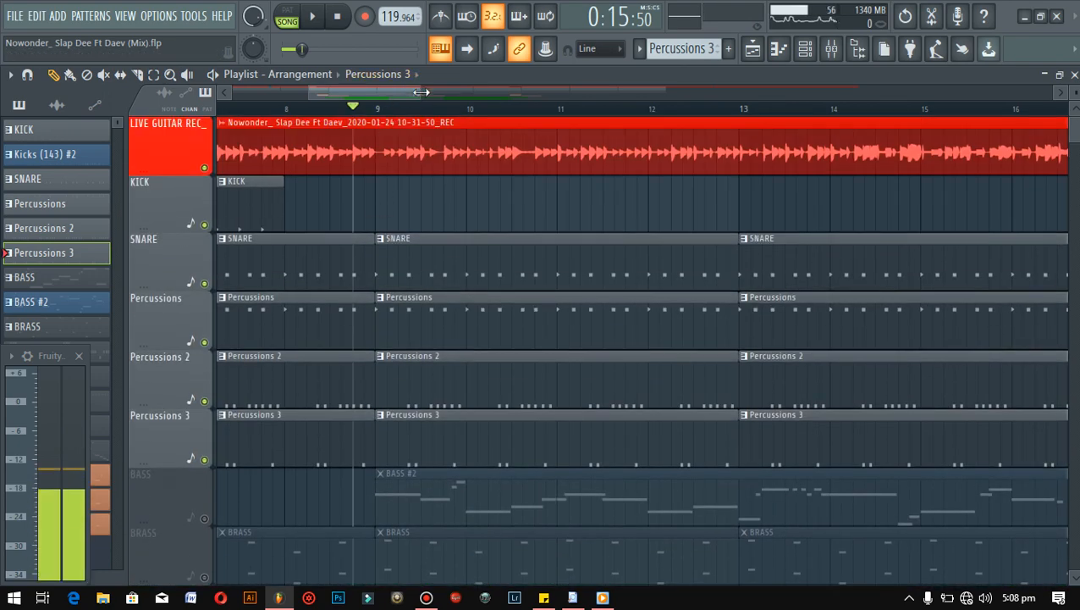
{"action": "left_click_drag", "start_coordinate": [421, 91], "coordinate": [389, 92]}
{"action": "scroll", "coordinate": [503, 222], "scroll_direction": "down", "scroll_amount": 2}
{"action": "key", "text": "space"}
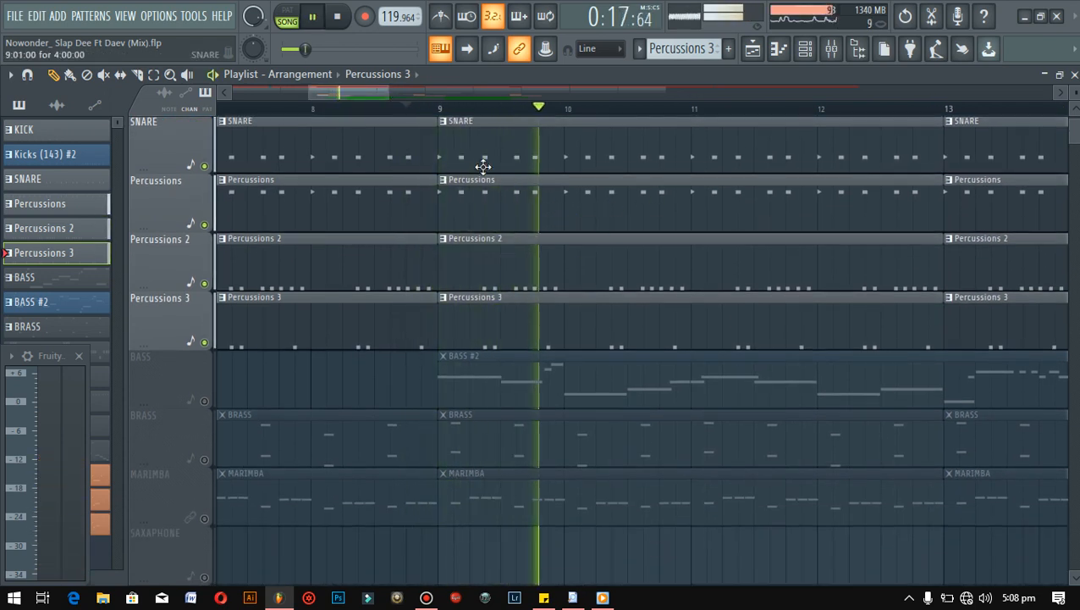
Step: Bring bars 15 to 21 into view, set the playback position to bar 17, and stop playback
{"action": "scroll", "coordinate": [532, 170], "scroll_direction": "up", "scroll_amount": 1}
{"action": "scroll", "coordinate": [534, 170], "scroll_direction": "up", "scroll_amount": 1}
{"action": "left_click_drag", "start_coordinate": [371, 91], "coordinate": [463, 108]}
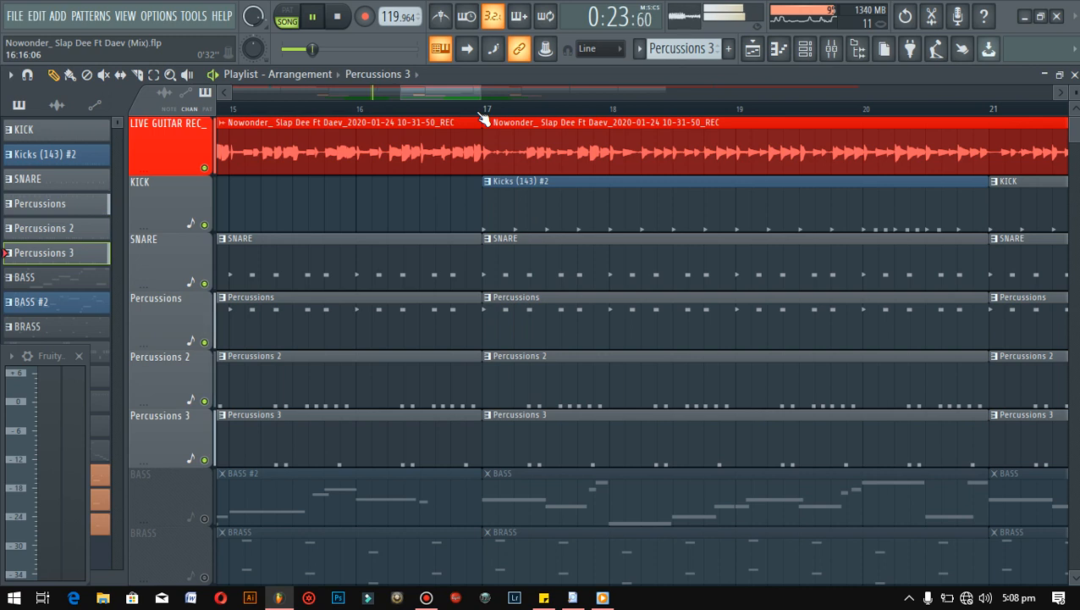
{"action": "left_click", "coordinate": [482, 110]}
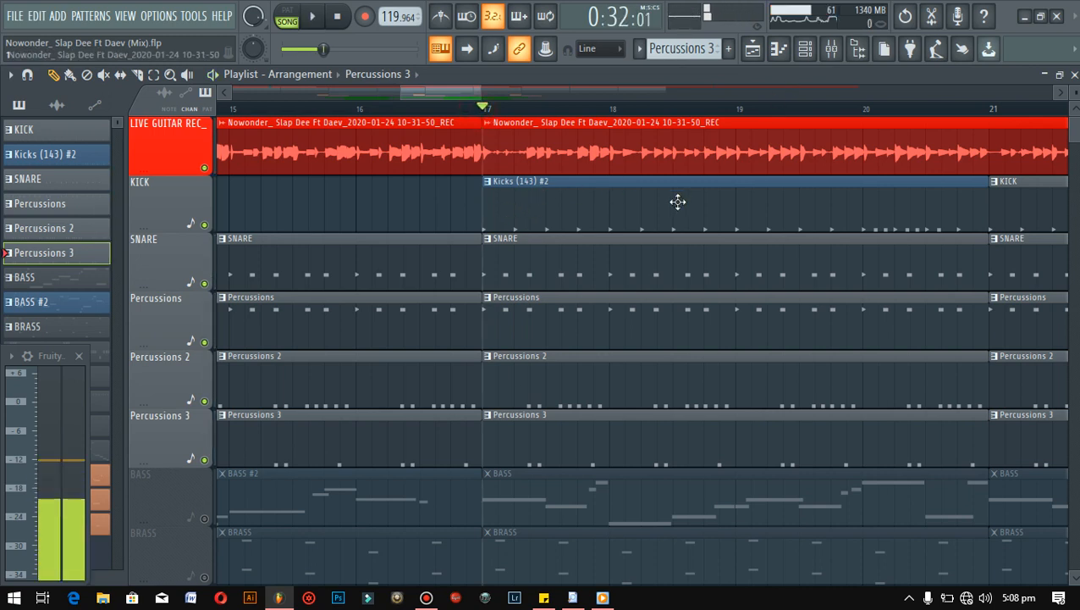
Step: Open the Kicks (143) #2 pattern in the piano roll and display the Kicks (143) channel settings with its KICK mixer track
{"action": "double_click", "coordinate": [678, 201]}
{"action": "left_click", "coordinate": [830, 48]}
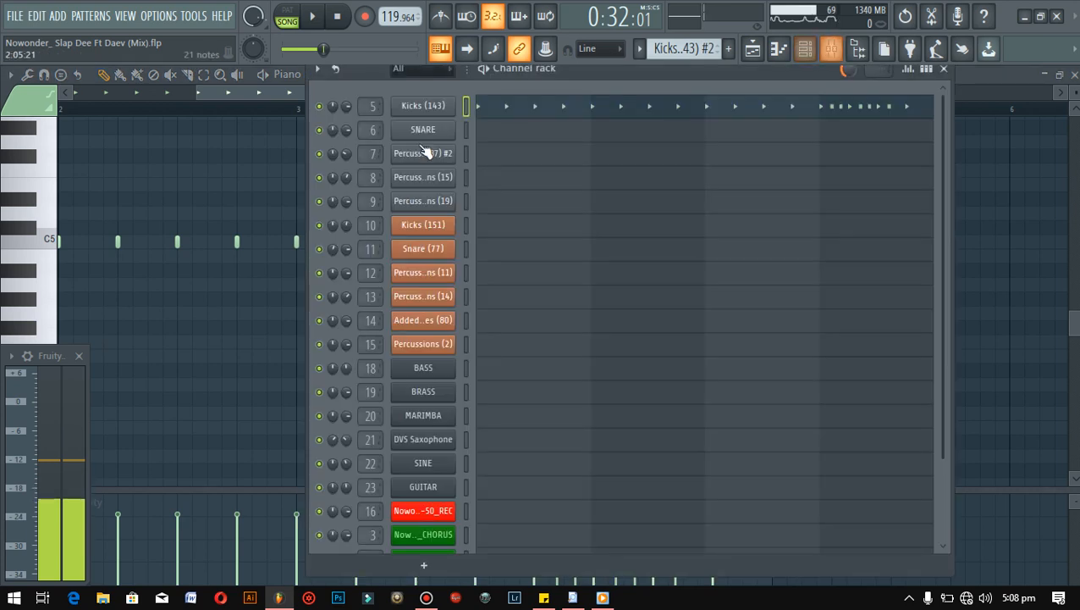
{"action": "left_click", "coordinate": [441, 107]}
{"action": "left_click", "coordinate": [806, 48]}
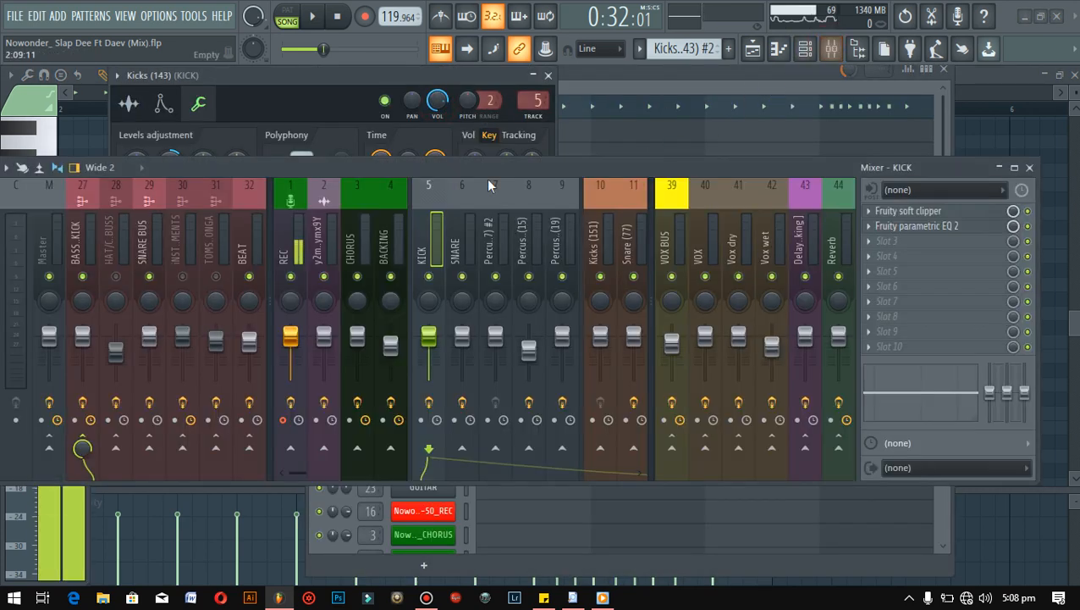
Step: Open the Fruity soft clipper on the KICK mixer track and arrange the windows so it sits clear of the channel settings and mixer
{"action": "left_click_drag", "start_coordinate": [784, 170], "coordinate": [782, 281]}
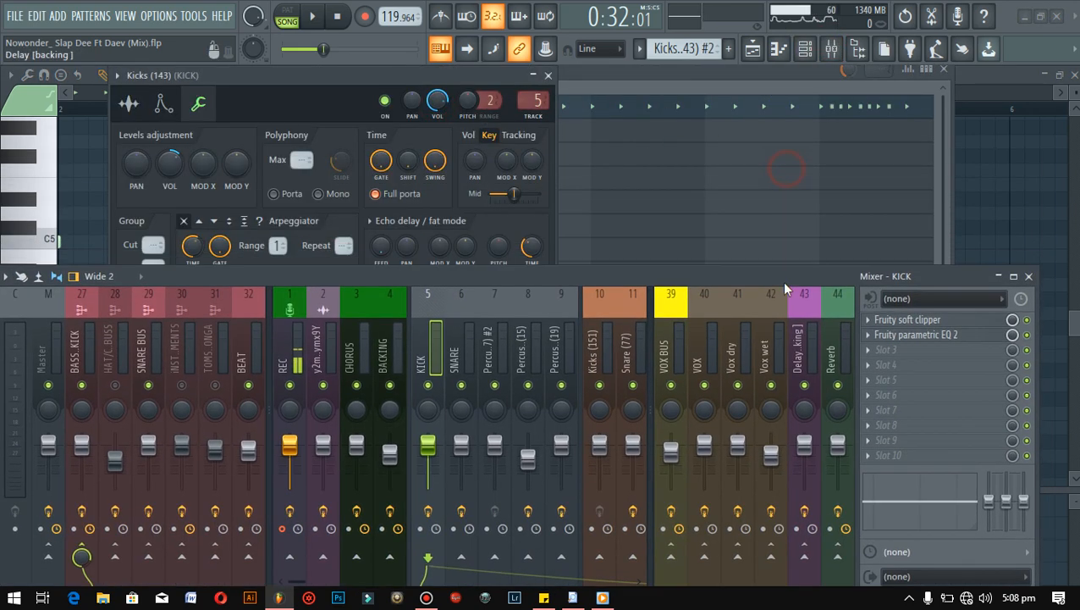
{"action": "left_click", "coordinate": [935, 323]}
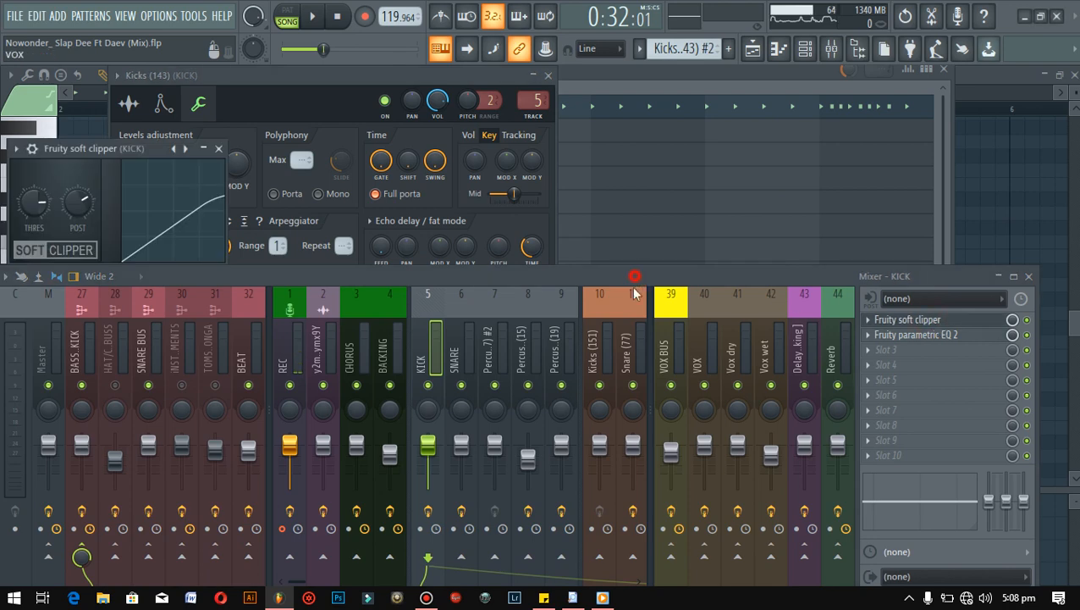
{"action": "left_click_drag", "start_coordinate": [634, 292], "coordinate": [627, 366]}
{"action": "left_click_drag", "start_coordinate": [74, 146], "coordinate": [761, 141]}
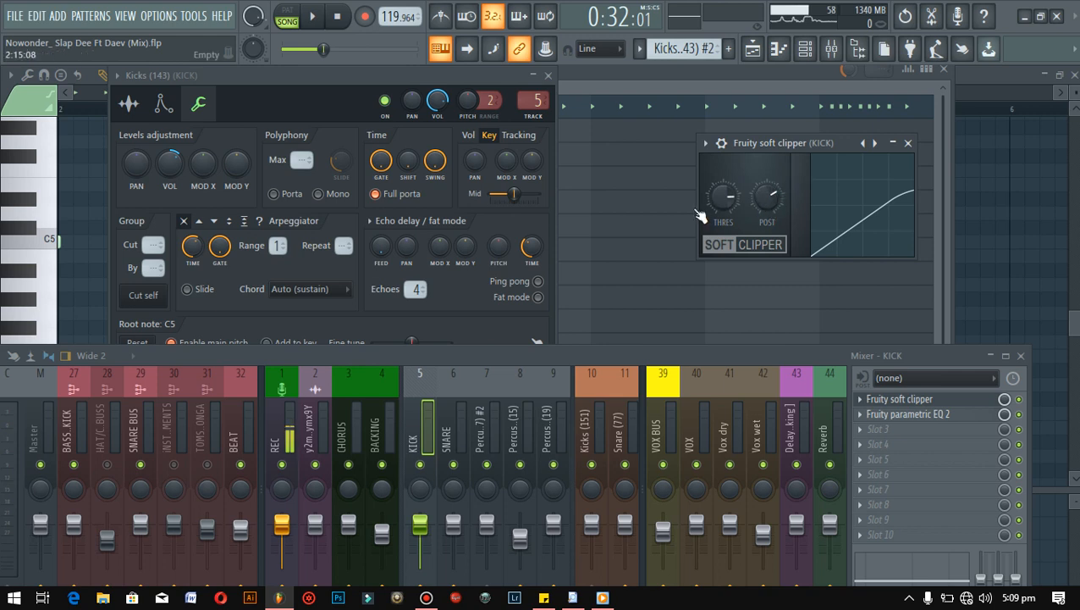
Step: Return to the playlist and reopen the Kicks (143) channel settings on the miscellaneous functions page
{"action": "left_click", "coordinate": [776, 50]}
{"action": "left_click", "coordinate": [759, 49]}
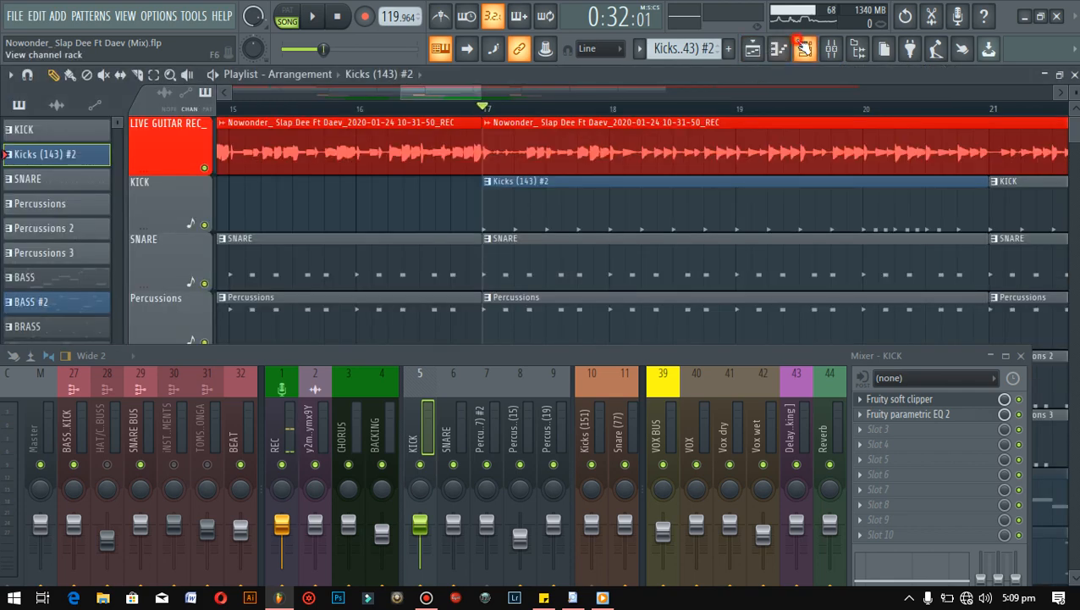
{"action": "left_click", "coordinate": [800, 44]}
{"action": "left_click", "coordinate": [416, 105]}
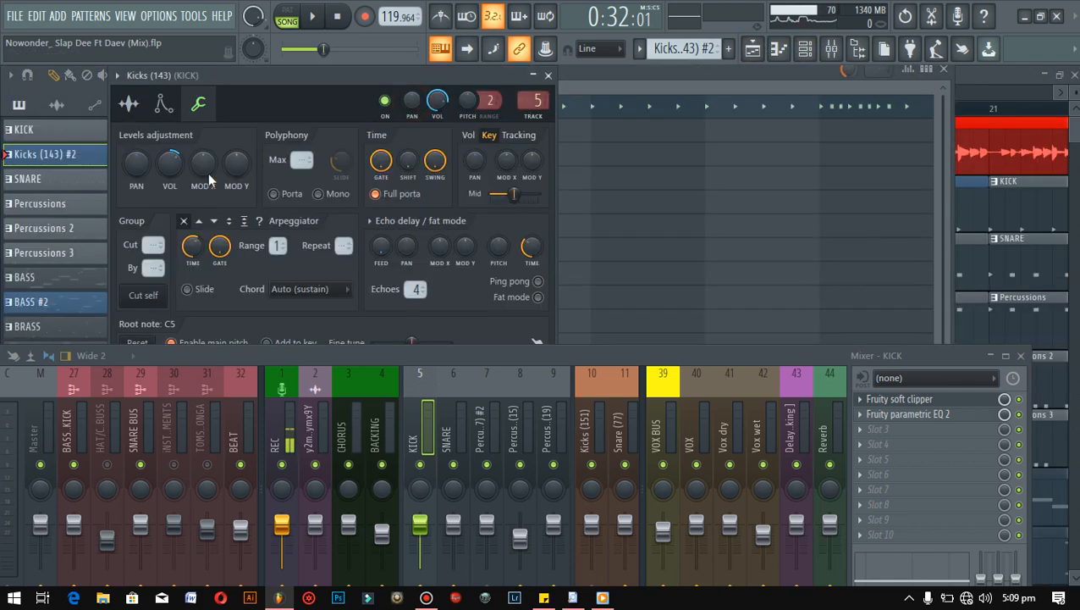
{"action": "left_click", "coordinate": [136, 105]}
{"action": "left_click", "coordinate": [210, 101]}
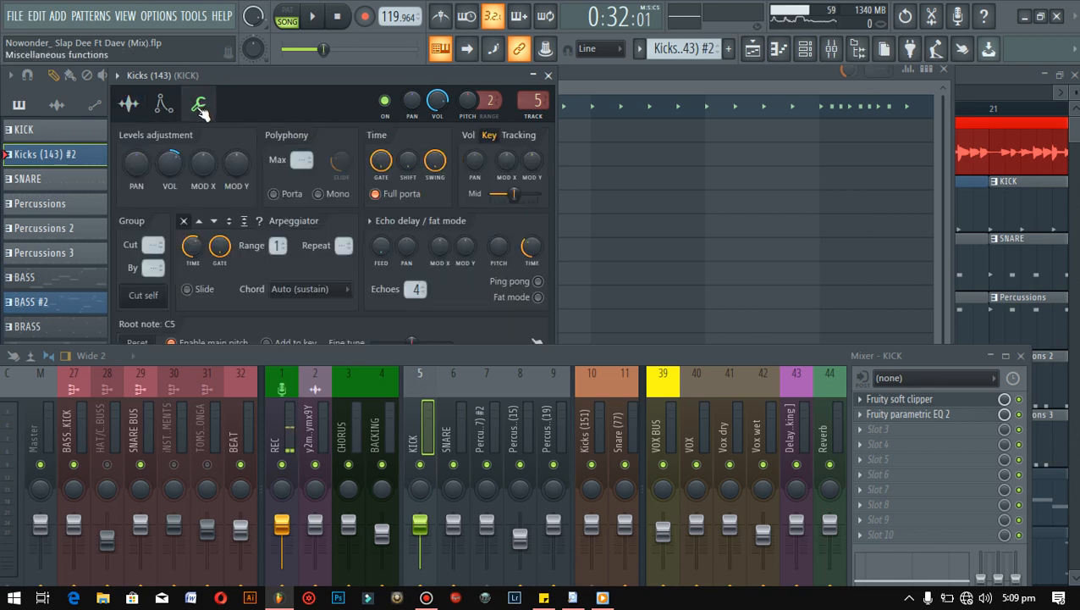
Step: Copy the Kicks (143) channel's volume multiplier value, reset the multiplier, and audition the kick from bar 17
{"action": "right_click", "coordinate": [171, 167]}
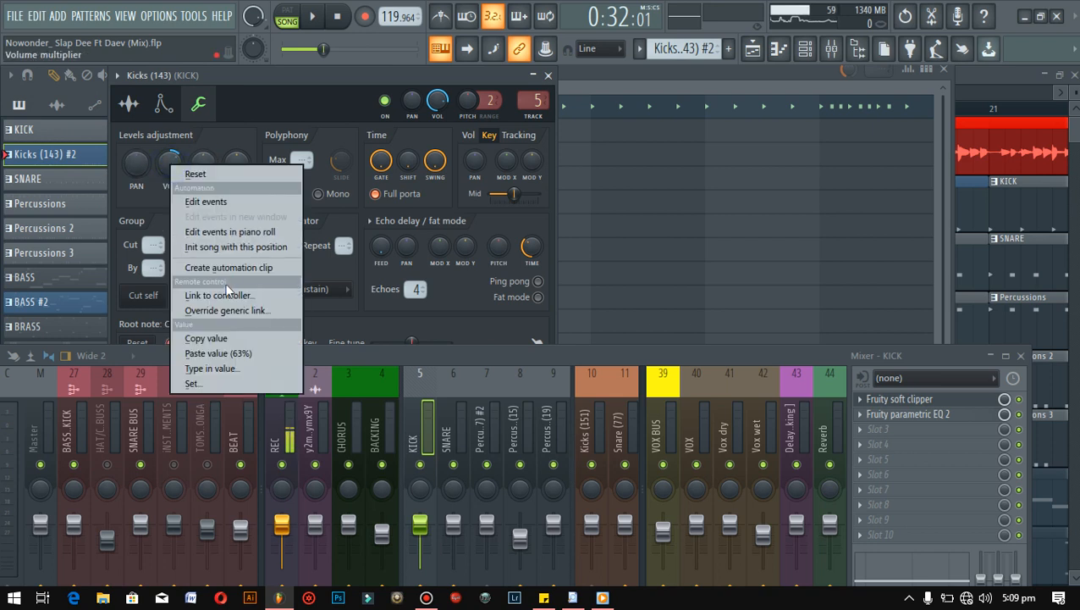
{"action": "left_click", "coordinate": [239, 337]}
{"action": "key", "text": "space"}
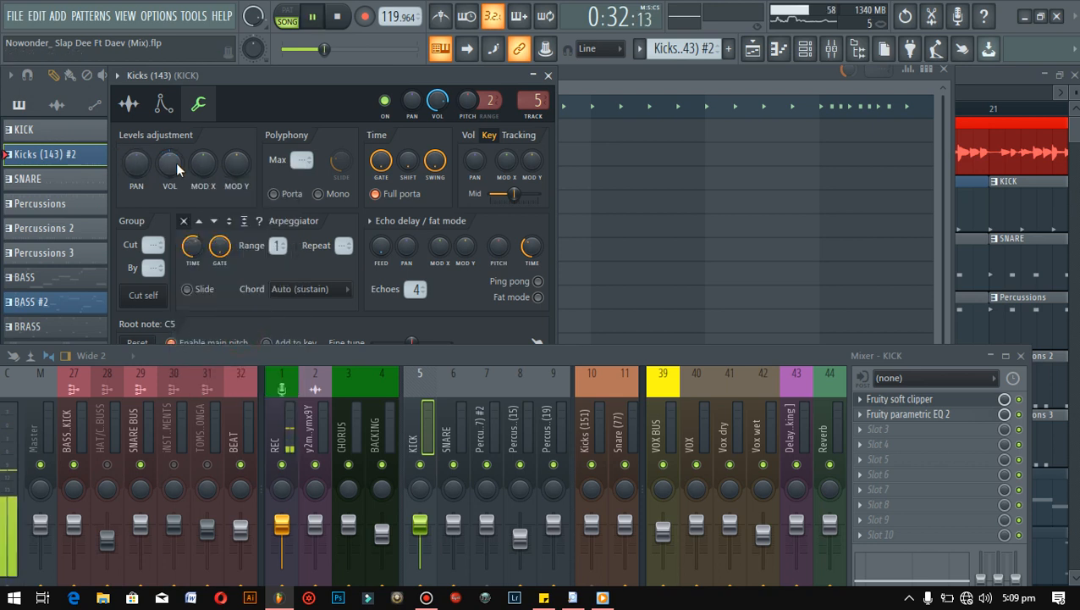
{"action": "key", "text": "space"}
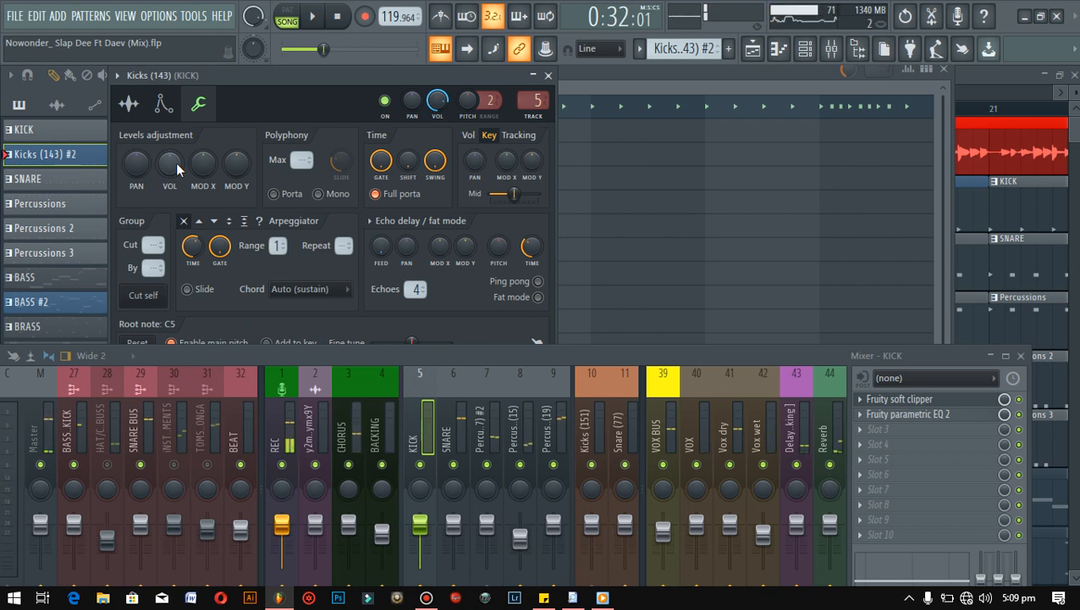
{"action": "key", "text": "space"}
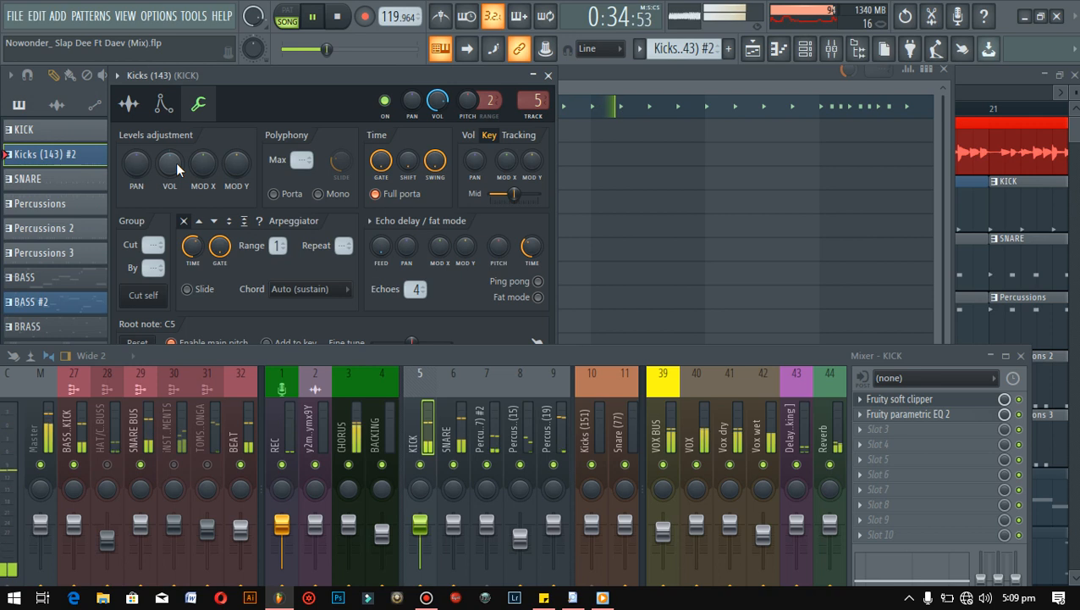
{"action": "key", "text": "space"}
Step: Restore the Kicks (143) volume multiplier to the copied 62% value while auditioning the song from bar 17
{"action": "left_click", "coordinate": [175, 161]}
{"action": "mouse_move", "coordinate": [176, 162]}
{"action": "left_mouse_down"}
{"action": "mouse_move", "coordinate": [177, 137]}
{"action": "mouse_move", "coordinate": [177, 170]}
{"action": "left_mouse_up"}
{"action": "key", "text": "space"}
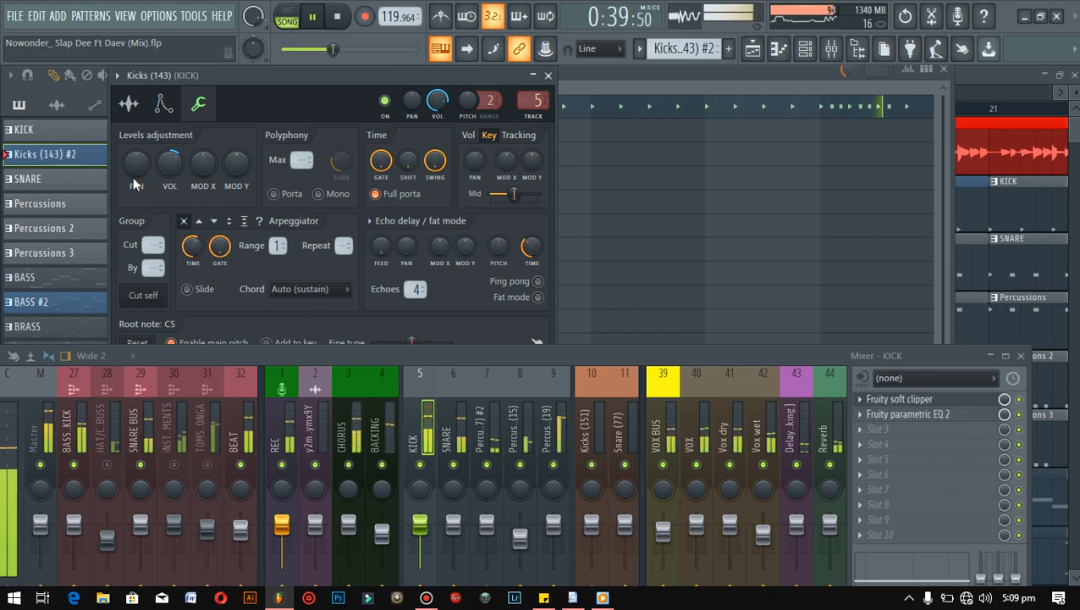
{"action": "right_click", "coordinate": [167, 172]}
{"action": "left_click", "coordinate": [221, 353]}
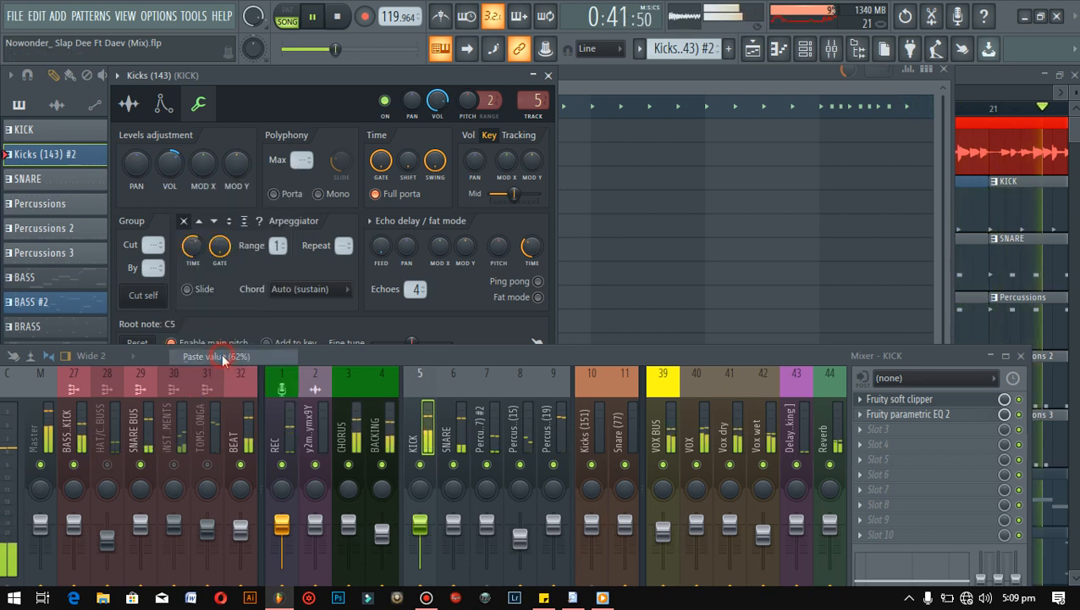
{"action": "key", "text": "space"}
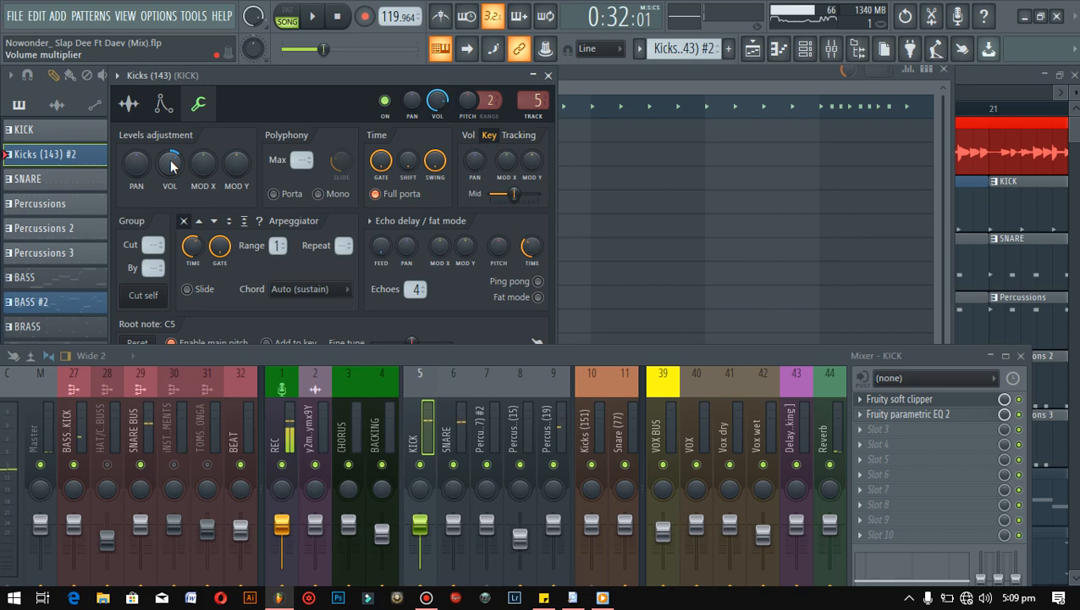
Step: Move the Kicks (143) settings aside, open the SNARE channel settings, and select the Percussions (87) #2 mixer track
{"action": "left_click_drag", "start_coordinate": [243, 73], "coordinate": [487, 133]}
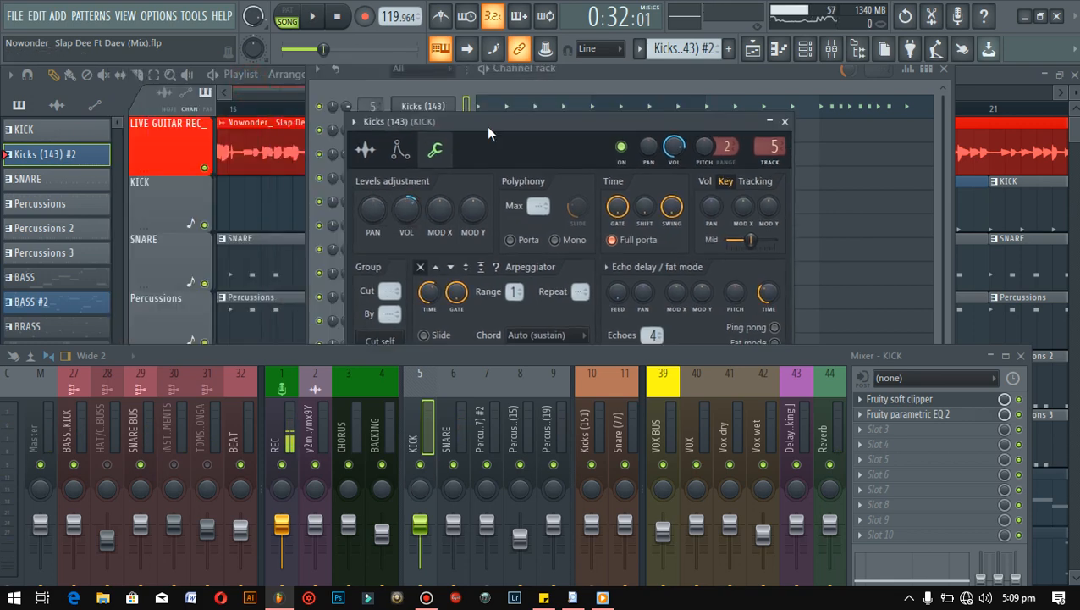
{"action": "left_click_drag", "start_coordinate": [547, 133], "coordinate": [848, 149]}
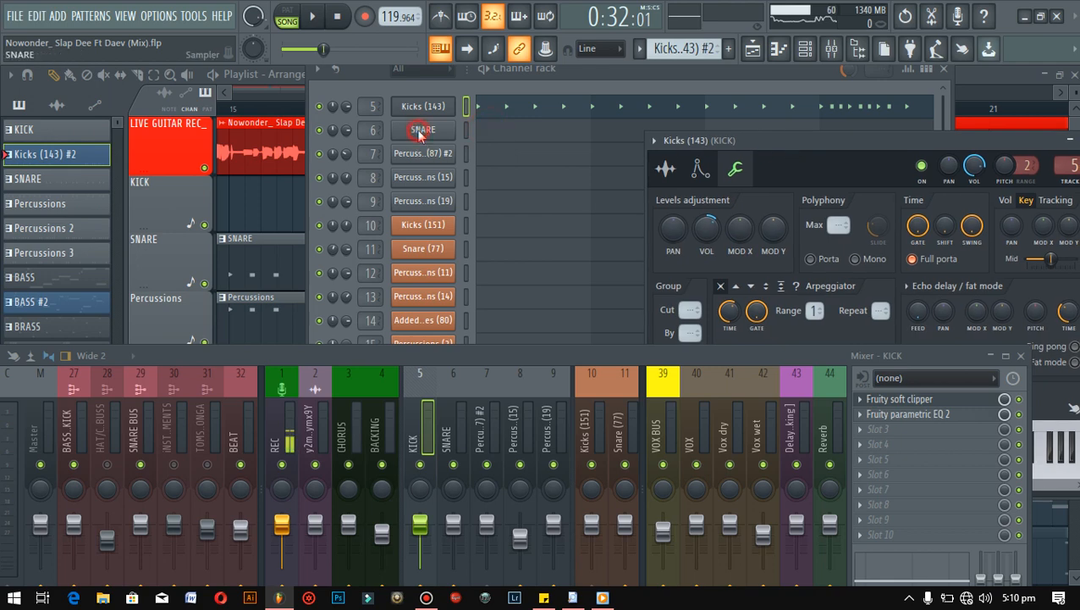
{"action": "left_click", "coordinate": [418, 136]}
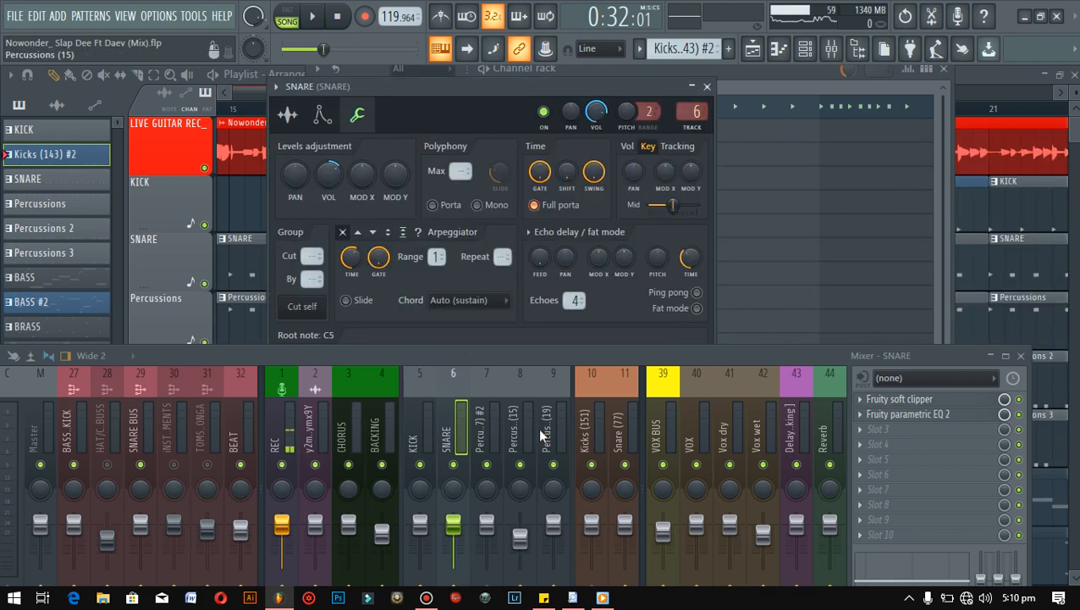
{"action": "left_click", "coordinate": [479, 427]}
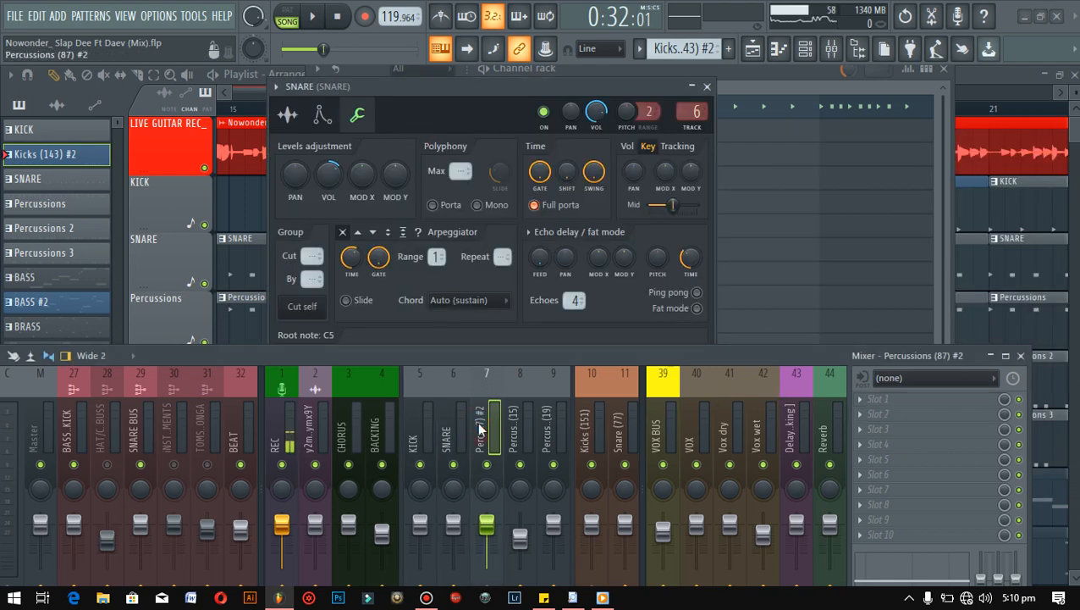
Step: Check the Percussions (15) and SNARE mixer tracks, and close the SNARE channel settings
{"action": "left_click", "coordinate": [525, 433]}
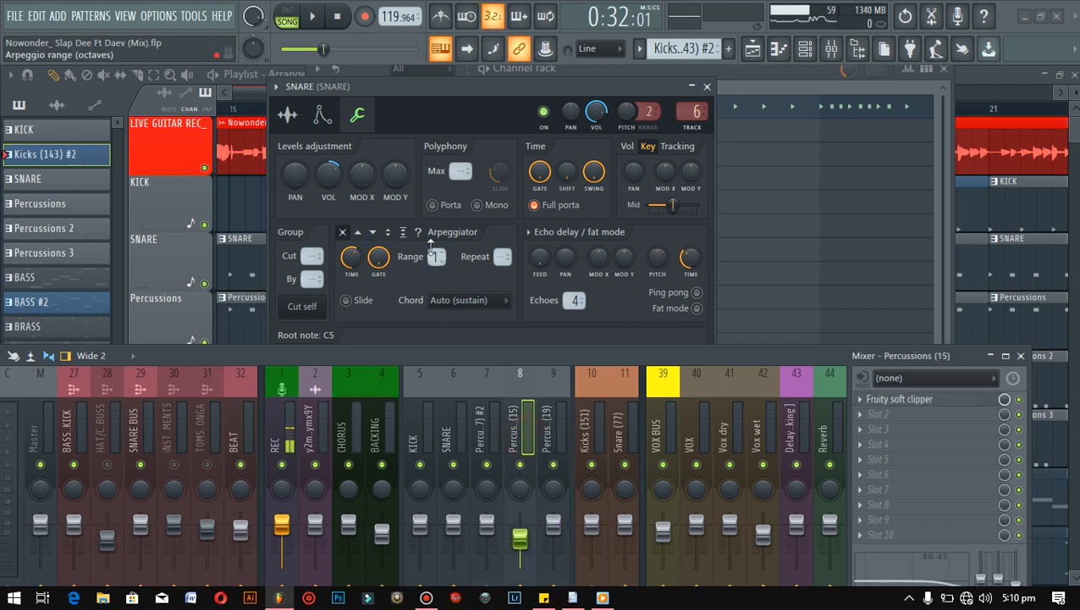
{"action": "left_click", "coordinate": [359, 116]}
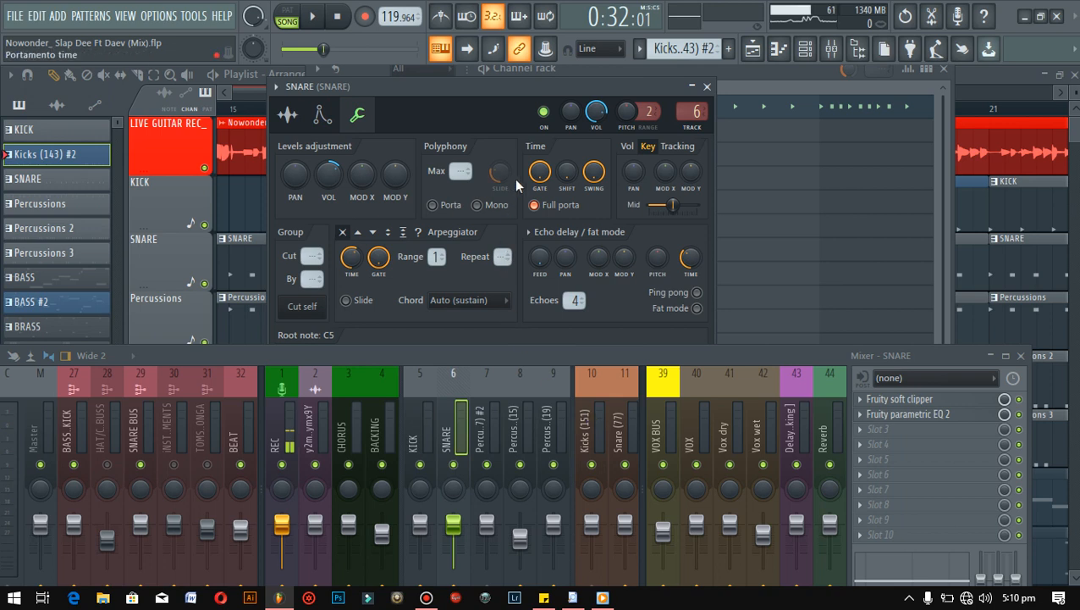
{"action": "left_click", "coordinate": [707, 86]}
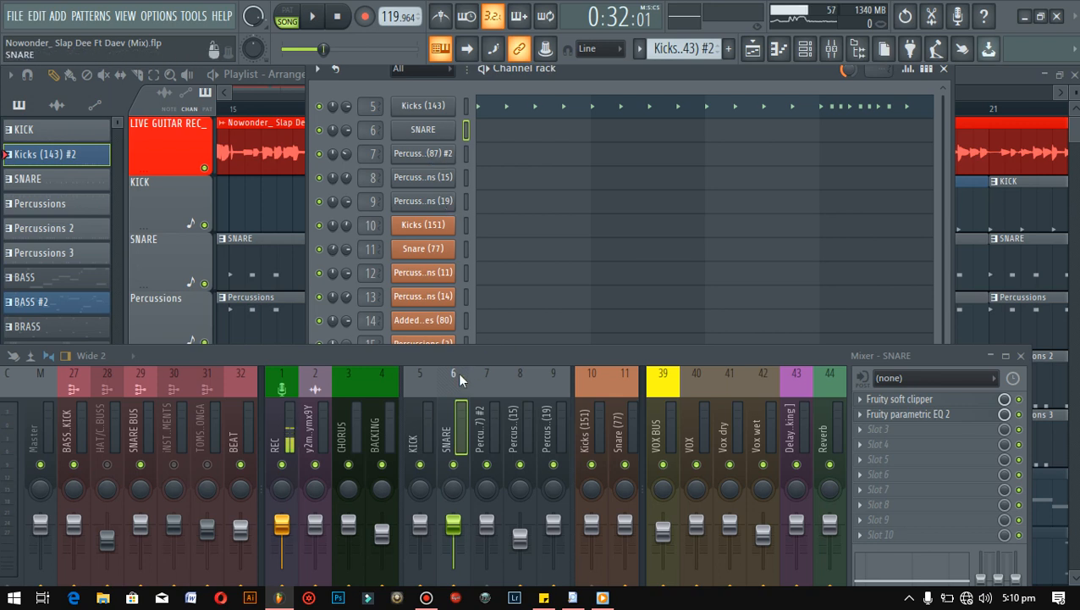
Step: Select the KICK mixer track and audition the song from bar 17 while watching the track levels
{"action": "left_click", "coordinate": [415, 400]}
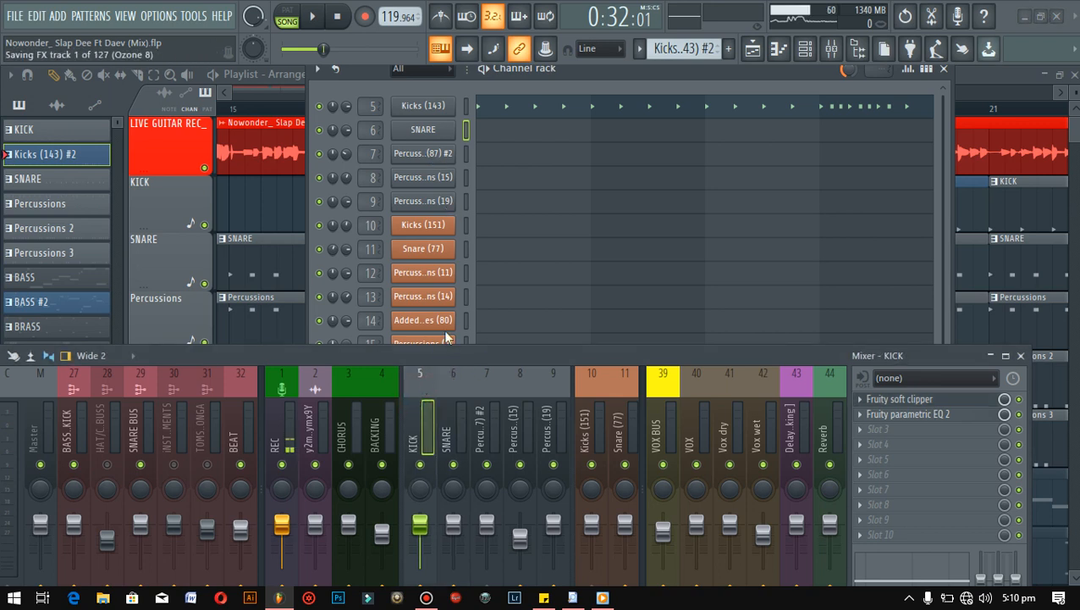
{"action": "key", "text": "space"}
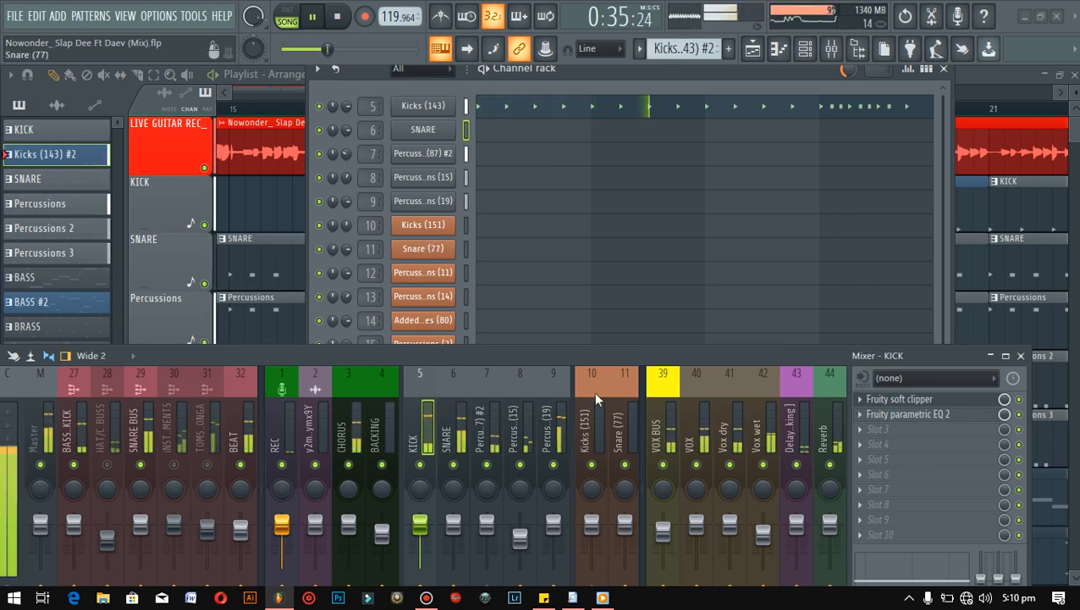
{"action": "key", "text": "space"}
Step: Open the C6-SideChain Stereo effect on the VOX BUS track, examine its band settings in full view, and close it
{"action": "left_click", "coordinate": [667, 427]}
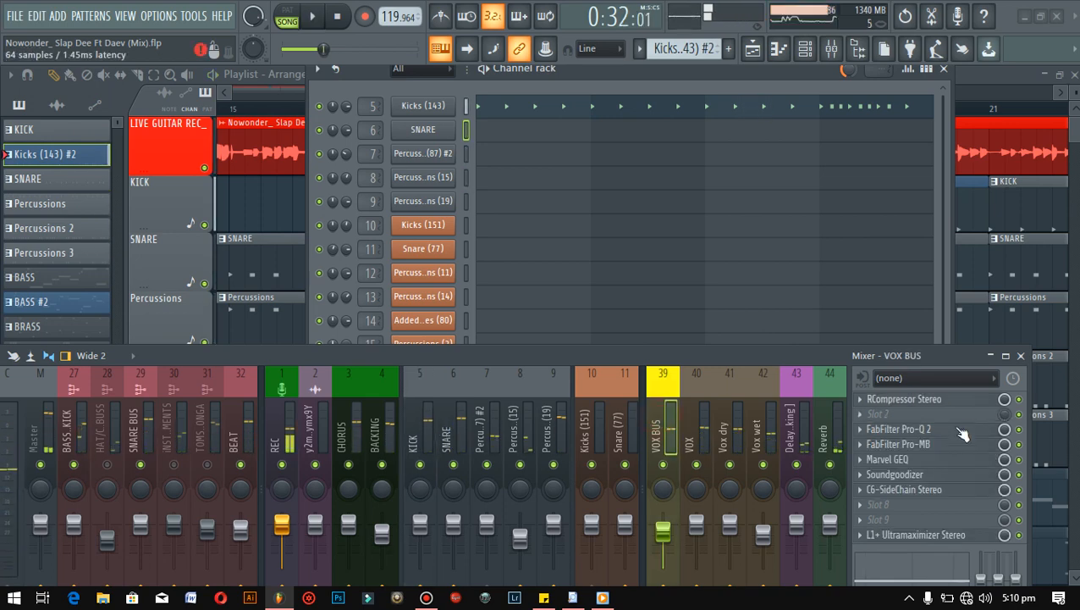
{"action": "left_click", "coordinate": [915, 491]}
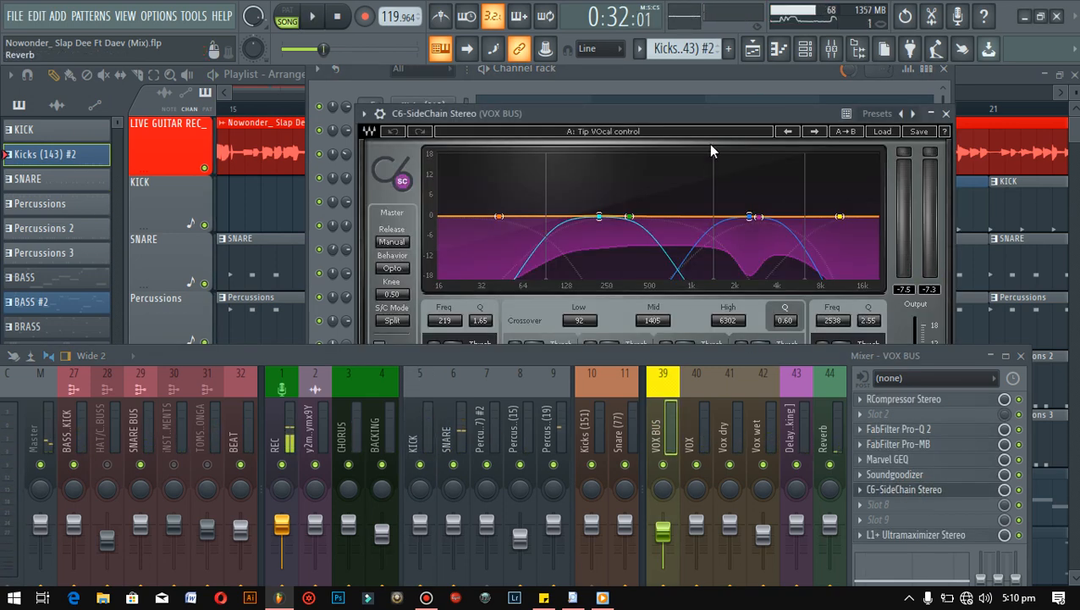
{"action": "left_click_drag", "start_coordinate": [697, 105], "coordinate": [537, 73]}
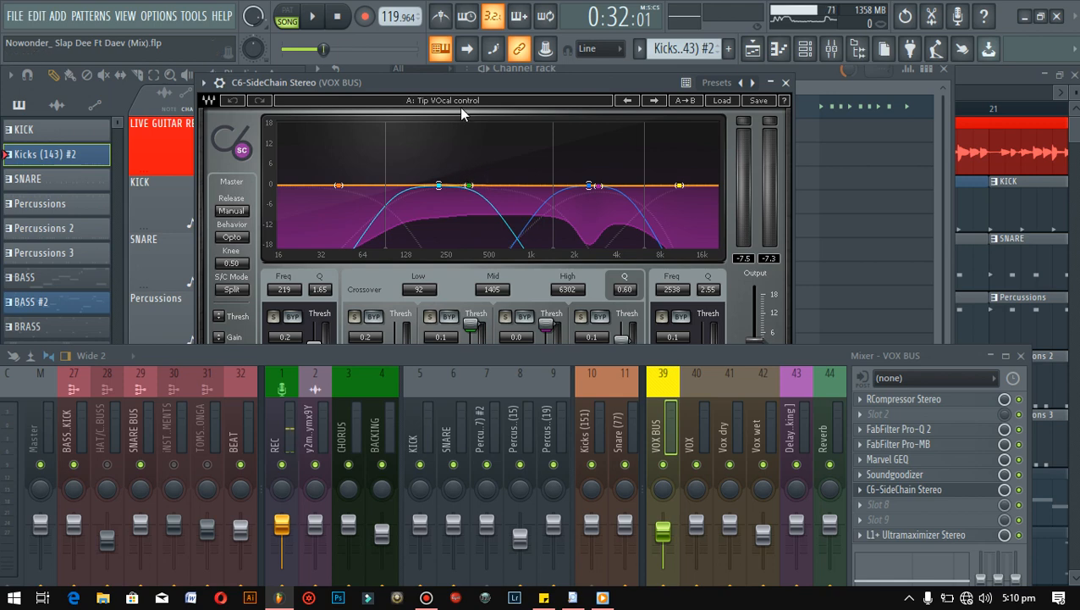
{"action": "left_click_drag", "start_coordinate": [595, 359], "coordinate": [596, 433]}
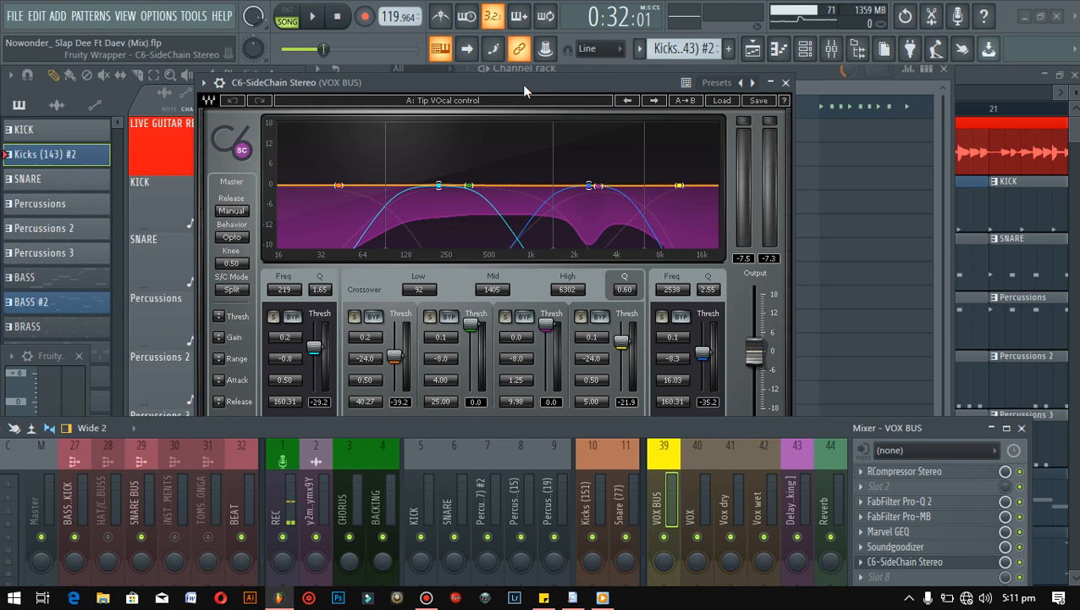
{"action": "left_click", "coordinate": [785, 83]}
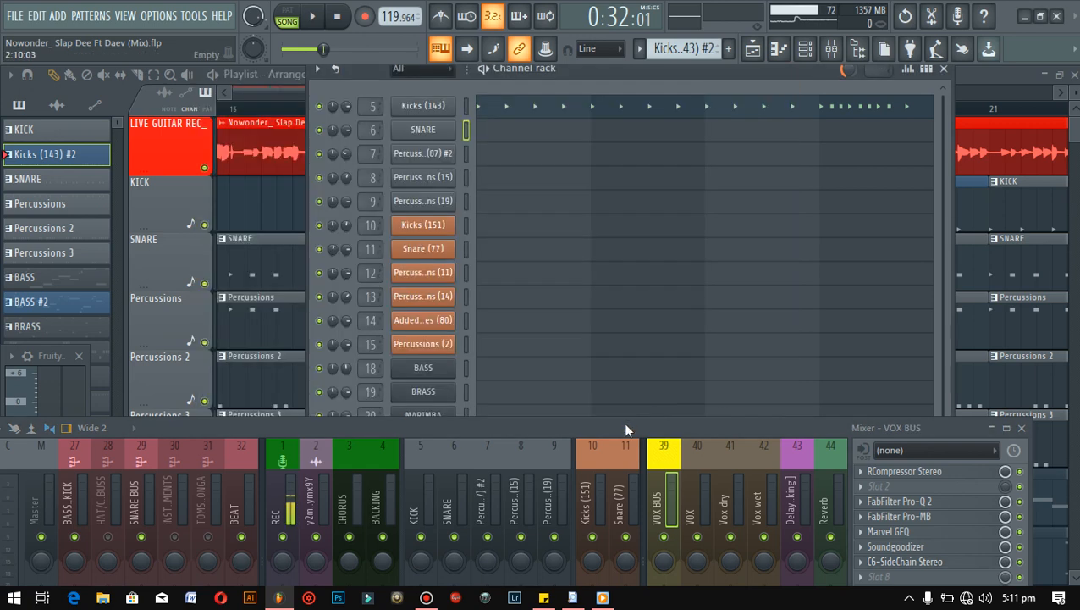
Step: Bring the whole mixer into view and look over the percussion and live guitar insert tracks and their routing
{"action": "left_click_drag", "start_coordinate": [626, 424], "coordinate": [640, 191]}
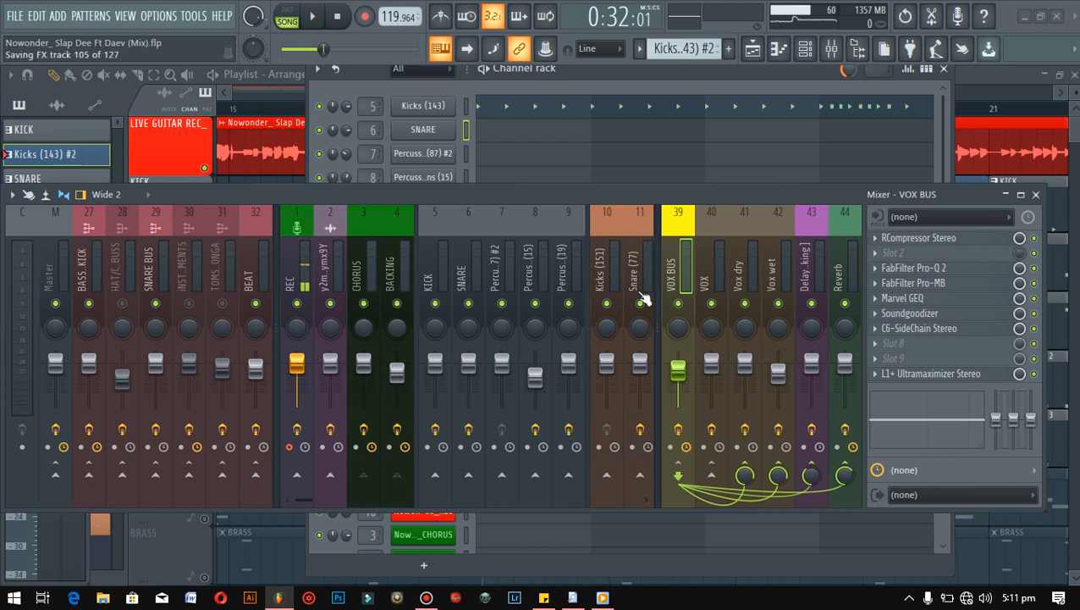
{"action": "scroll", "coordinate": [616, 264], "scroll_direction": "down", "scroll_amount": 2}
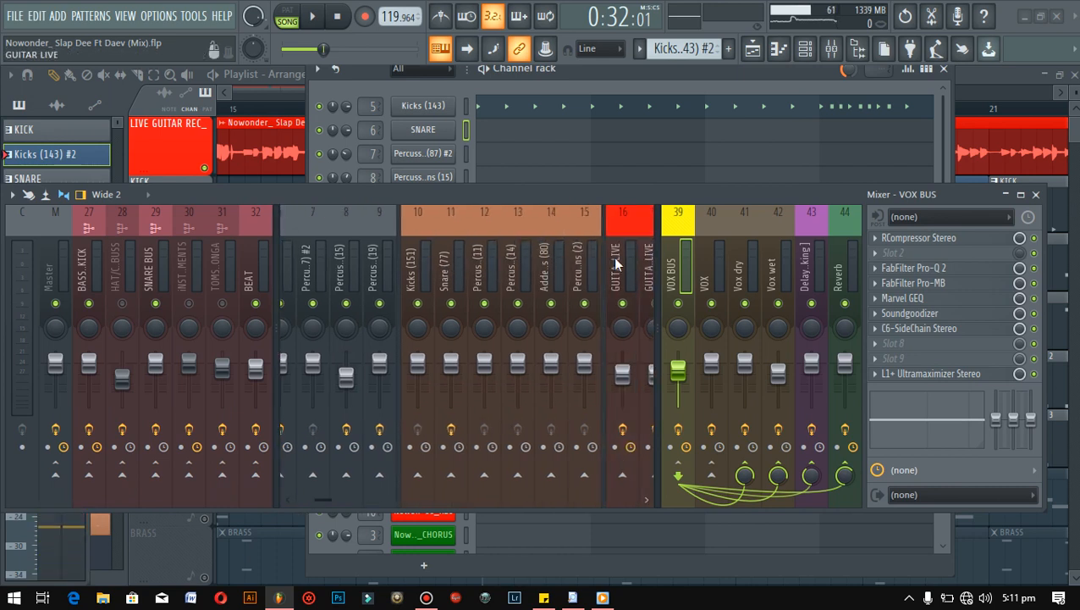
{"action": "scroll", "coordinate": [617, 264], "scroll_direction": "up", "scroll_amount": 2}
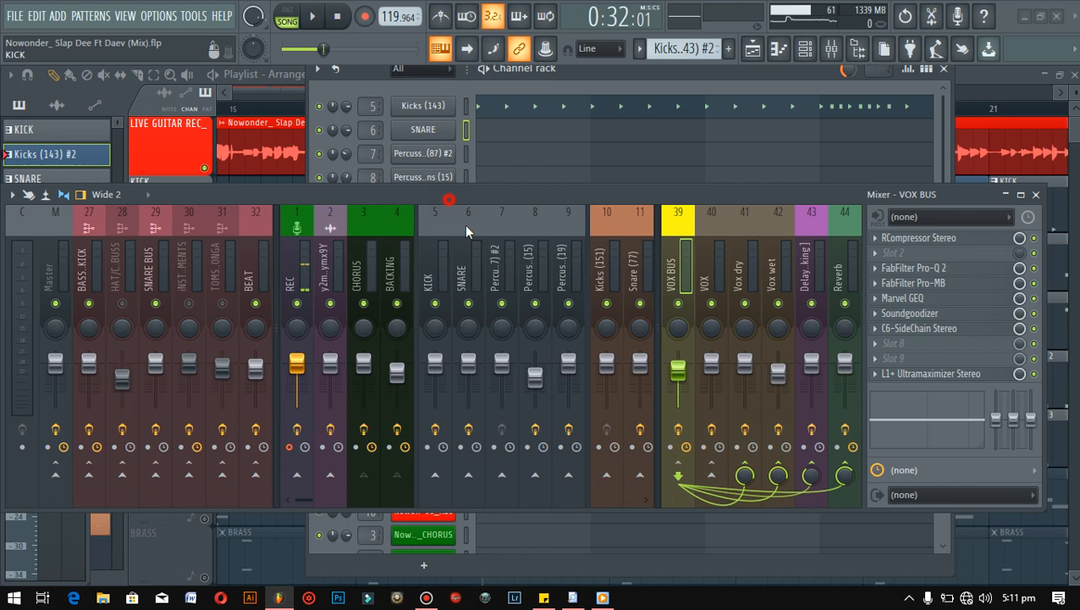
{"action": "left_click_drag", "start_coordinate": [449, 201], "coordinate": [484, 273]}
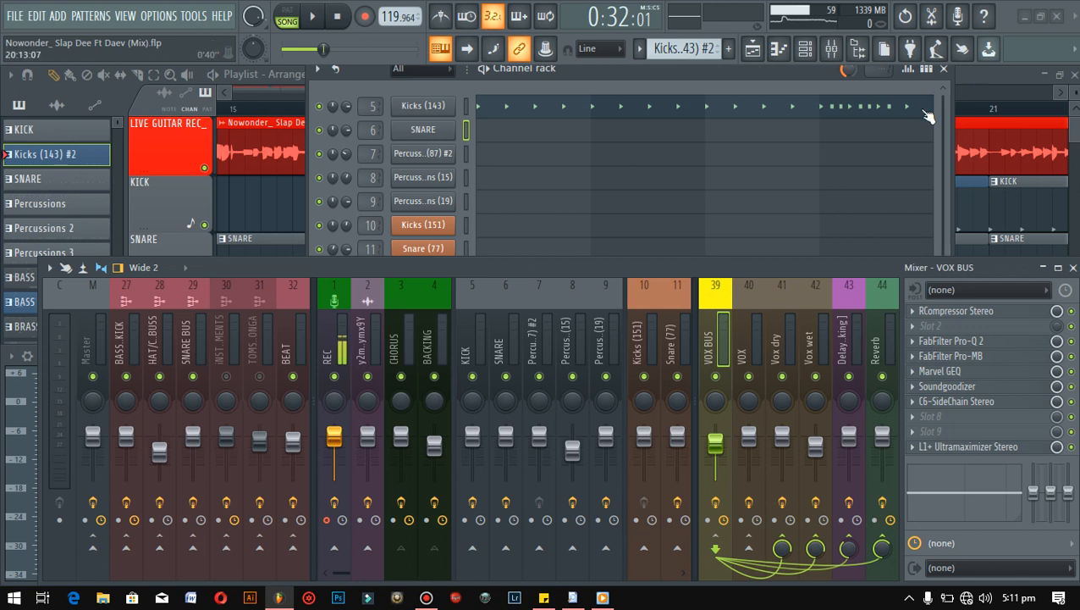
Step: Toggle the HAT/C_BUSS mute and unmute the TOMS/CONGA and INSTRUMENTS buses while auditioning the song from bar 17
{"action": "left_click", "coordinate": [161, 379]}
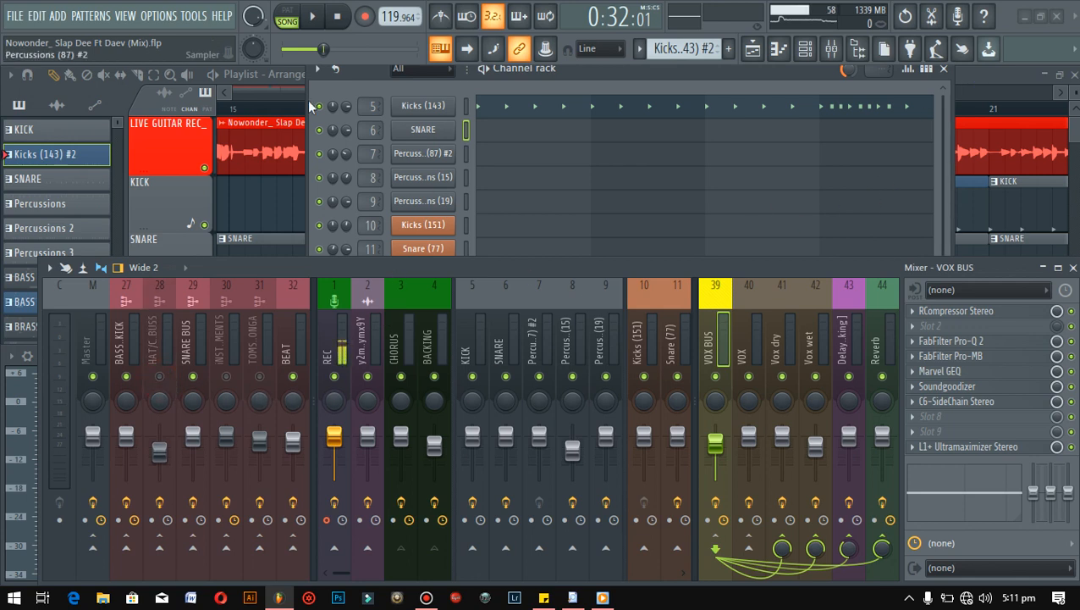
{"action": "left_click", "coordinate": [160, 376]}
{"action": "key", "text": "space"}
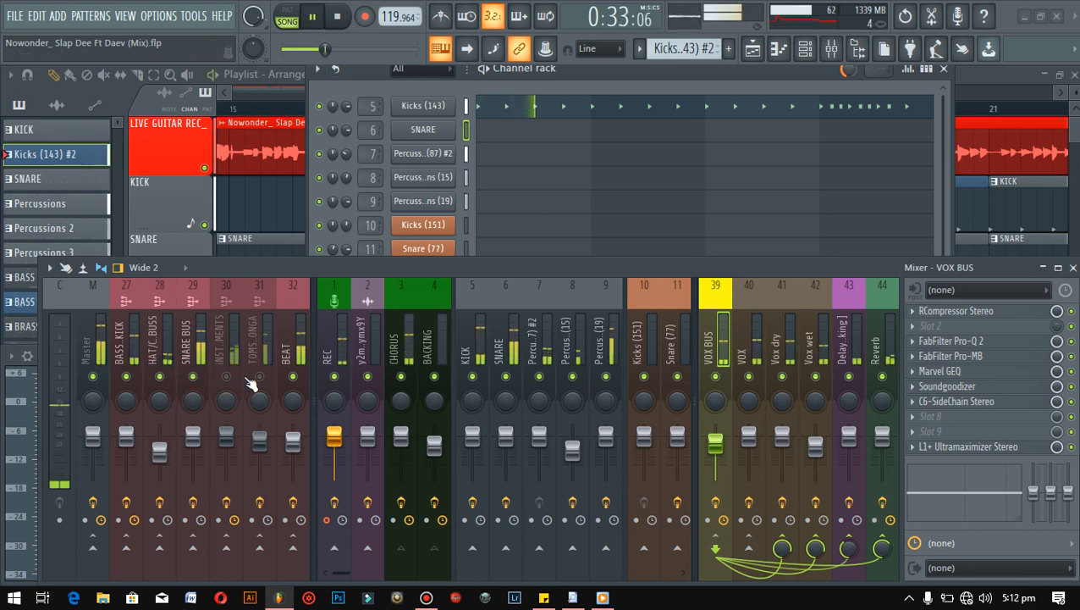
{"action": "left_click", "coordinate": [260, 377]}
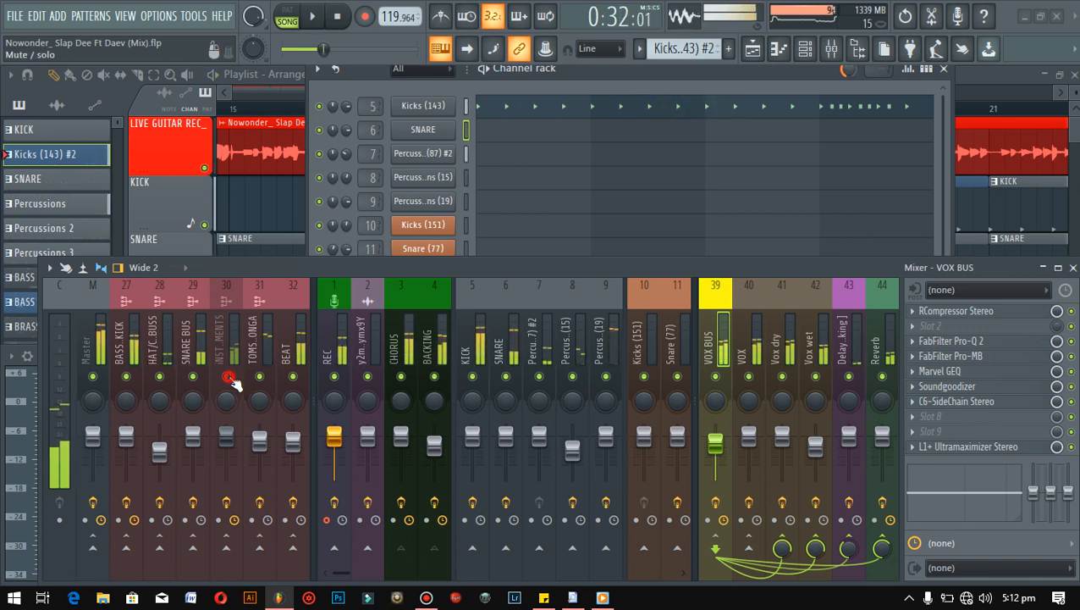
{"action": "left_click", "coordinate": [226, 377]}
{"action": "left_click", "coordinate": [233, 381]}
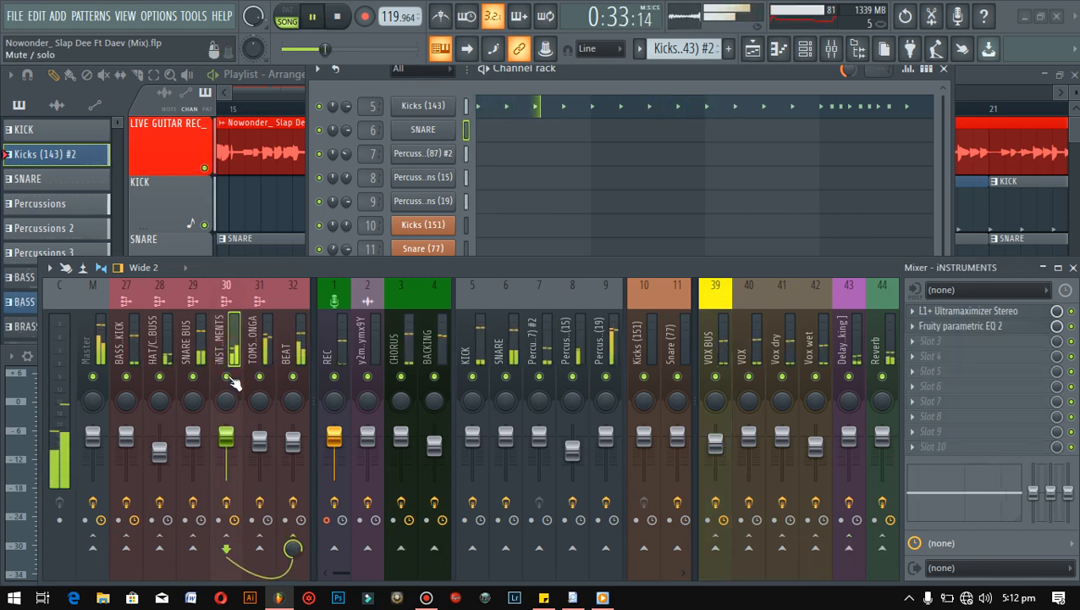
{"action": "key", "text": "space"}
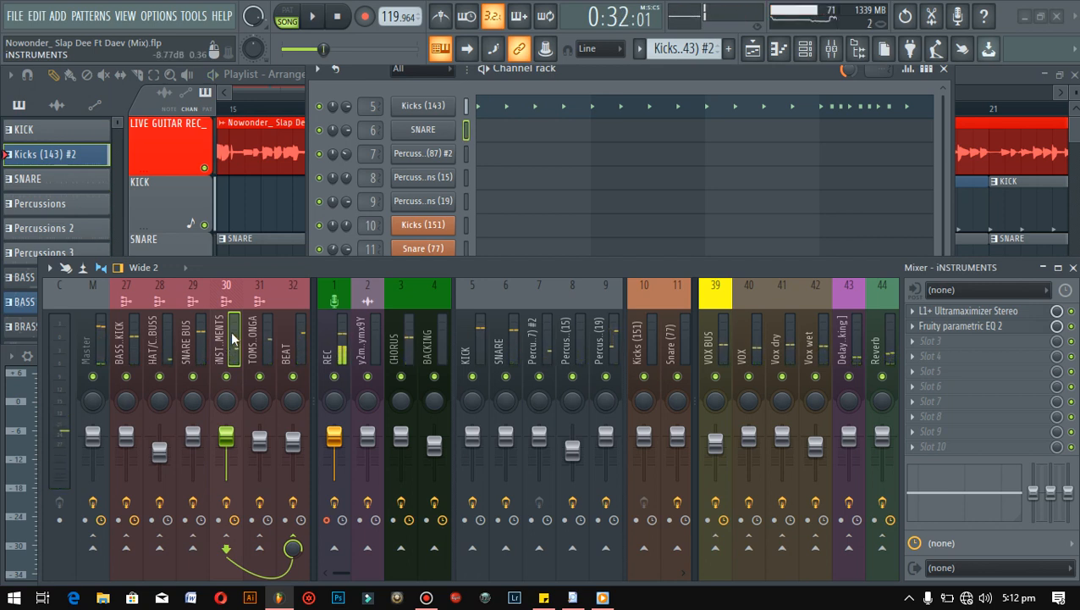
Step: Save the project and close the mixer
{"action": "key", "text": "ctrl+s"}
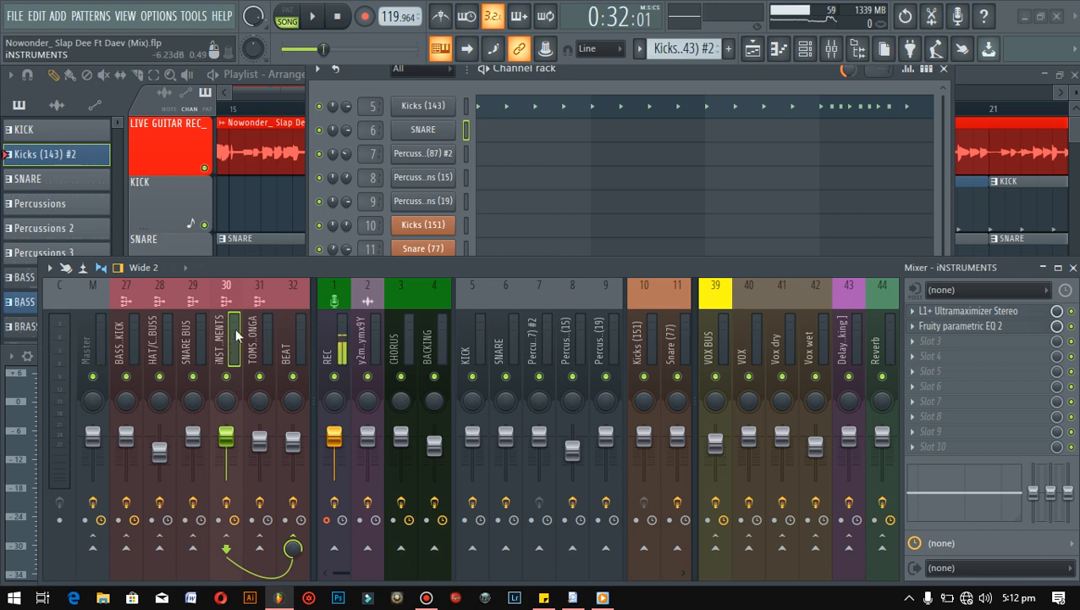
{"action": "key", "text": "ctrl+s"}
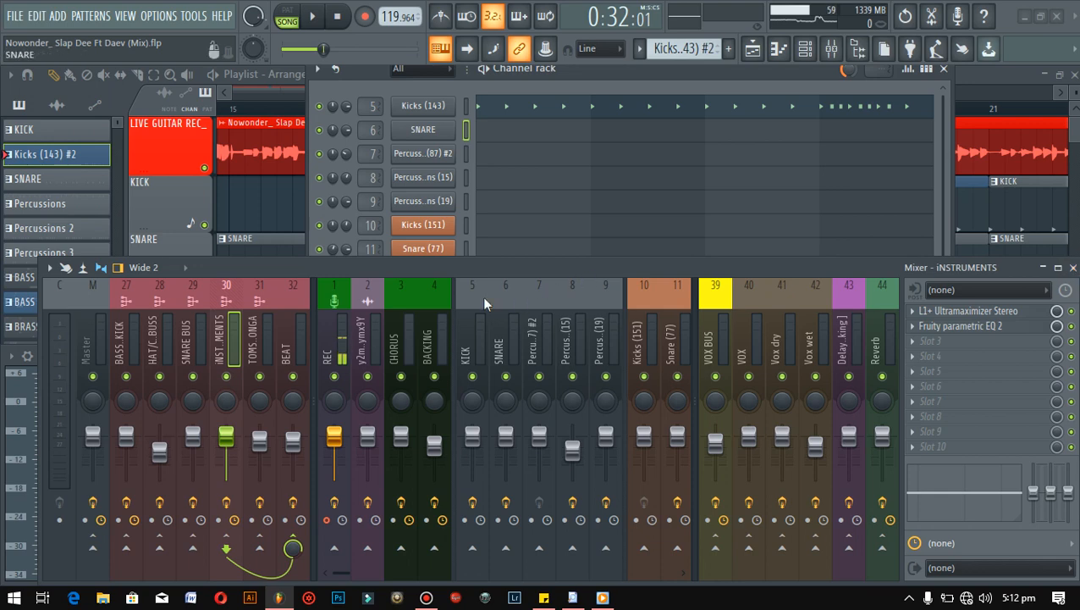
{"action": "left_click_drag", "start_coordinate": [484, 270], "coordinate": [313, 306]}
{"action": "left_click", "coordinate": [902, 303]}
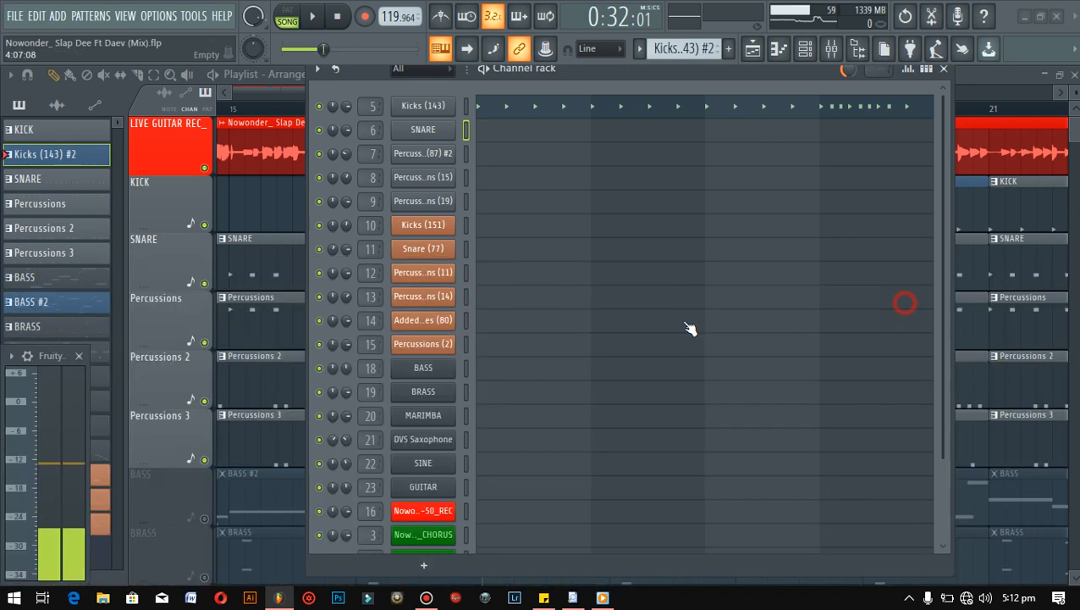
Step: Return from the channel rack to the playlist and shrink the track heights to show all tracks
{"action": "scroll", "coordinate": [461, 276], "scroll_direction": "down", "scroll_amount": 3}
{"action": "scroll", "coordinate": [461, 275], "scroll_direction": "up", "scroll_amount": 3}
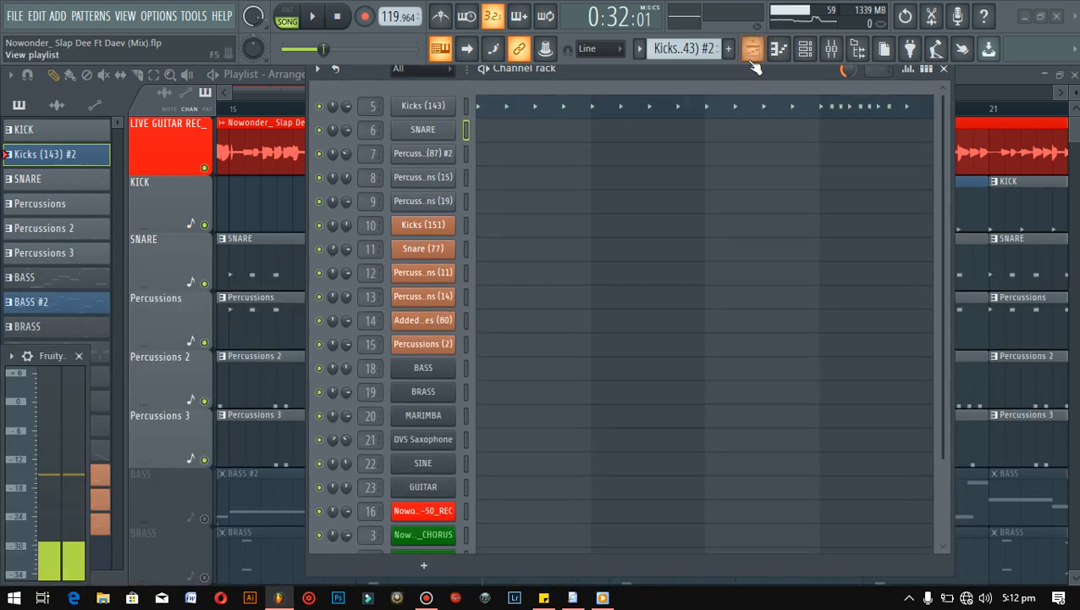
{"action": "left_click", "coordinate": [752, 49]}
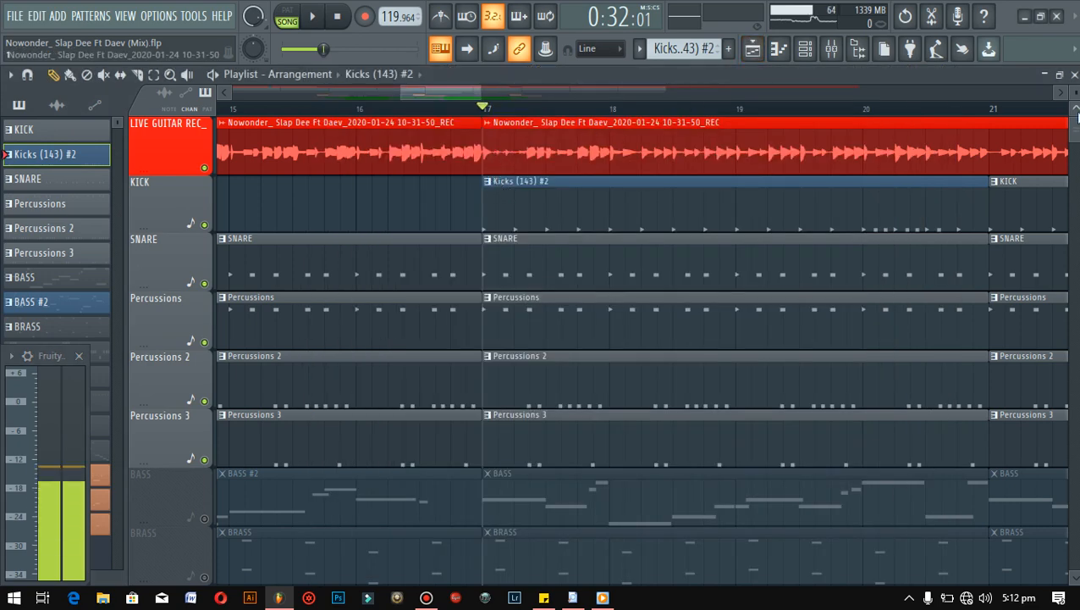
{"action": "left_click_drag", "start_coordinate": [1073, 93], "coordinate": [1073, 144]}
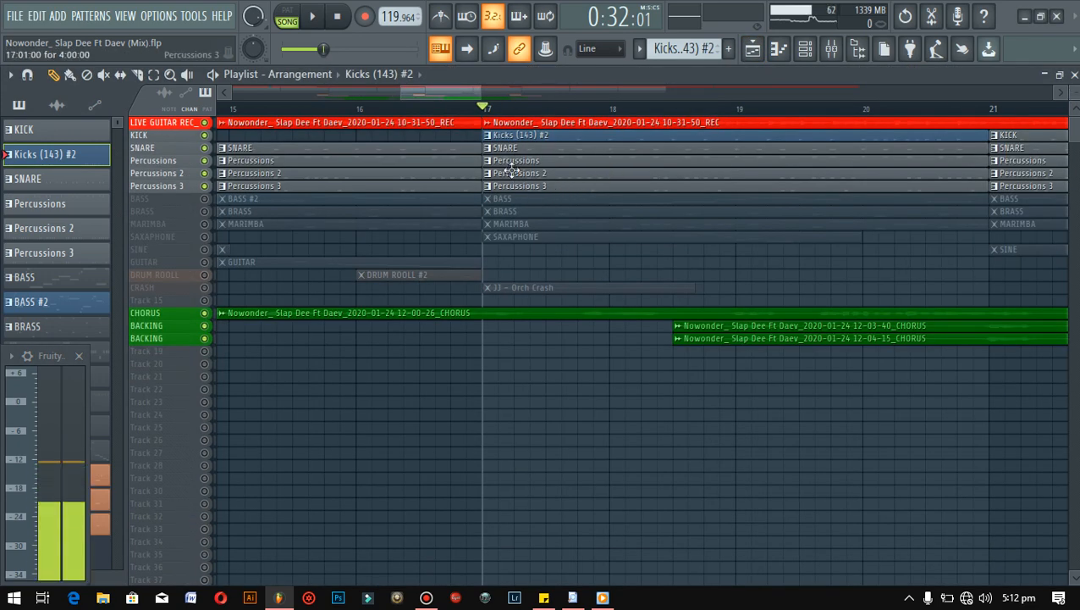
Step: Unmute the SAXAPHONE playlist track, audition it from bar 17, and mute the track again
{"action": "left_click", "coordinate": [205, 237]}
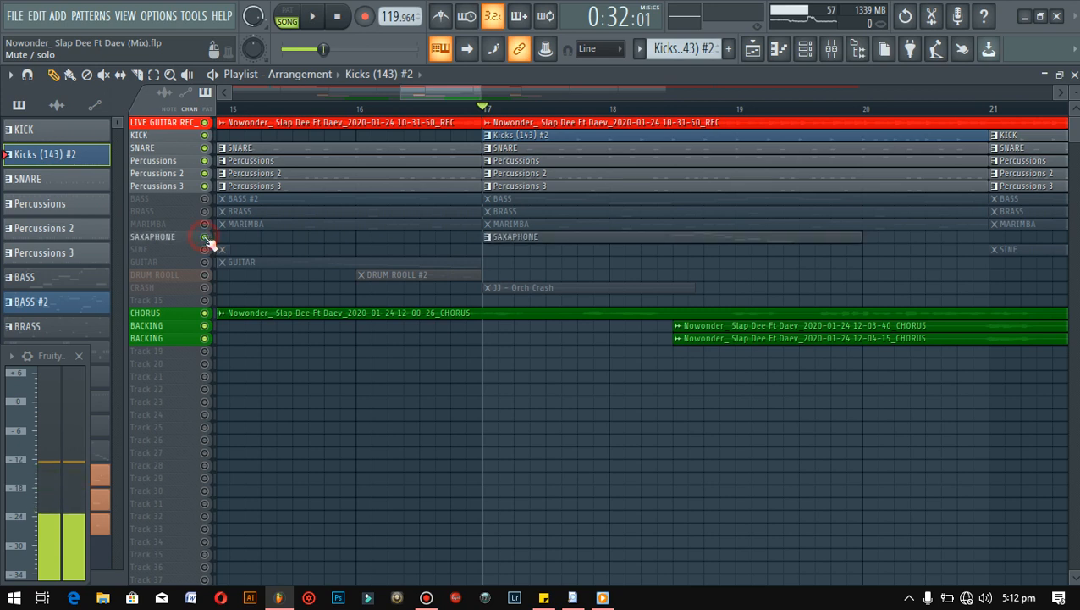
{"action": "key", "text": "space"}
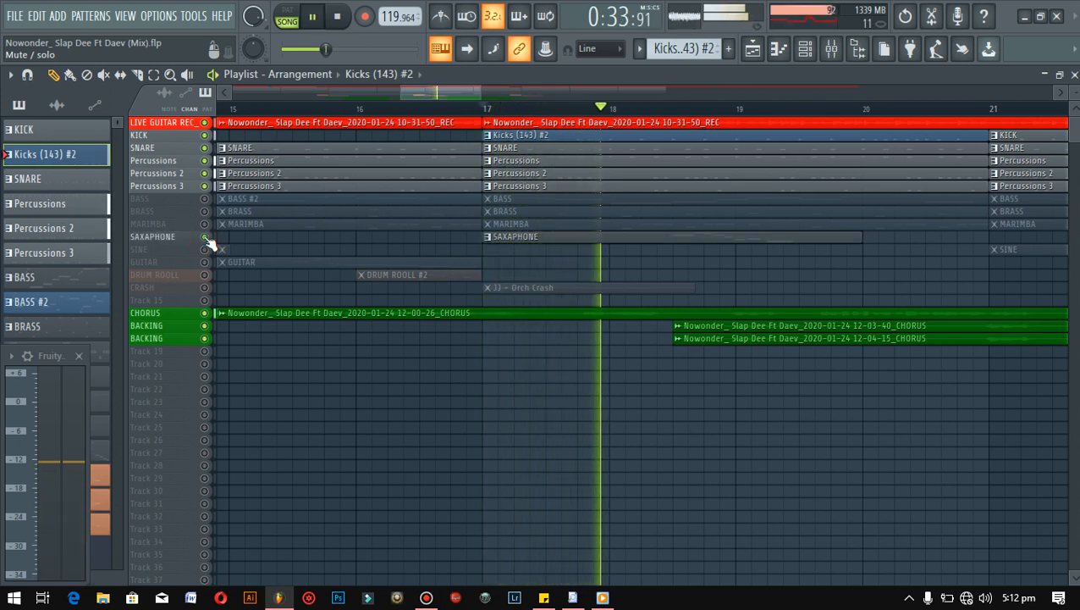
{"action": "key", "text": "space"}
{"action": "left_click", "coordinate": [205, 238]}
Step: Unmute the MARIMBA playlist track and enlarge the track heights to show the note patterns down to the vocals
{"action": "left_click", "coordinate": [205, 224]}
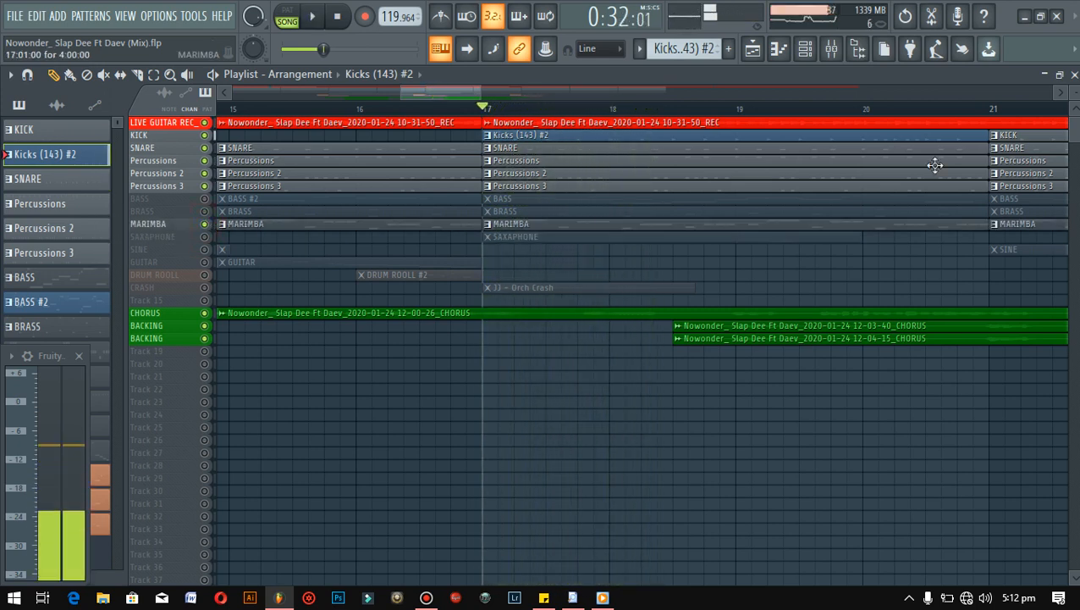
{"action": "left_click_drag", "start_coordinate": [1075, 109], "coordinate": [1075, 141]}
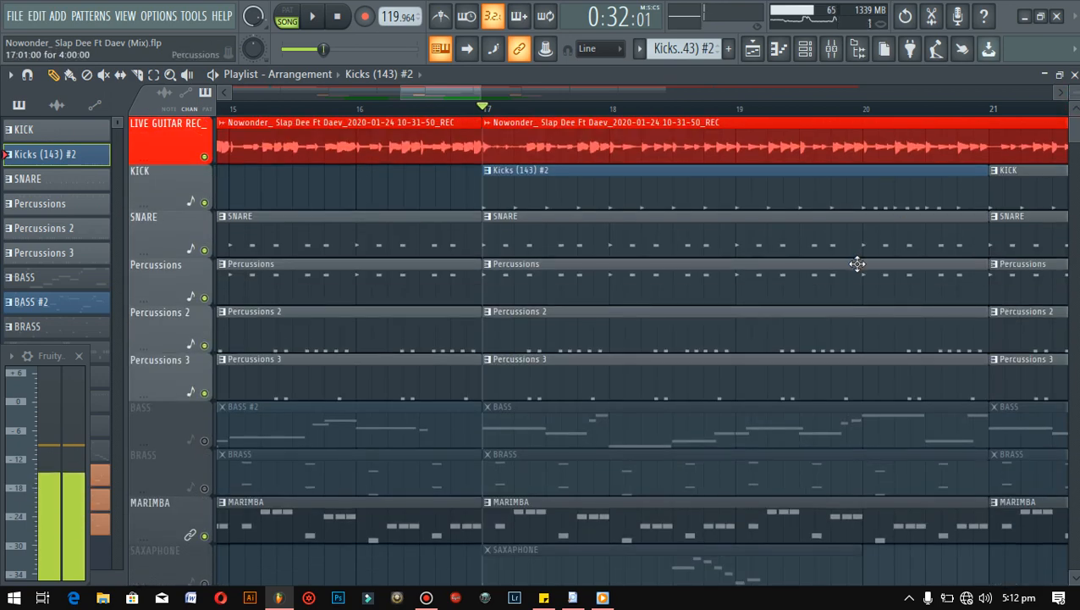
{"action": "scroll", "coordinate": [859, 259], "scroll_direction": "down", "scroll_amount": 3}
{"action": "scroll", "coordinate": [860, 257], "scroll_direction": "down", "scroll_amount": 2}
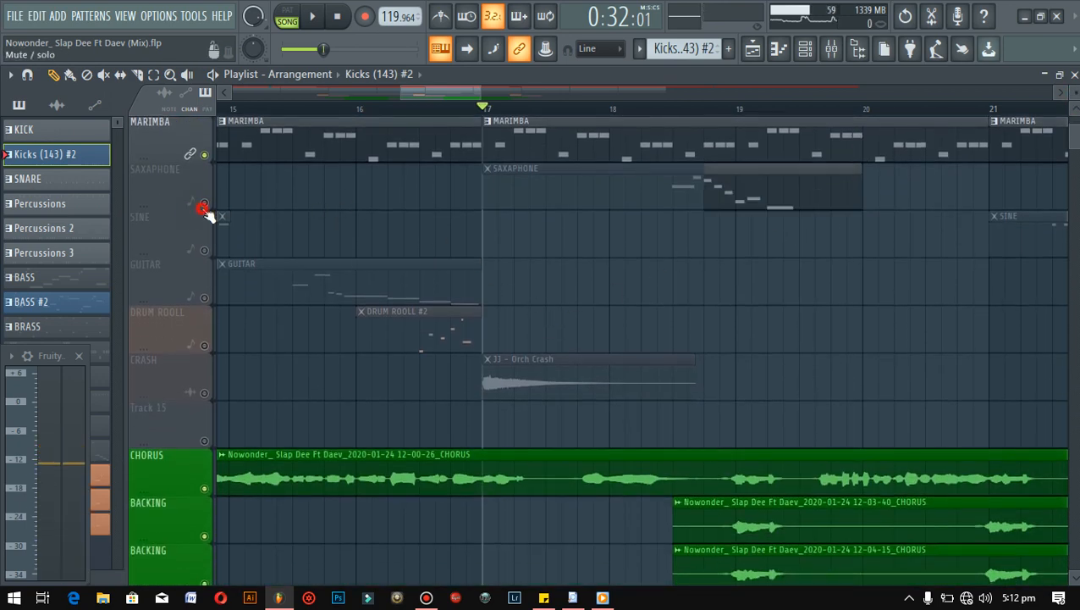
Step: Unmute the SAXAPHONE playlist track and audition its melody with the marimba from just after bar 18
{"action": "left_click", "coordinate": [204, 201]}
{"action": "key", "text": "space"}
{"action": "left_click", "coordinate": [641, 109]}
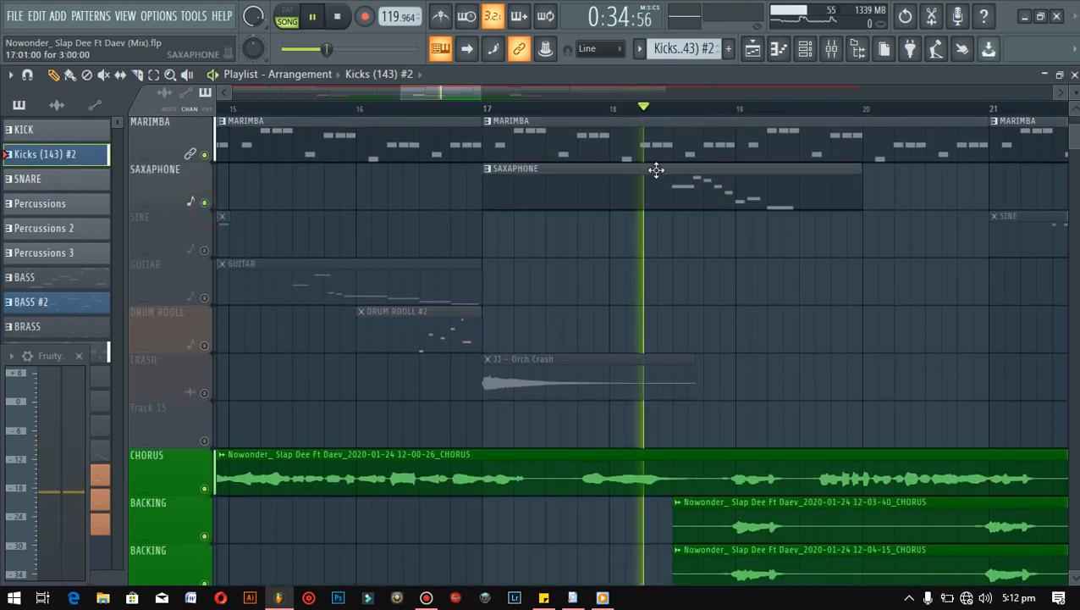
{"action": "key", "text": "space"}
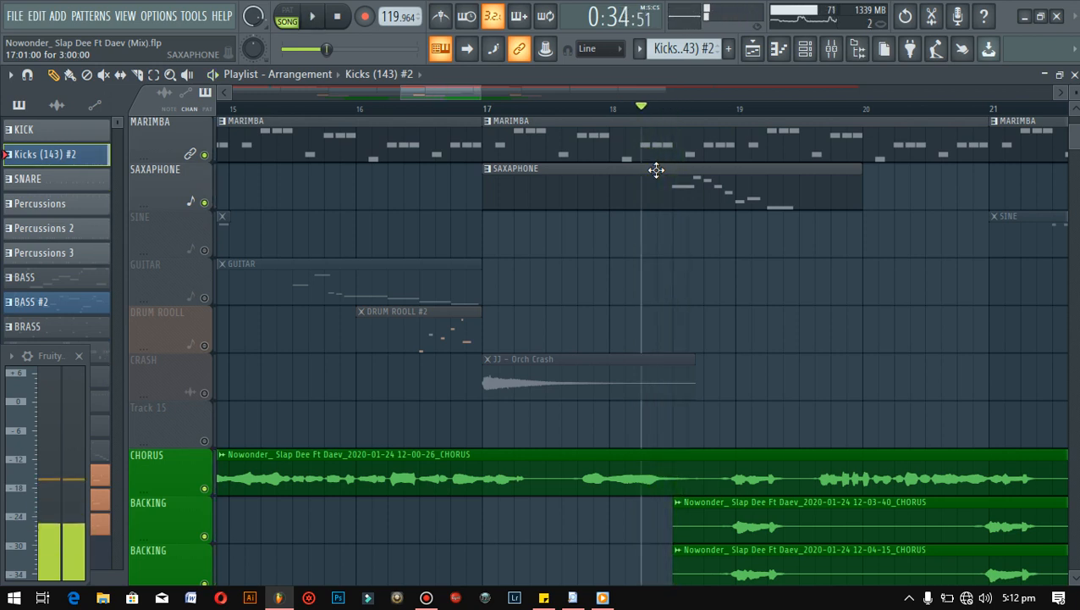
{"action": "key", "text": "space"}
{"action": "key", "text": "space"}
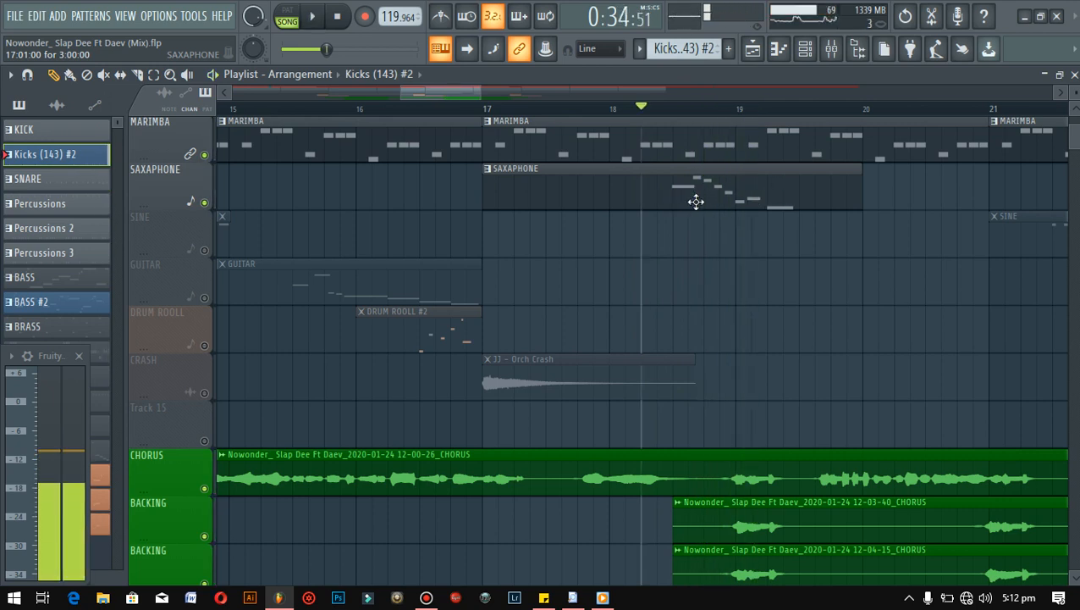
Step: Zoom the playlist out to about bars 14 to 27 and examine the melodic tracks from BASS to CRASH
{"action": "left_click_drag", "start_coordinate": [483, 89], "coordinate": [548, 88]}
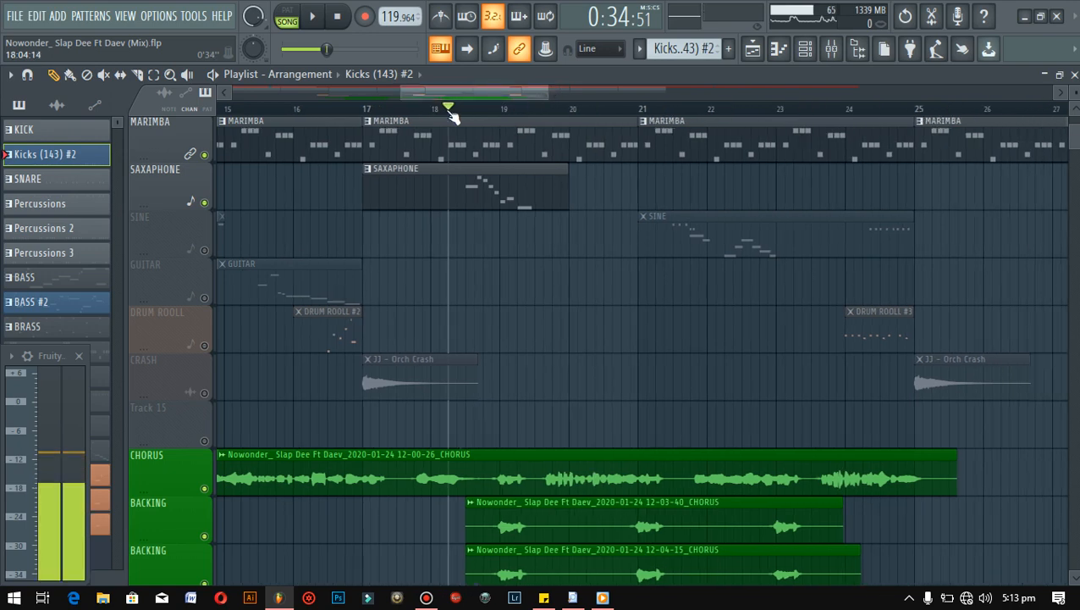
{"action": "left_click_drag", "start_coordinate": [400, 91], "coordinate": [388, 139]}
{"action": "scroll", "coordinate": [518, 206], "scroll_direction": "up", "scroll_amount": 3}
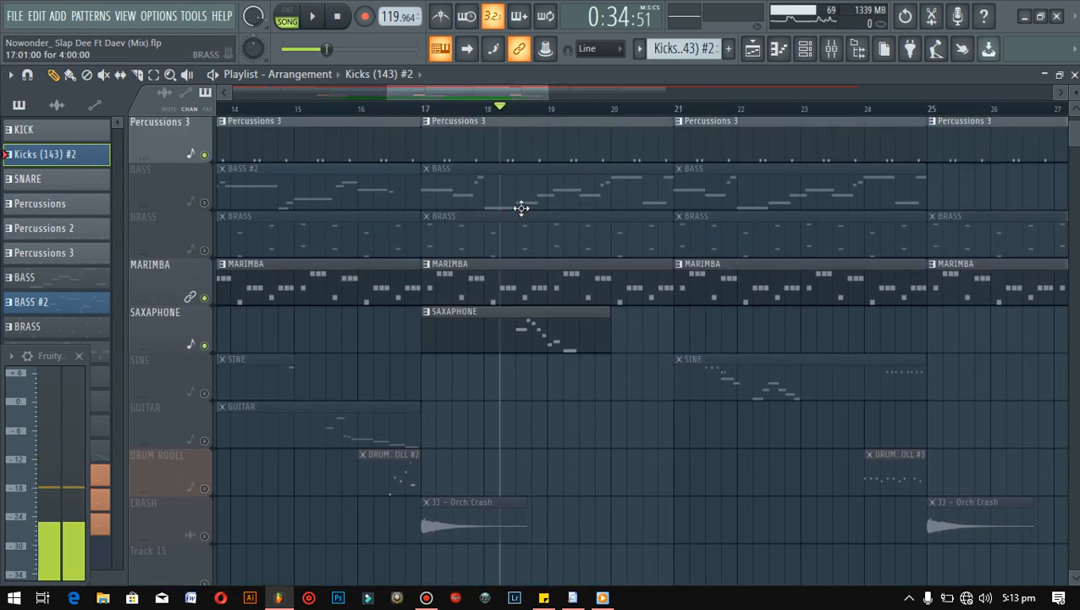
Step: Audition the marimba and saxophone from just after bar 18 and show bars 1 to 38 of the arrangement
{"action": "left_click_drag", "start_coordinate": [387, 92], "coordinate": [218, 135]}
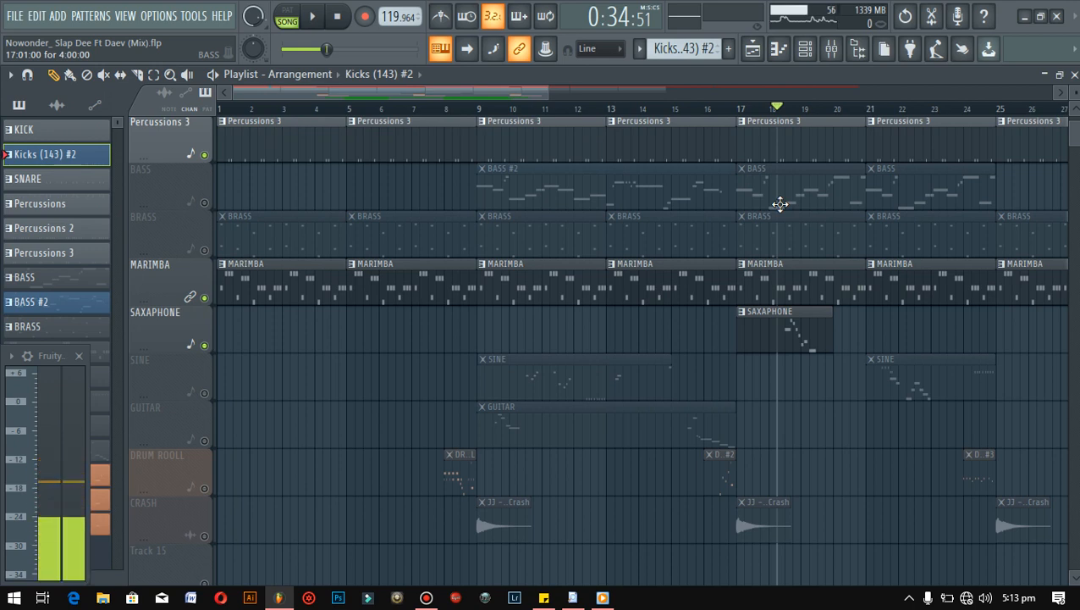
{"action": "key", "text": "space"}
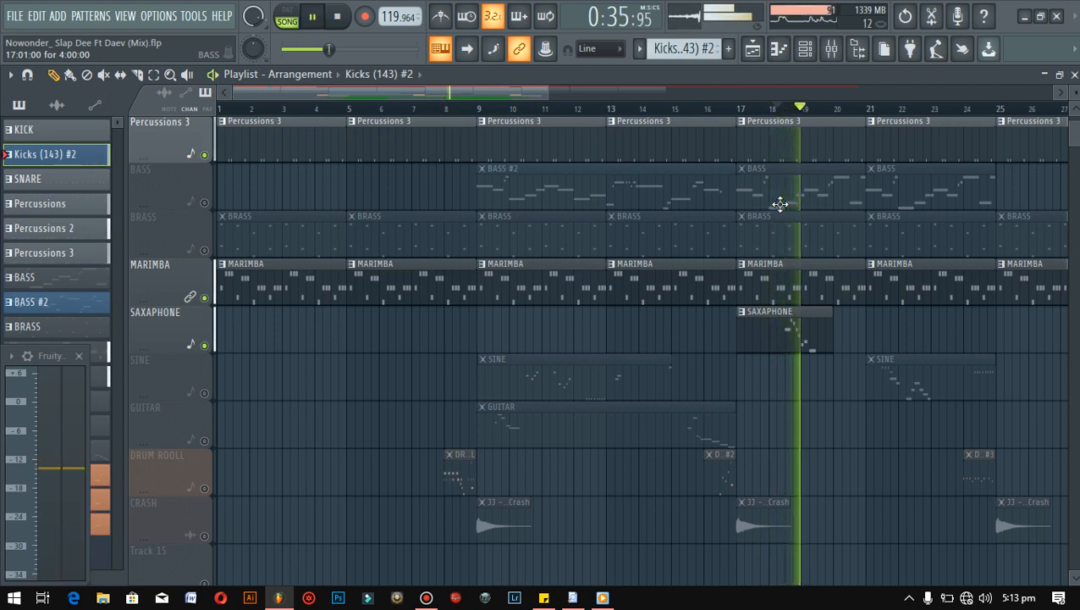
{"action": "key", "text": "space"}
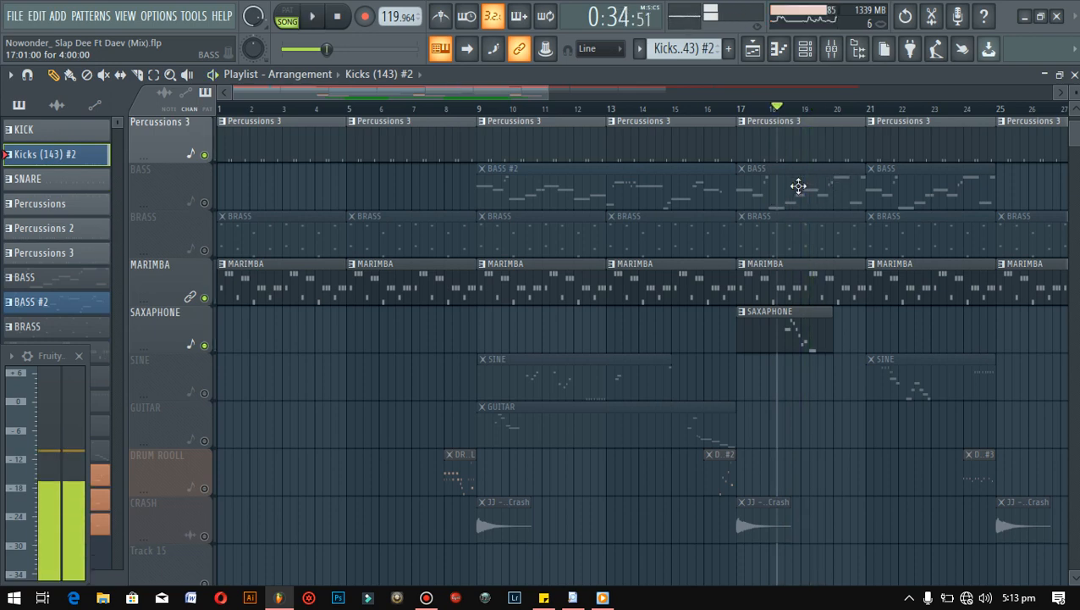
{"action": "left_click_drag", "start_coordinate": [544, 97], "coordinate": [825, 154]}
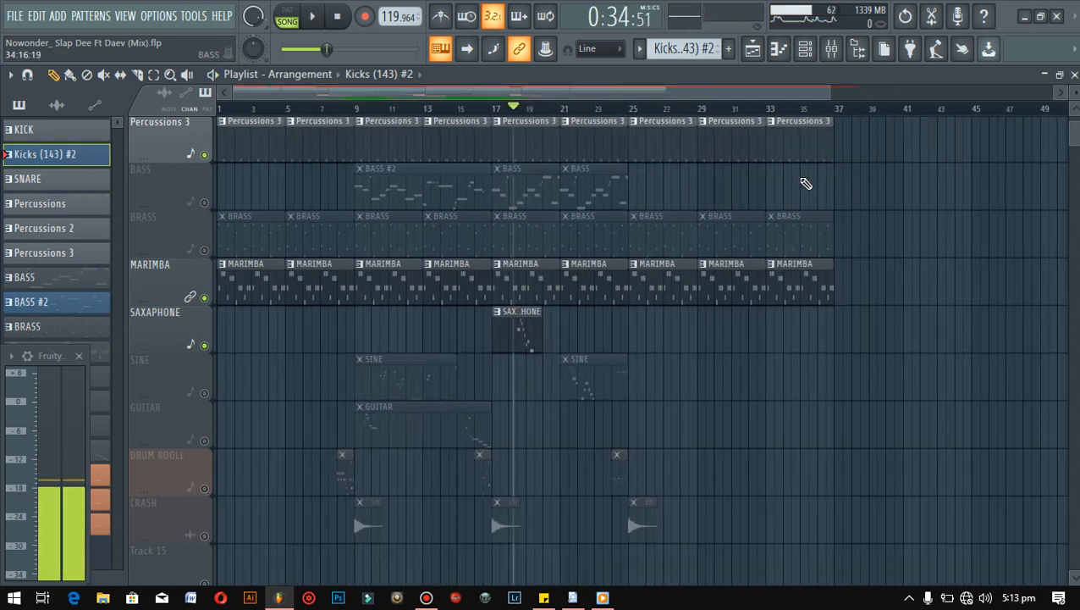
{"action": "left_click_drag", "start_coordinate": [834, 95], "coordinate": [657, 211]}
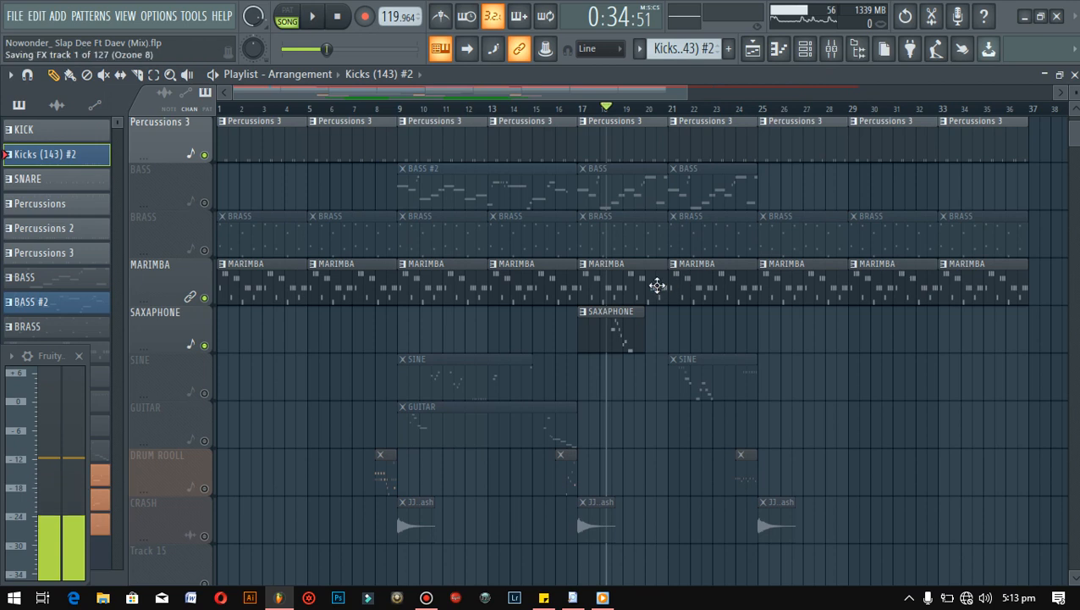
Step: Unmute the SINE playlist track and audition its melody from just before bar 10
{"action": "scroll", "coordinate": [657, 288], "scroll_direction": "down", "scroll_amount": 2}
{"action": "left_click", "coordinate": [418, 110]}
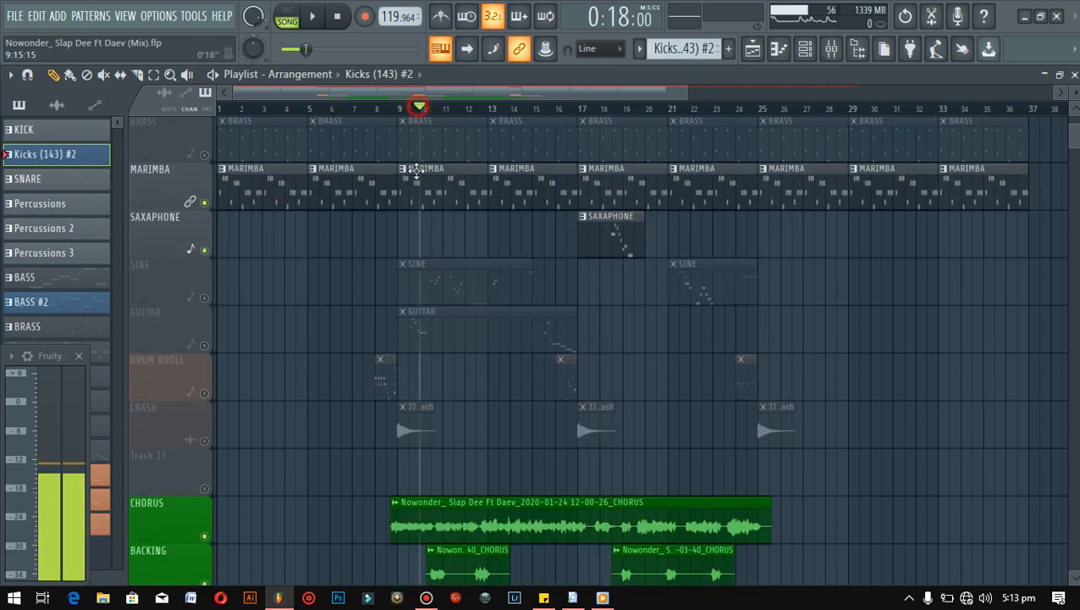
{"action": "left_click", "coordinate": [205, 297]}
{"action": "key", "text": "space"}
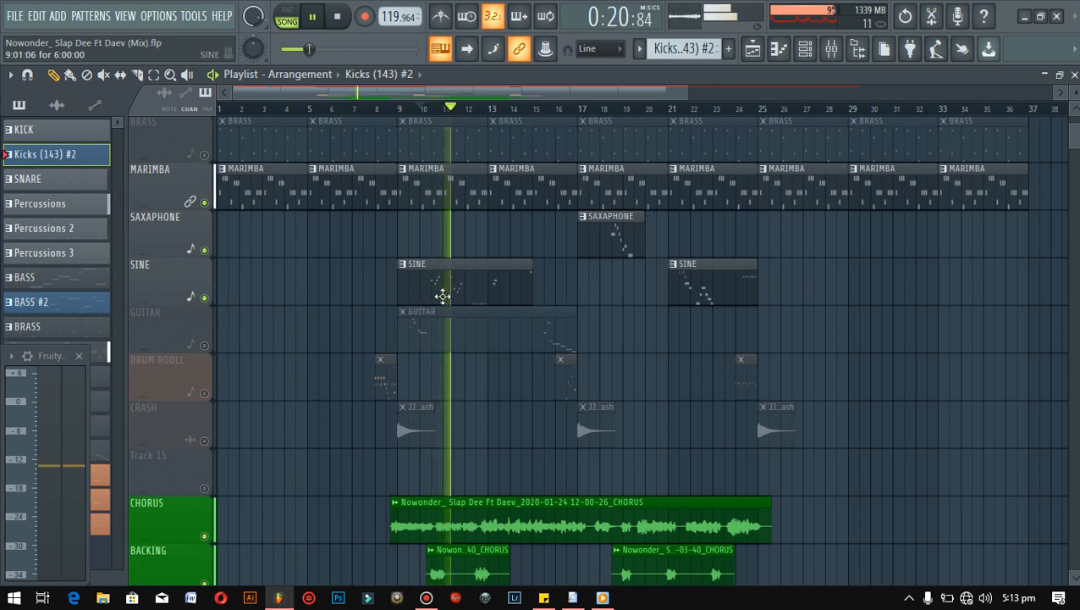
{"action": "key", "text": "space"}
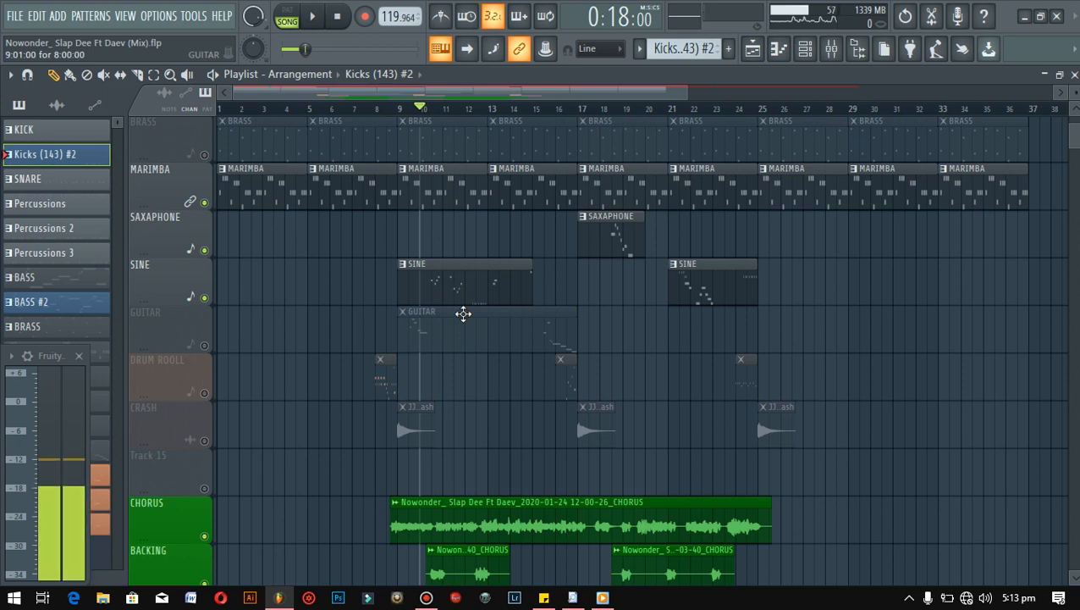
Step: Unmute the GUITAR playlist track and audition it with the other melodies from bar 9
{"action": "scroll", "coordinate": [463, 313], "scroll_direction": "up", "scroll_amount": 3}
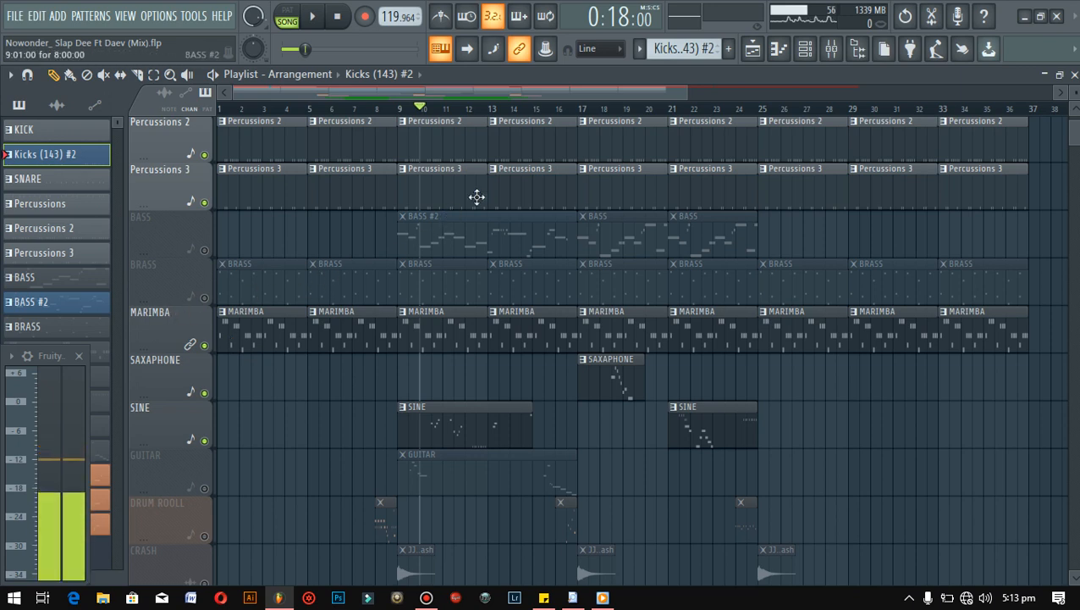
{"action": "left_click", "coordinate": [590, 111]}
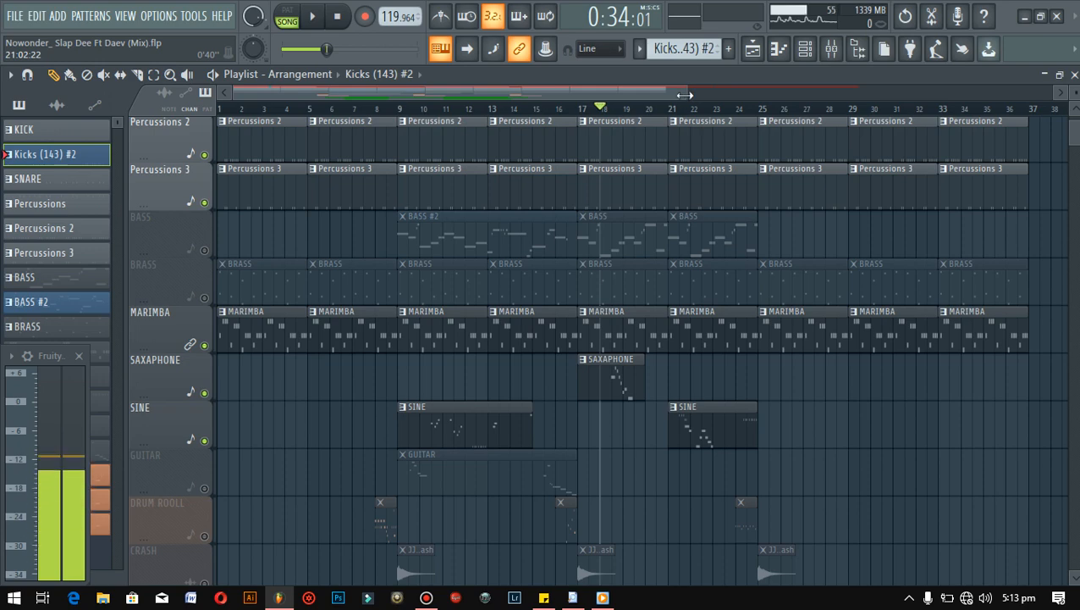
{"action": "left_click_drag", "start_coordinate": [669, 100], "coordinate": [627, 100]}
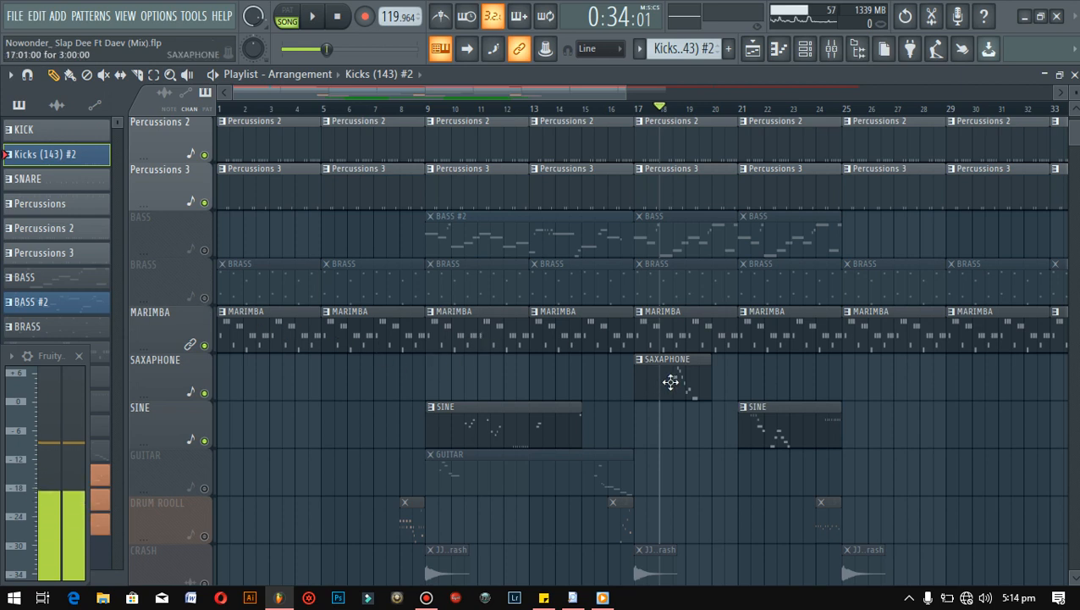
{"action": "scroll", "coordinate": [718, 389], "scroll_direction": "down", "scroll_amount": 2}
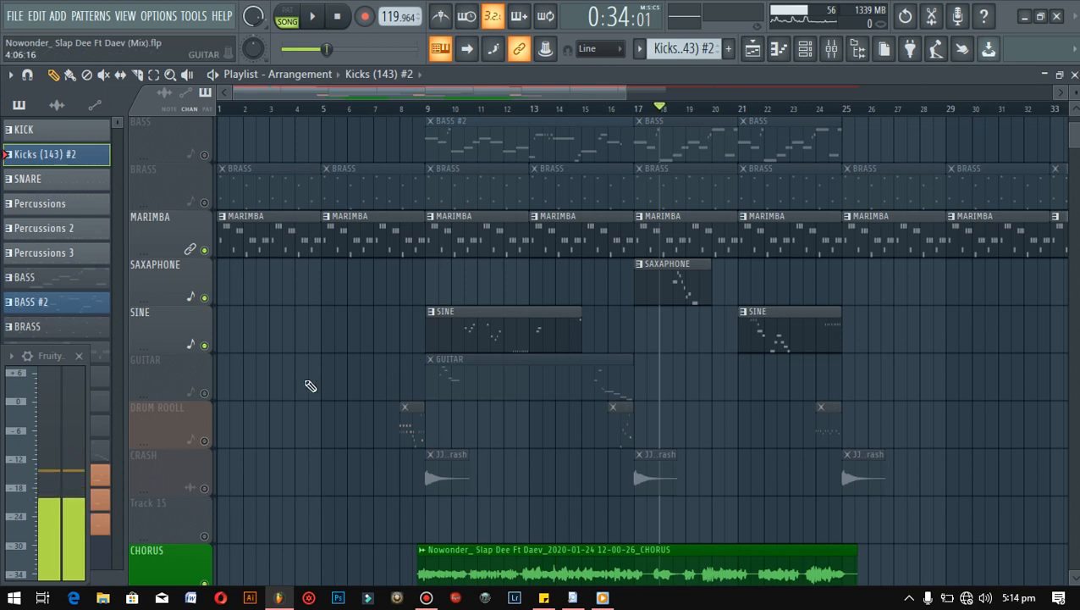
{"action": "left_click", "coordinate": [204, 393]}
{"action": "left_click", "coordinate": [426, 108]}
{"action": "key", "text": "space"}
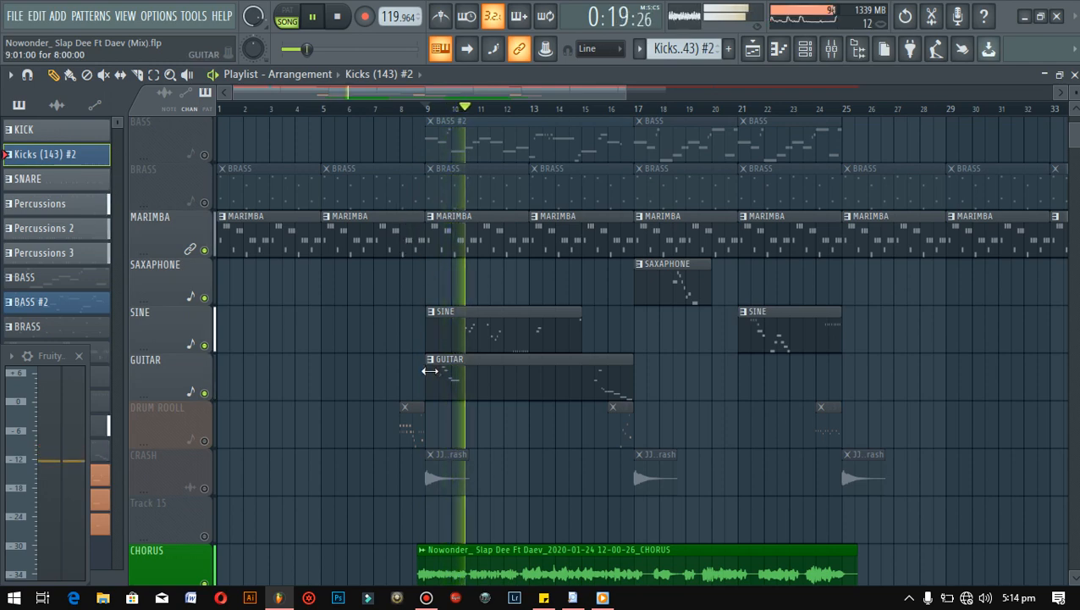
{"action": "key", "text": "space"}
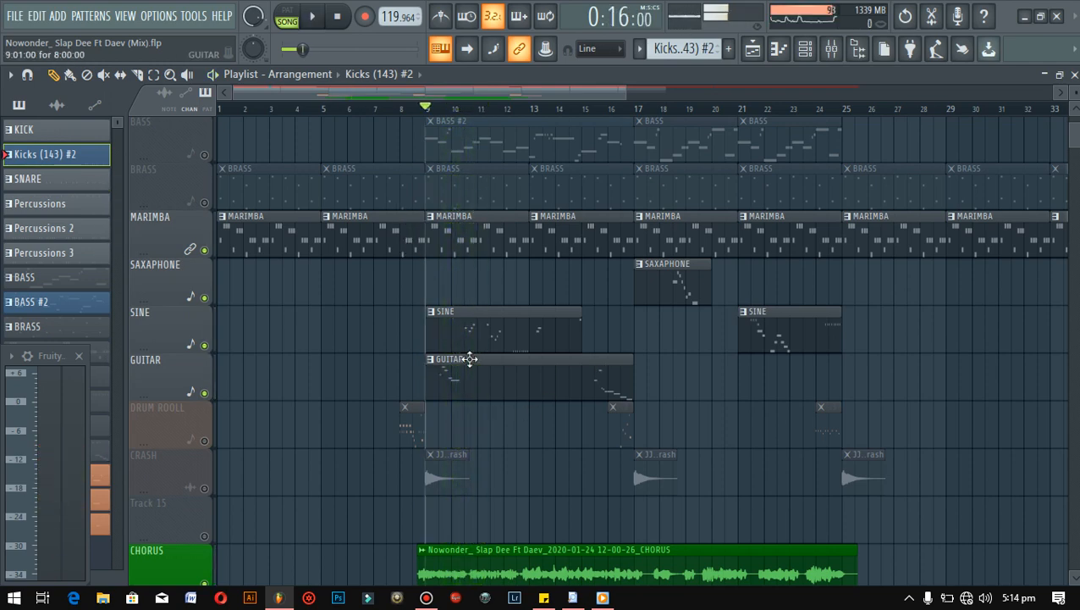
Step: Open the GUITAR pattern in the piano roll and examine the Master track's effect chain in the mixer
{"action": "double_click", "coordinate": [508, 369]}
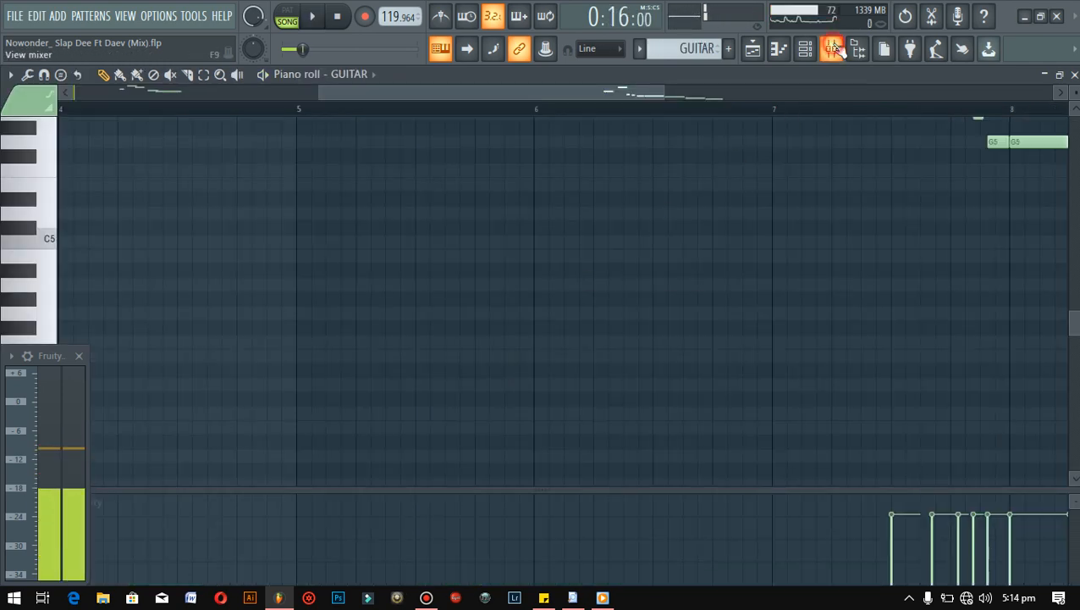
{"action": "left_click", "coordinate": [831, 48]}
{"action": "left_click_drag", "start_coordinate": [273, 306], "coordinate": [463, 205]}
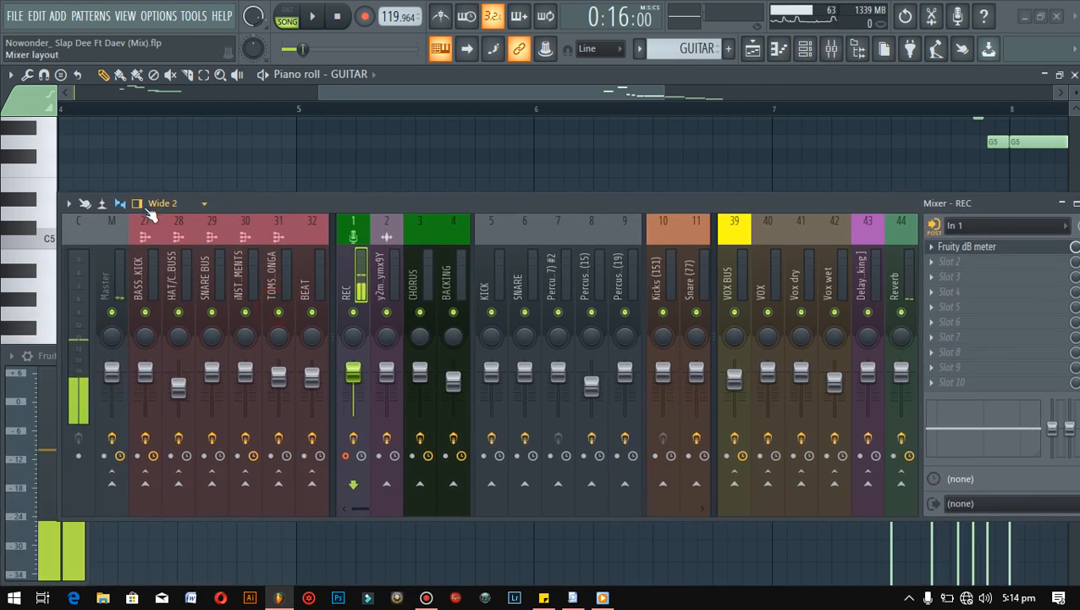
{"action": "left_click", "coordinate": [116, 264]}
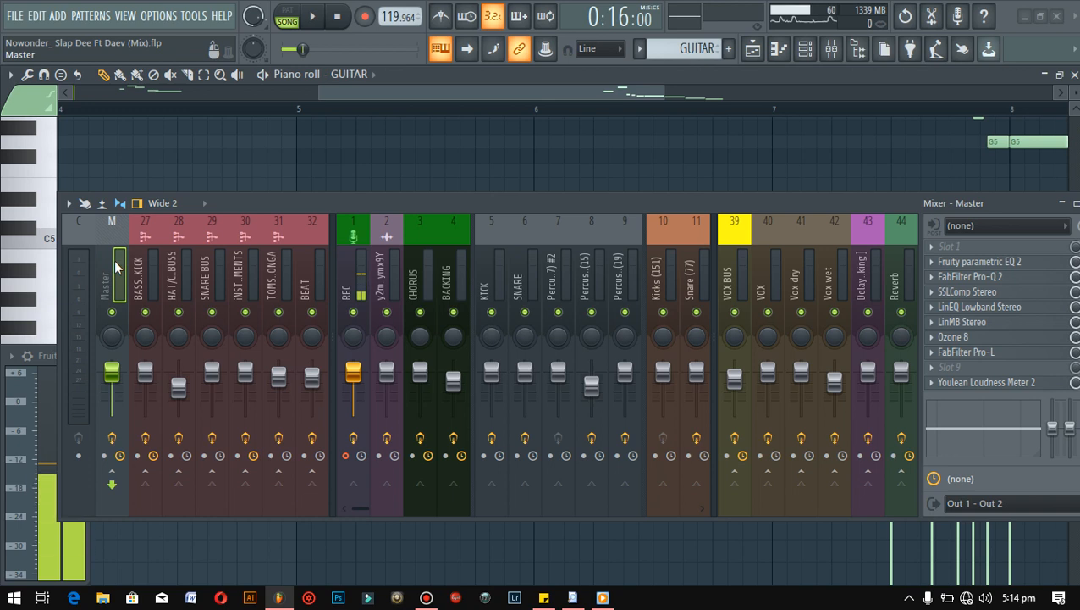
{"action": "left_click_drag", "start_coordinate": [400, 199], "coordinate": [312, 175]}
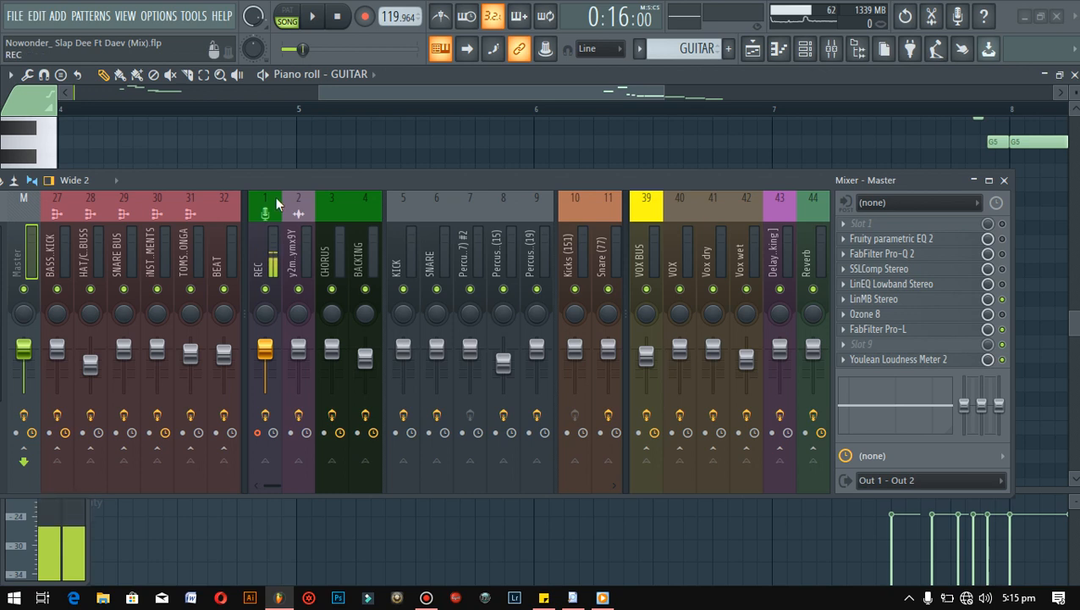
{"action": "left_click_drag", "start_coordinate": [278, 184], "coordinate": [305, 181]}
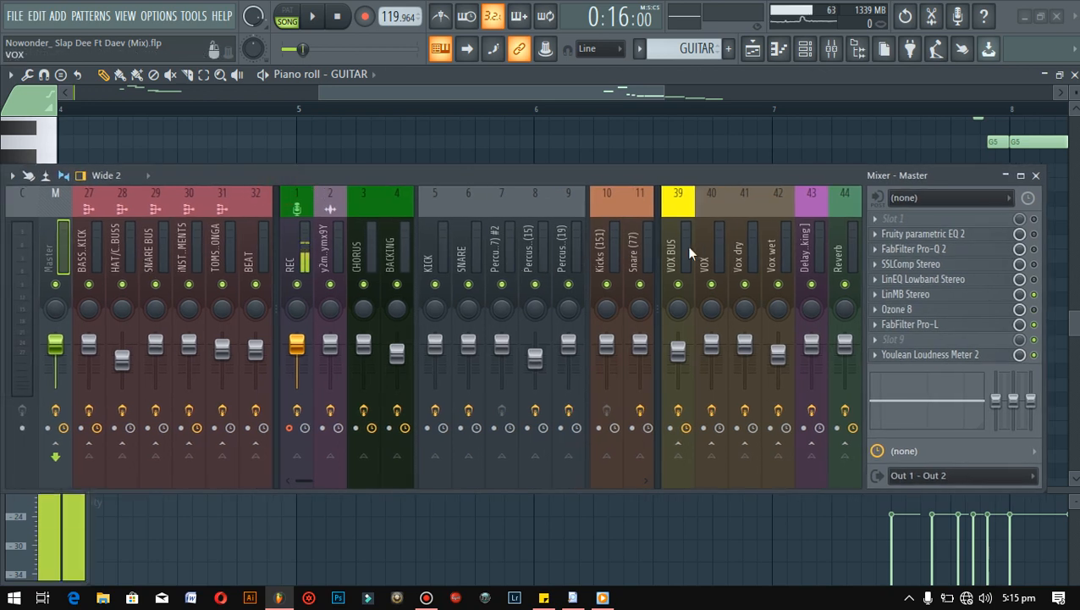
Step: Examine the effects and routing of the two live guitar mixer tracks, 16 and 17, and return to the playlist
{"action": "scroll", "coordinate": [539, 243], "scroll_direction": "down", "scroll_amount": 4}
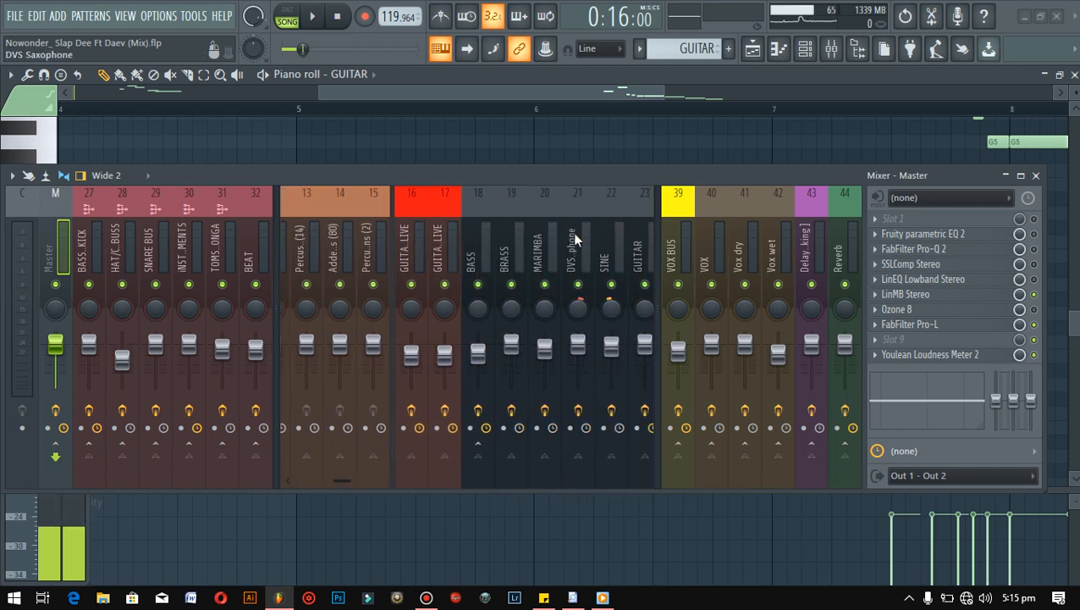
{"action": "left_click", "coordinate": [418, 253]}
{"action": "left_click", "coordinate": [440, 256]}
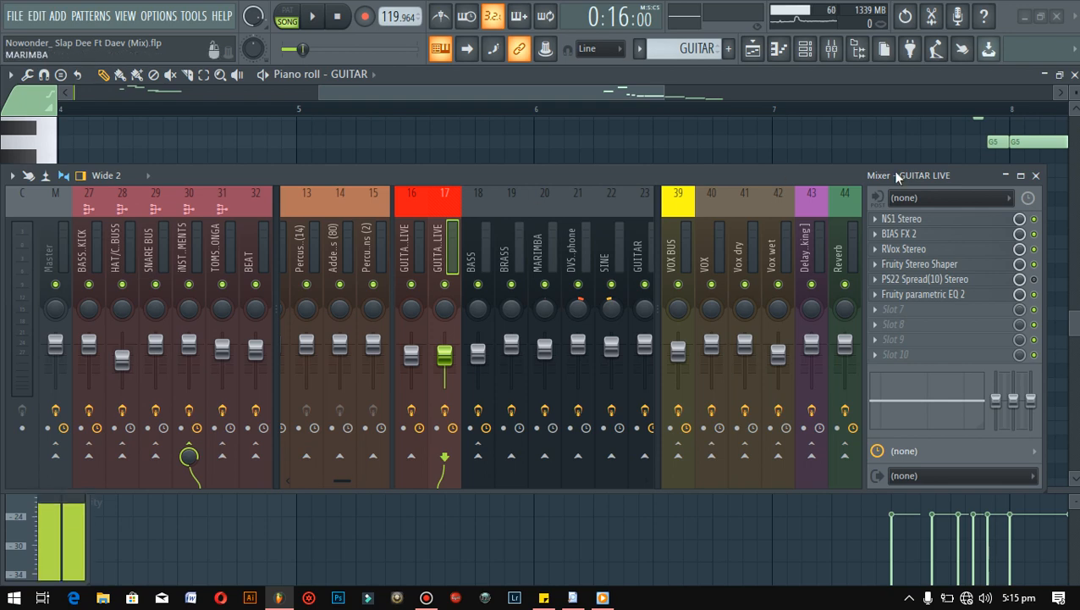
{"action": "left_click", "coordinate": [1036, 175]}
{"action": "left_click", "coordinate": [1074, 76]}
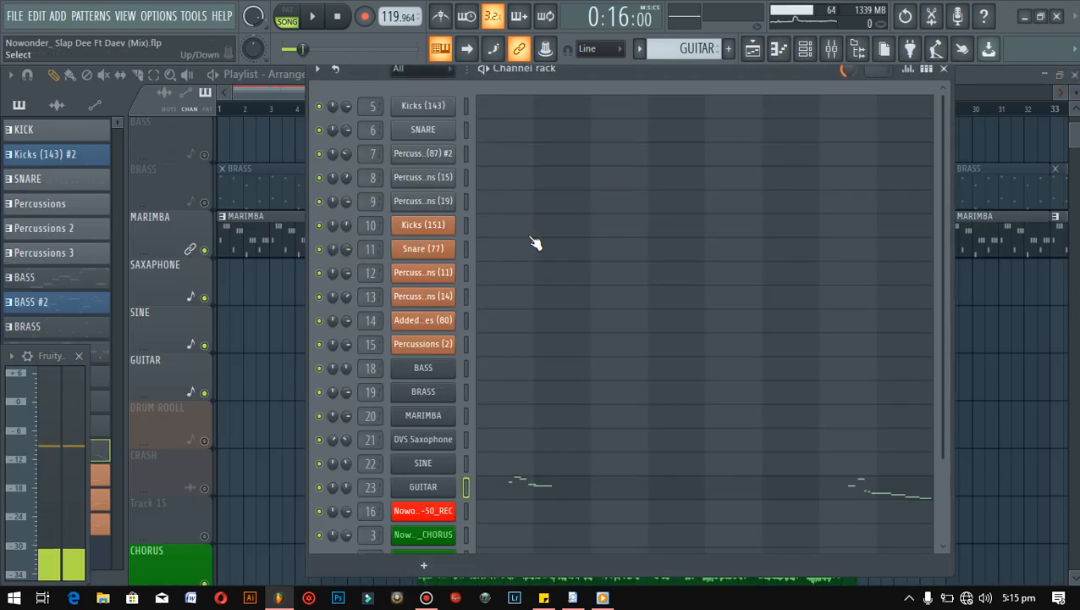
{"action": "left_click", "coordinate": [1013, 74]}
Step: Unmute all playlist tracks and audition the full mix from just before bar 9 while viewing the mixer levels
{"action": "right_click", "coordinate": [207, 204]}
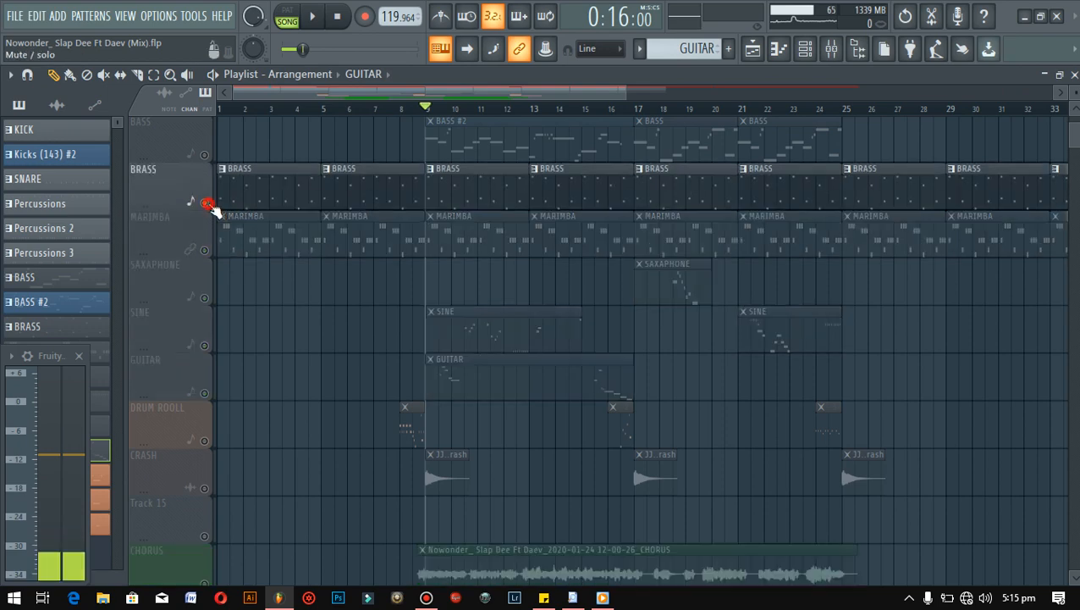
{"action": "right_click", "coordinate": [206, 203]}
{"action": "scroll", "coordinate": [500, 315], "scroll_direction": "down", "scroll_amount": 3}
{"action": "left_click", "coordinate": [410, 109]}
{"action": "key", "text": "space"}
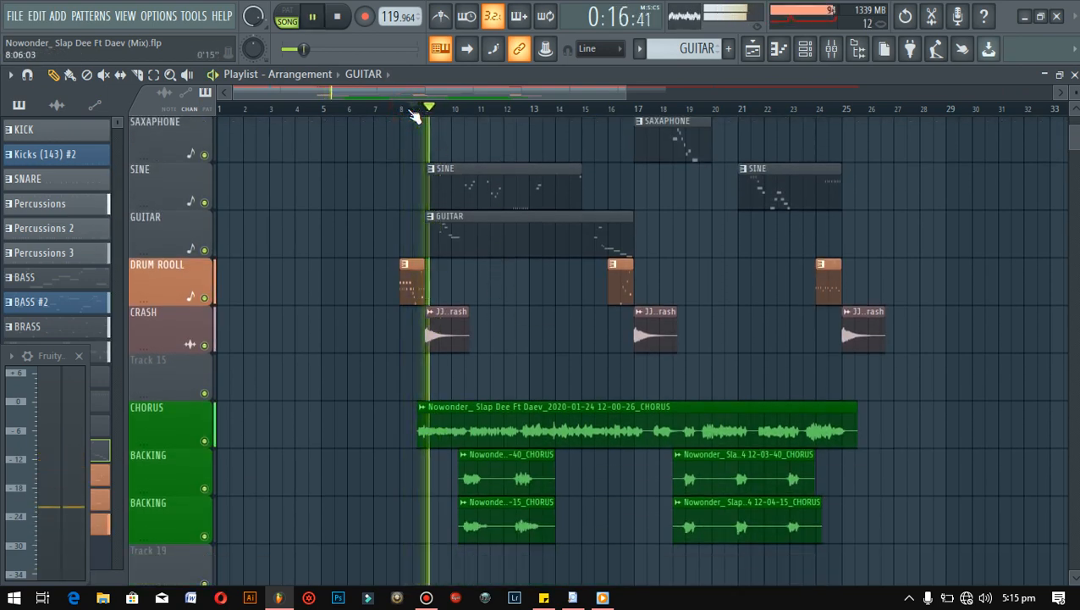
{"action": "left_click", "coordinate": [832, 49]}
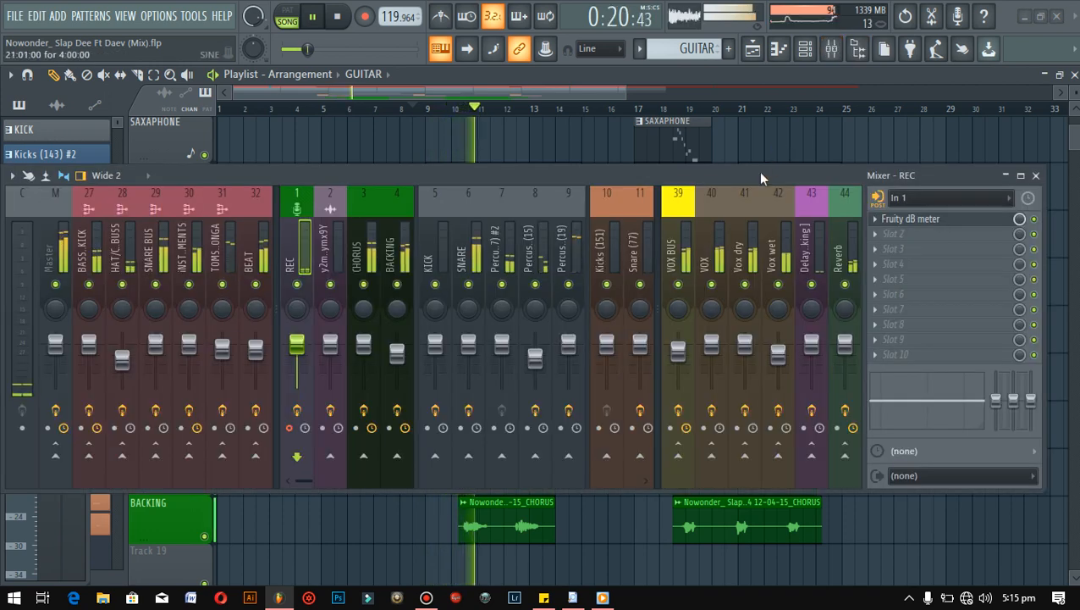
{"action": "key", "text": "space"}
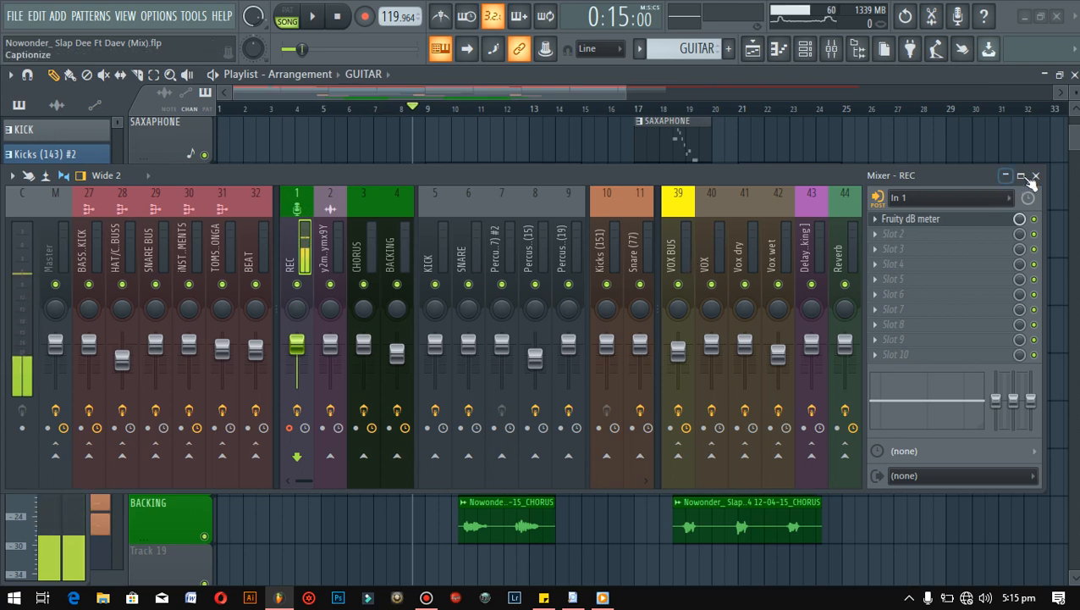
Step: Close the mixer and shrink the playlist's bars and track heights to show the whole arrangement
{"action": "key", "text": "F9"}
{"action": "left_click_drag", "start_coordinate": [623, 94], "coordinate": [959, 95]}
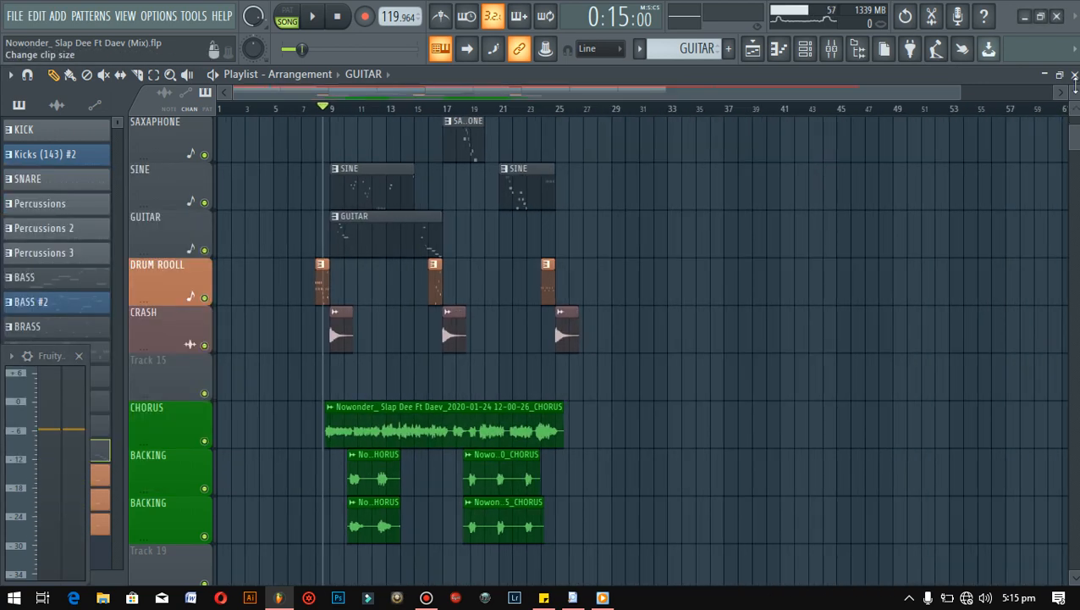
{"action": "left_click_drag", "start_coordinate": [1075, 92], "coordinate": [1074, 161]}
Step: Switch to the media player and play the Nowonder_ Slap Dee Ft Daev (Mix) track
{"action": "left_click", "coordinate": [602, 598]}
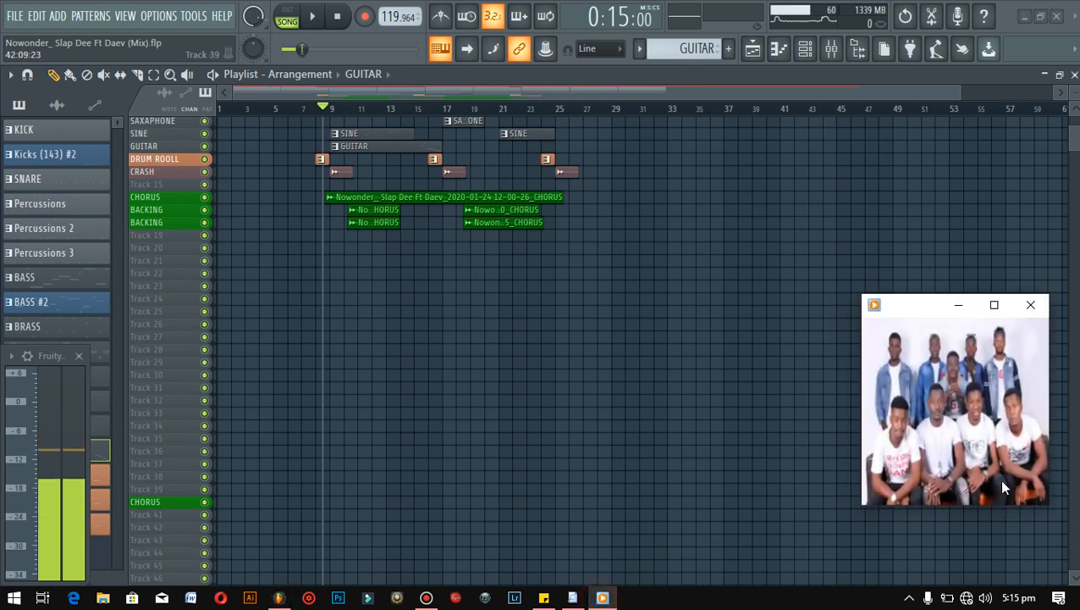
{"action": "left_click", "coordinate": [953, 487]}
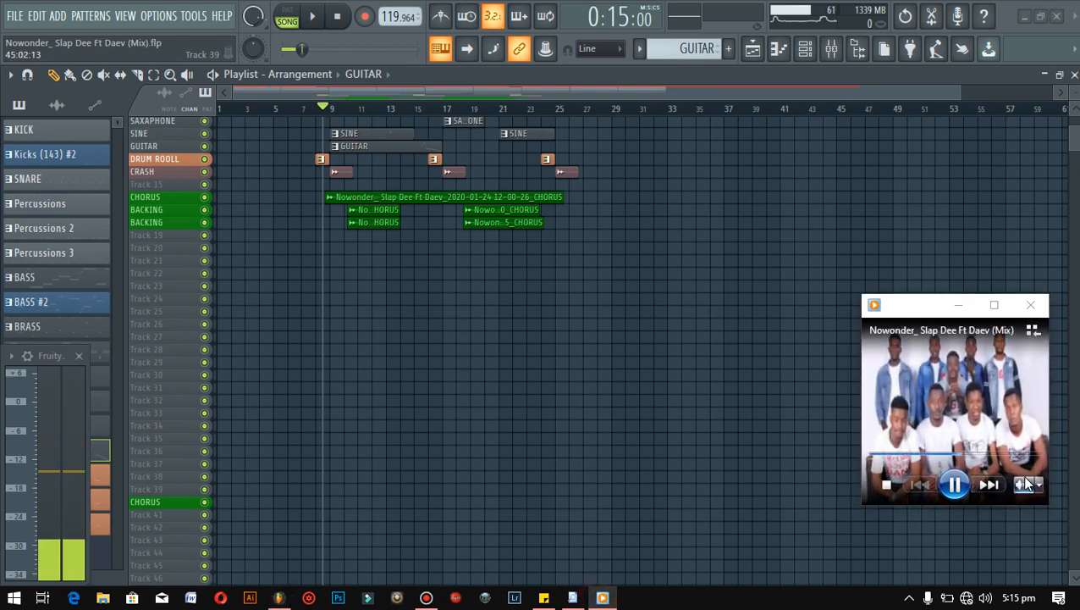
{"action": "mouse_move", "coordinate": [1021, 486]}
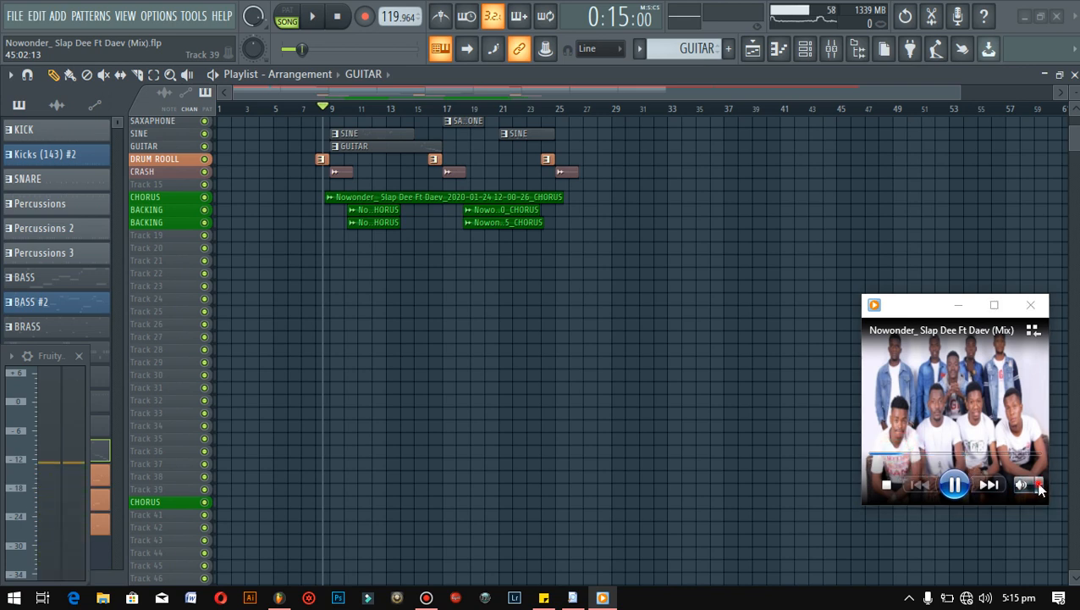
{"action": "left_click", "coordinate": [993, 490]}
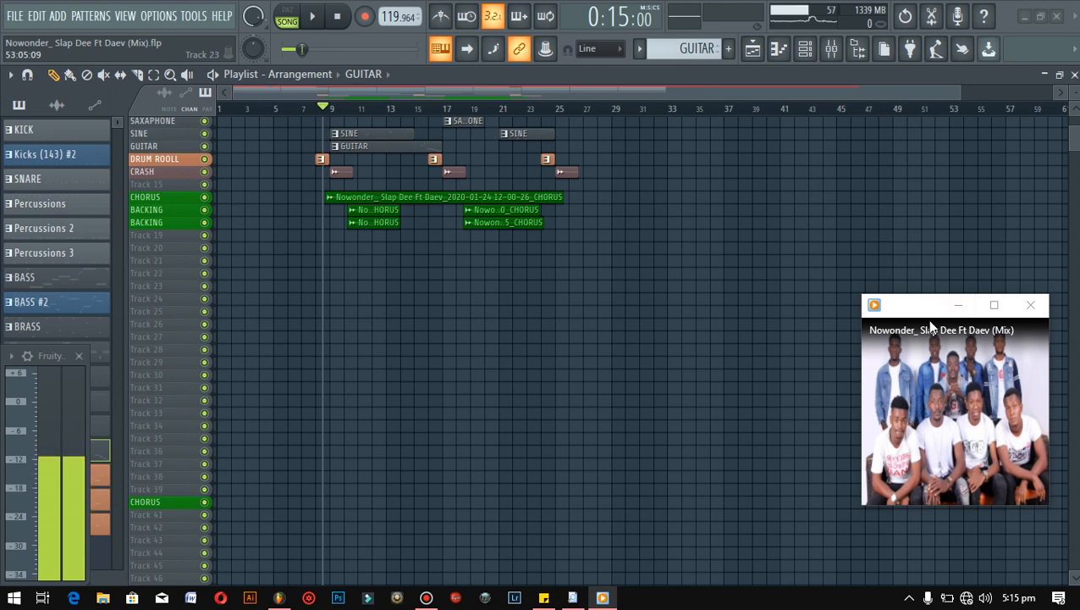
{"action": "mouse_move", "coordinate": [925, 324]}
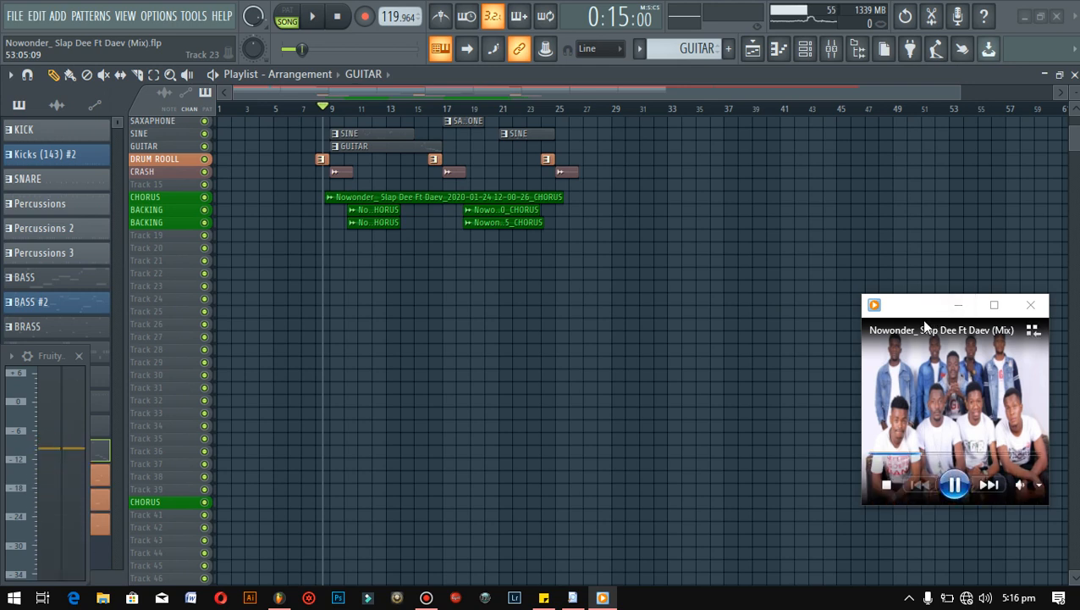